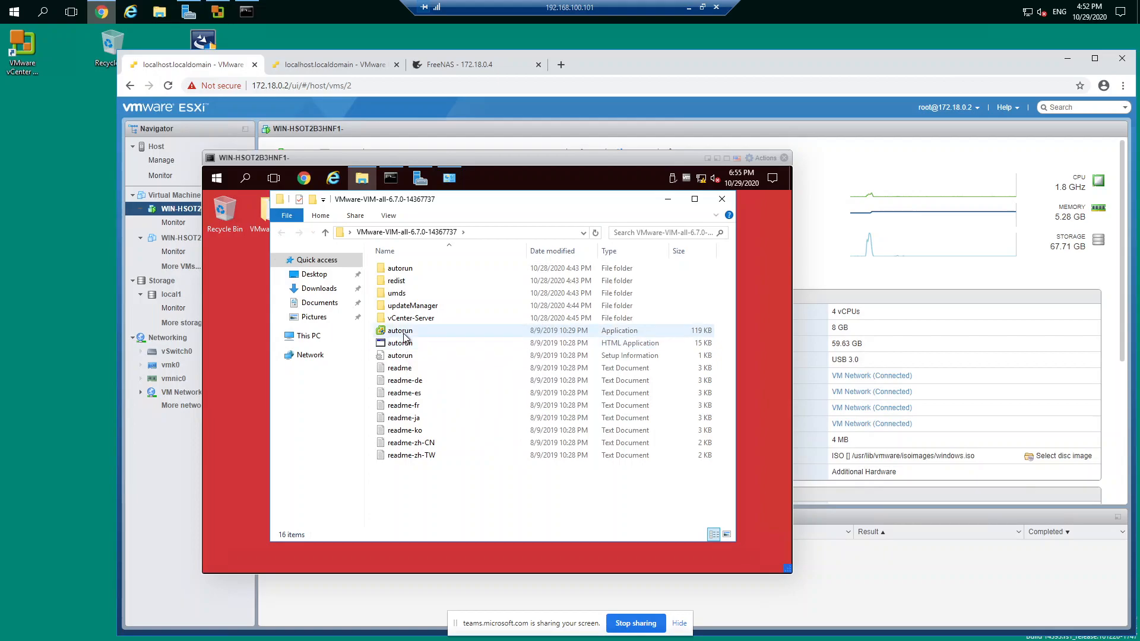
Step: Run the autorun application from the VMware-VIM-all-6.7.0-14367737 folder with permission granted, and start the vCenter Server for Windows installation
{"action": "double_click", "coordinate": [403, 337]}
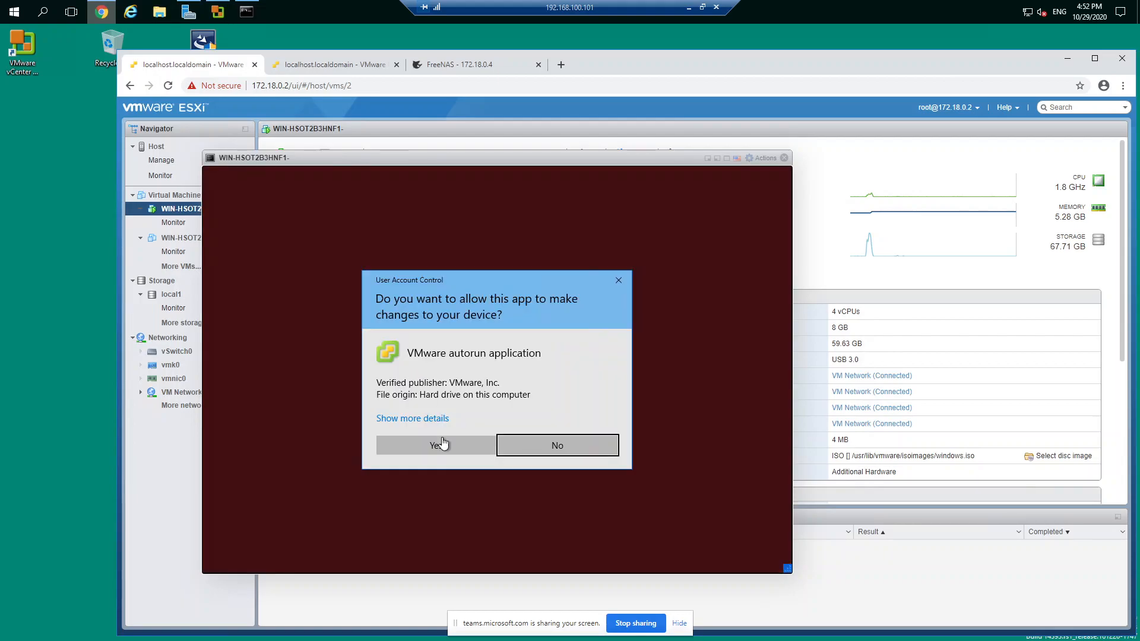
{"action": "left_click", "coordinate": [419, 452]}
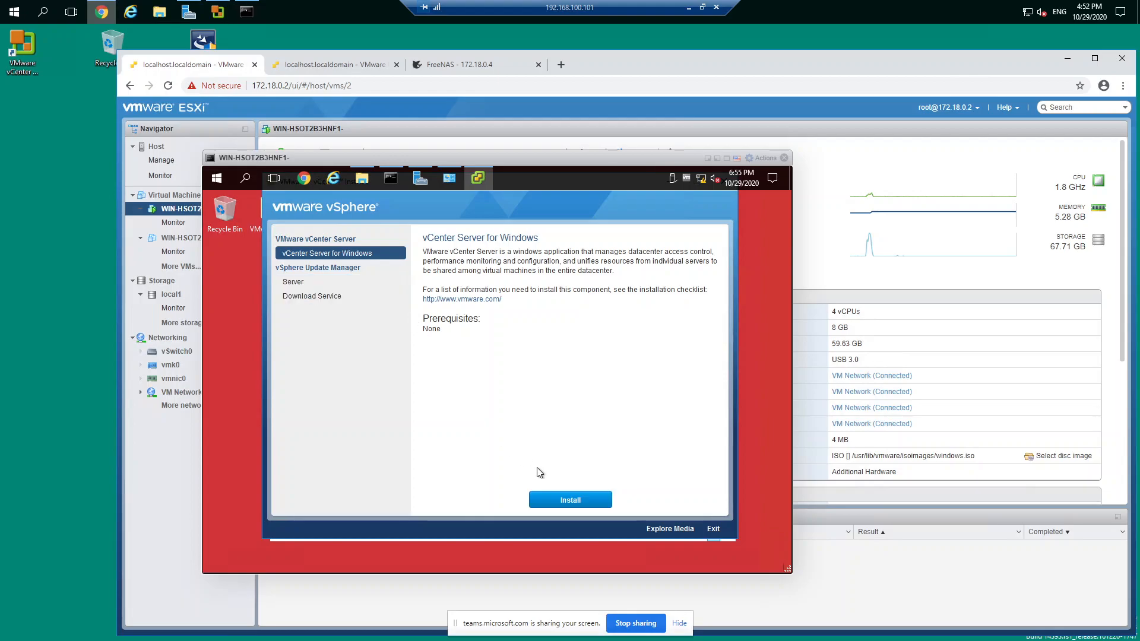
{"action": "left_click", "coordinate": [580, 502]}
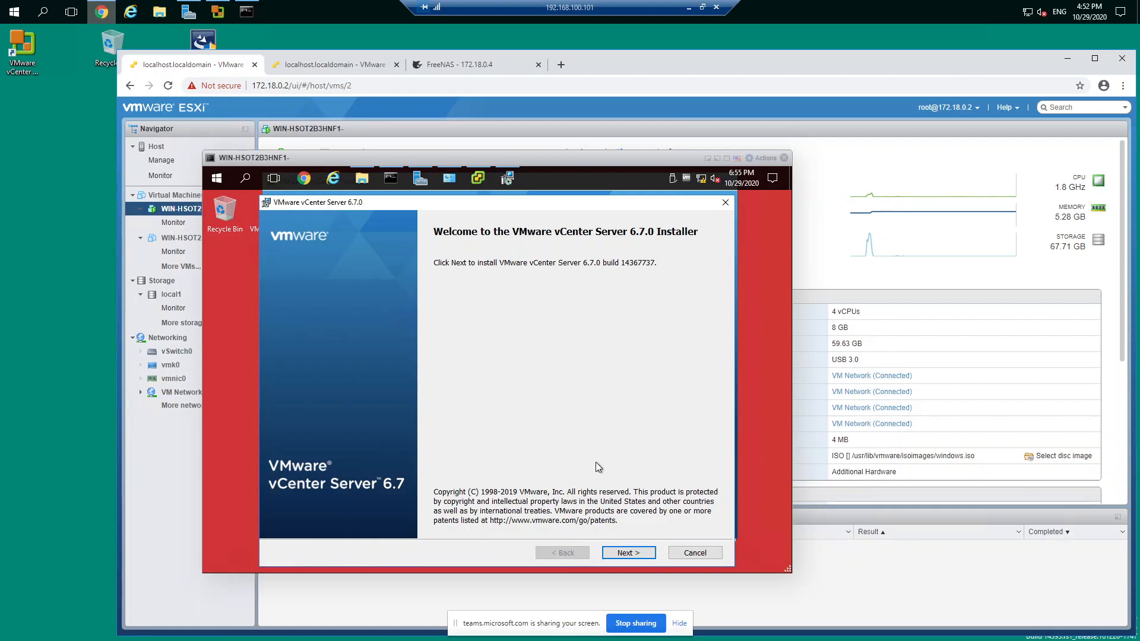
Step: Accept the license agreement and choose vCenter Server with an embedded Platform Services Controller as the deployment type
{"action": "left_click", "coordinate": [619, 553]}
{"action": "left_click", "coordinate": [363, 527]}
{"action": "left_click", "coordinate": [608, 556]}
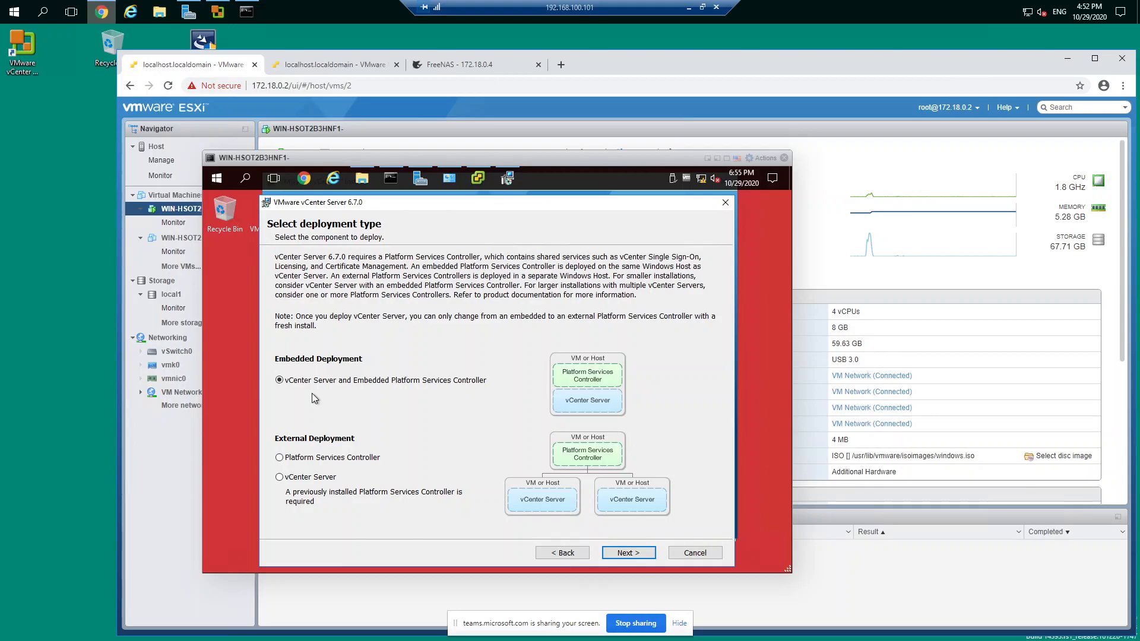
{"action": "left_click", "coordinate": [622, 553]}
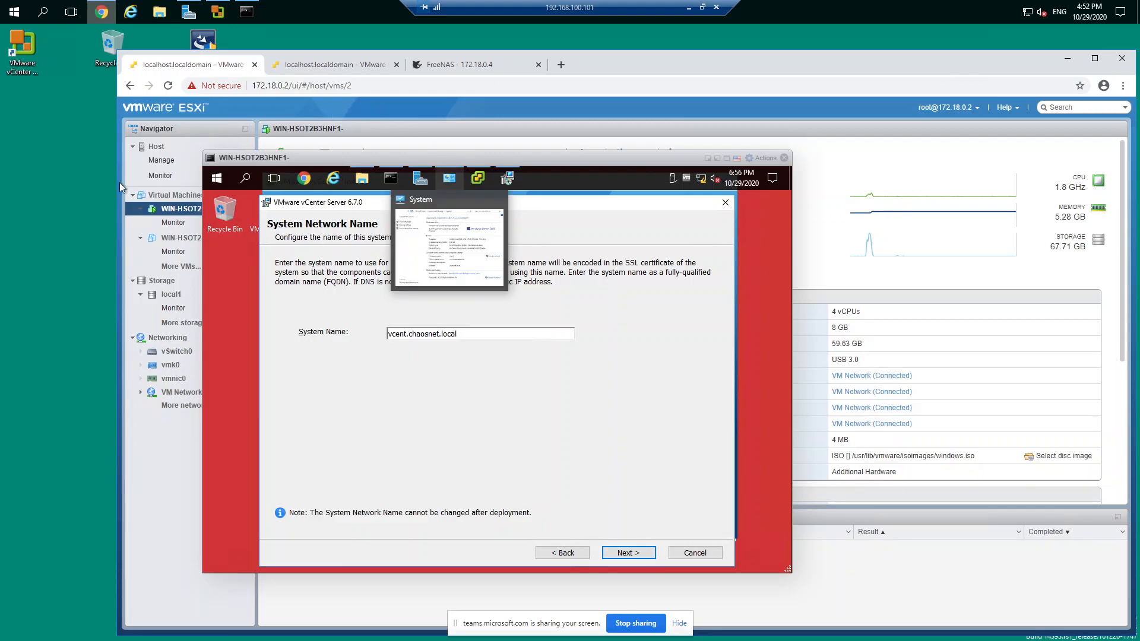
Step: Switch to the test2 virtual machine on host 172.18.0.3 and open DNS Manager from Server Manager, maximized
{"action": "left_click", "coordinate": [331, 67]}
{"action": "double_click", "coordinate": [740, 312]}
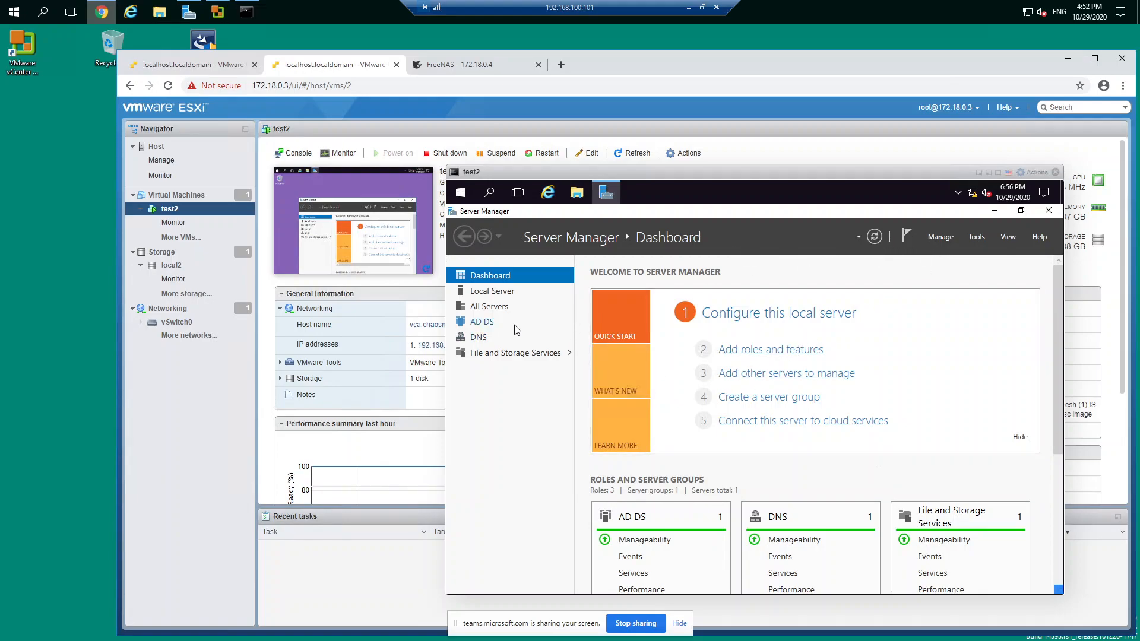
{"action": "left_click", "coordinate": [976, 237]}
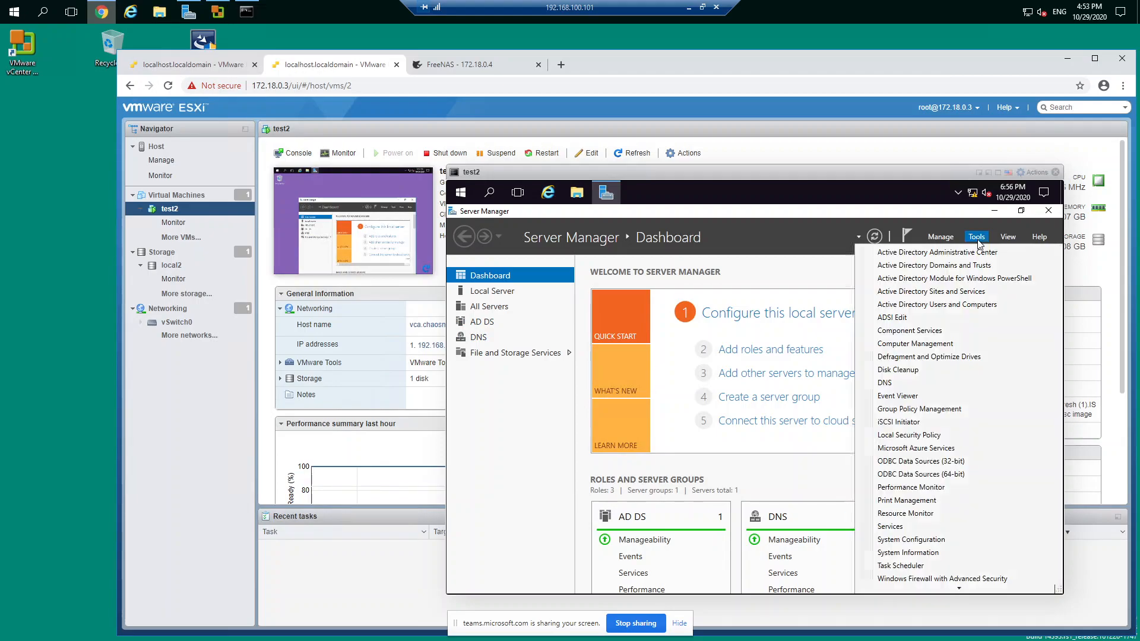
{"action": "left_click", "coordinate": [886, 383]}
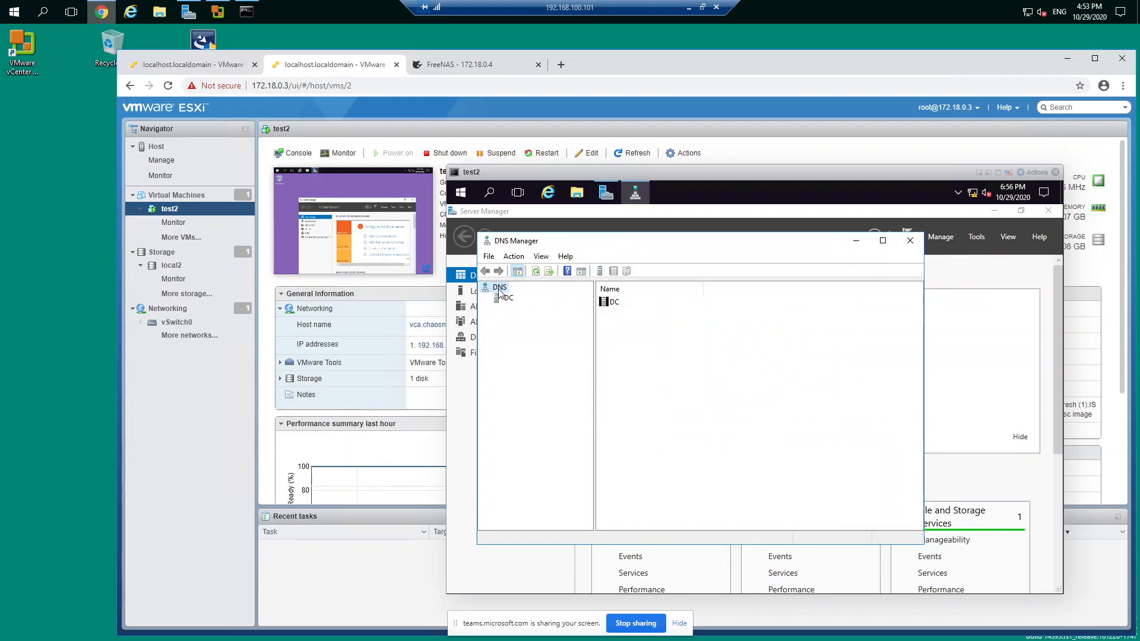
{"action": "left_click", "coordinate": [883, 240]}
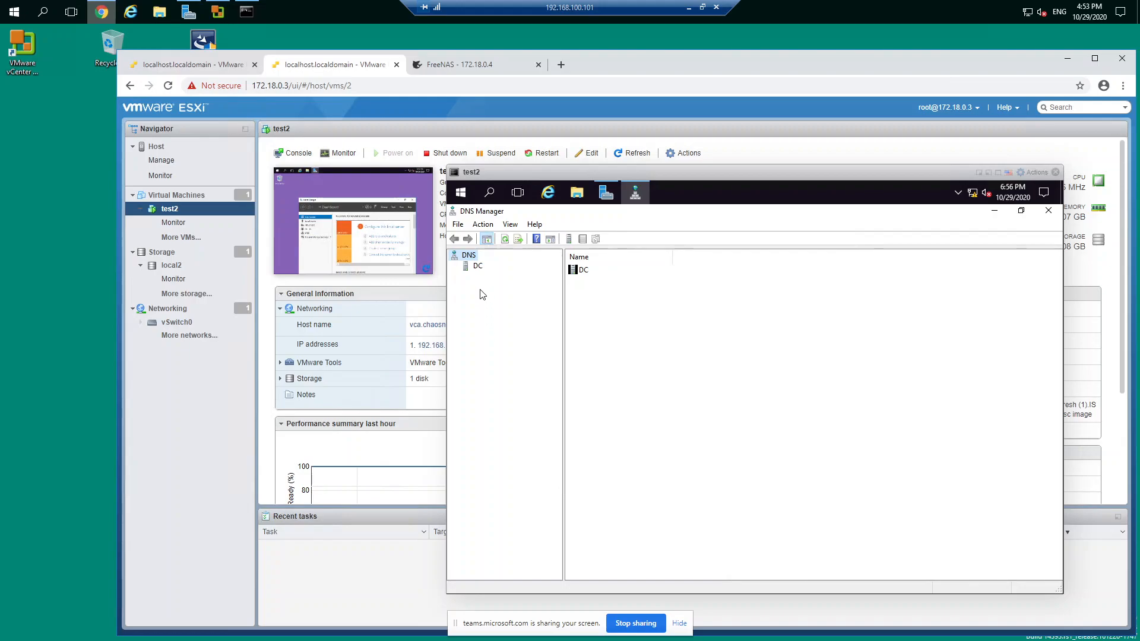
Step: Begin a new reverse lookup zone on server DC as an Active Directory-stored primary zone, replicated to the domain's DNS servers, using IPv4
{"action": "left_click", "coordinate": [478, 267]}
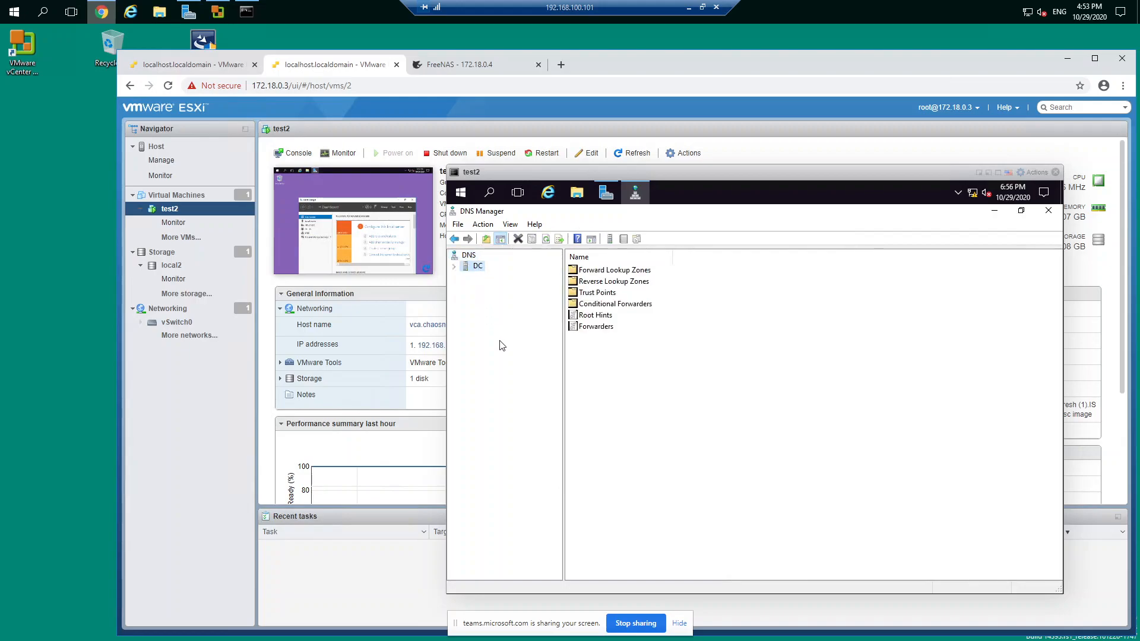
{"action": "left_click", "coordinate": [454, 267]}
{"action": "left_click", "coordinate": [465, 277]}
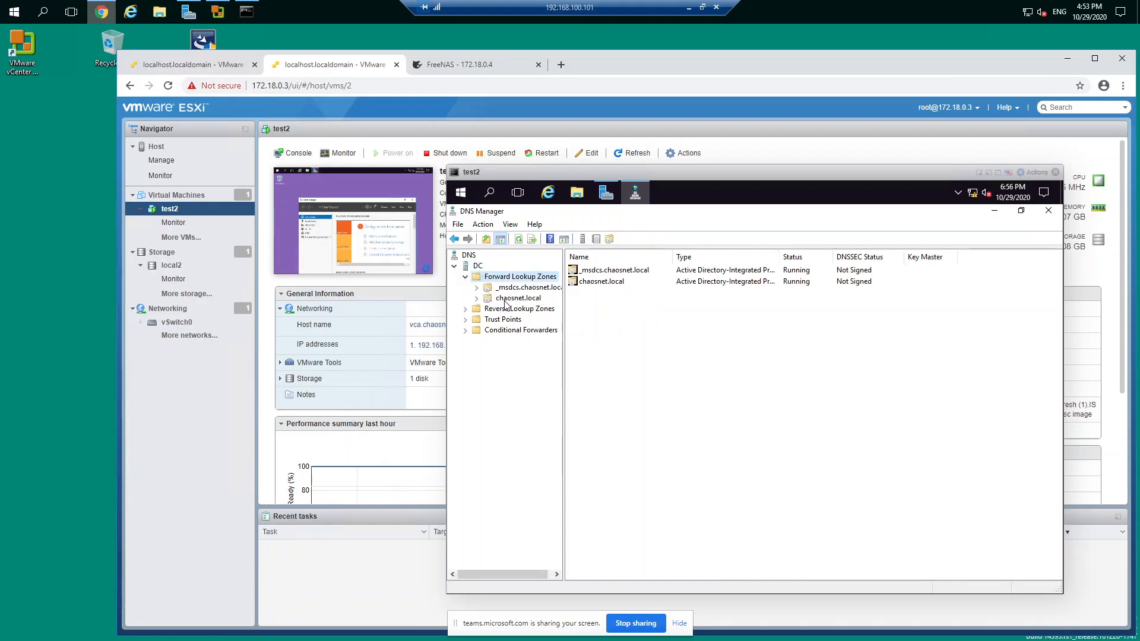
{"action": "left_click", "coordinate": [470, 311]}
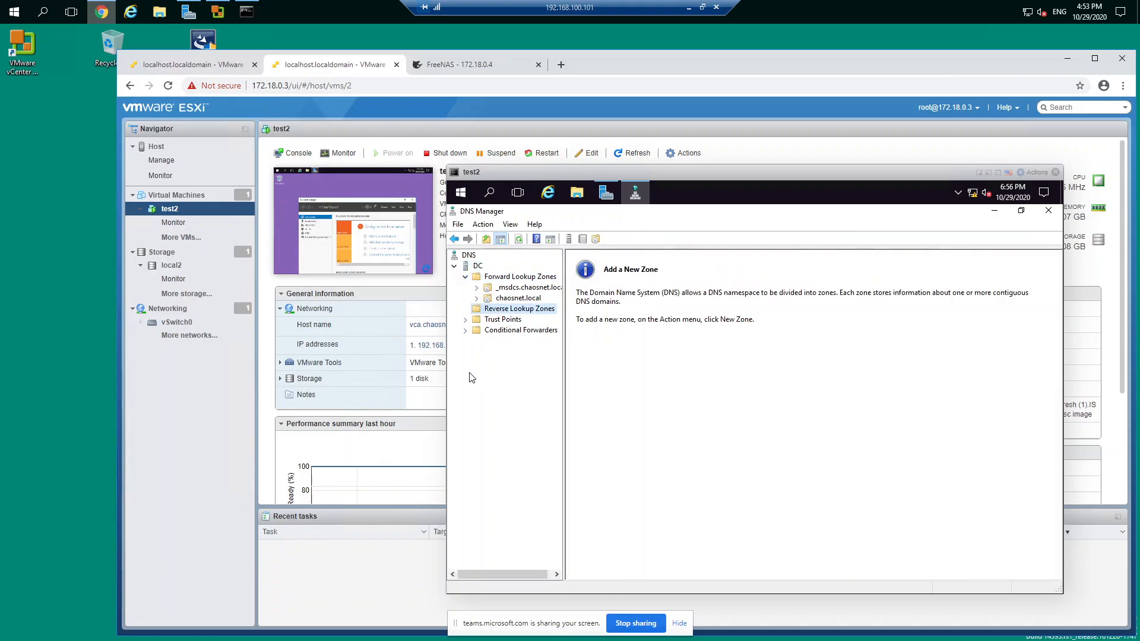
{"action": "right_click", "coordinate": [510, 313]}
{"action": "left_click", "coordinate": [531, 319]}
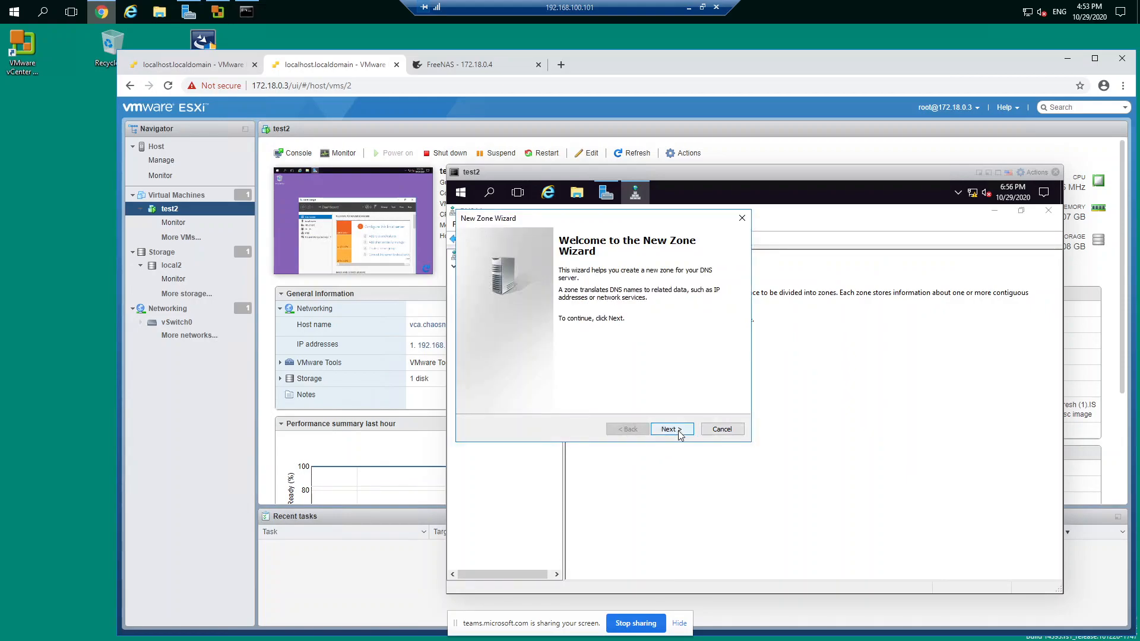
{"action": "left_click", "coordinate": [681, 430]}
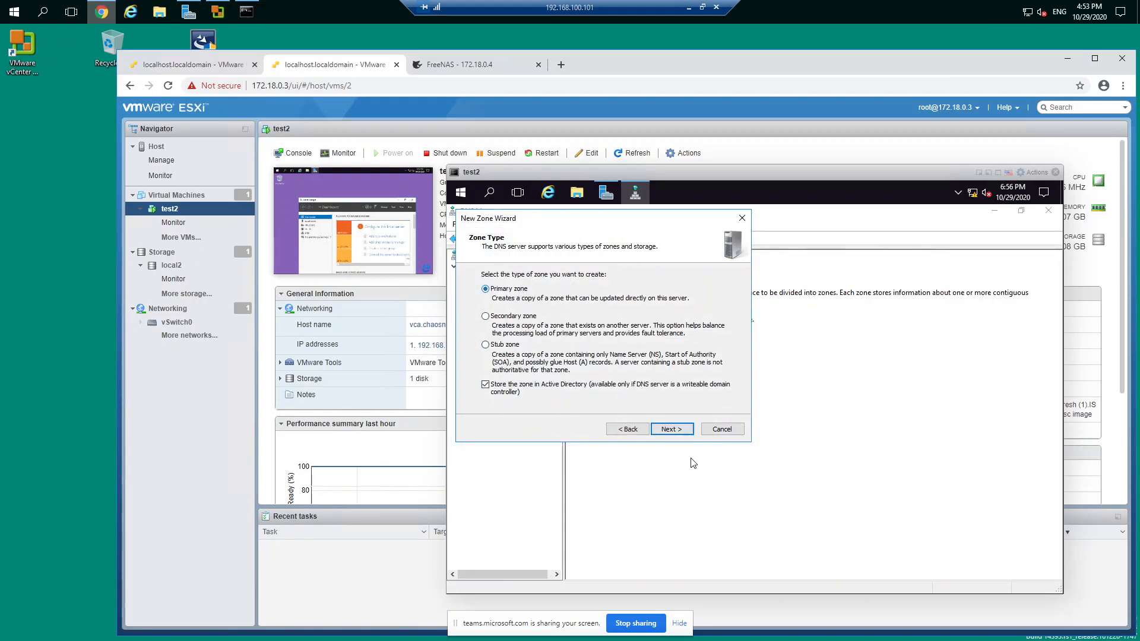
{"action": "left_click", "coordinate": [677, 432]}
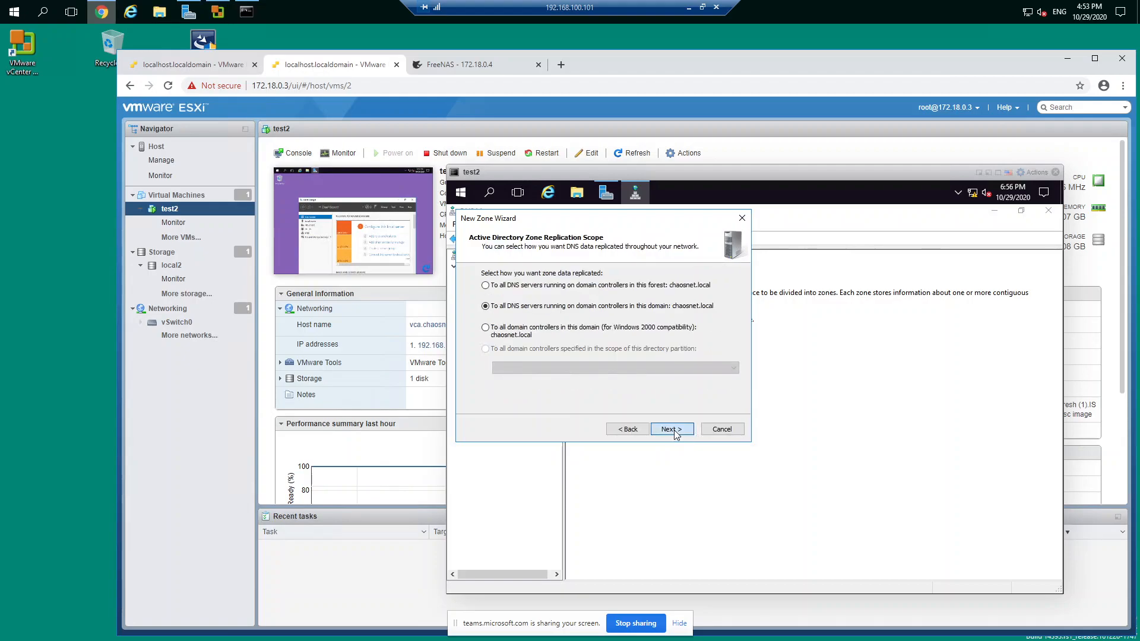
{"action": "left_click", "coordinate": [674, 432]}
{"action": "left_click", "coordinate": [674, 429]}
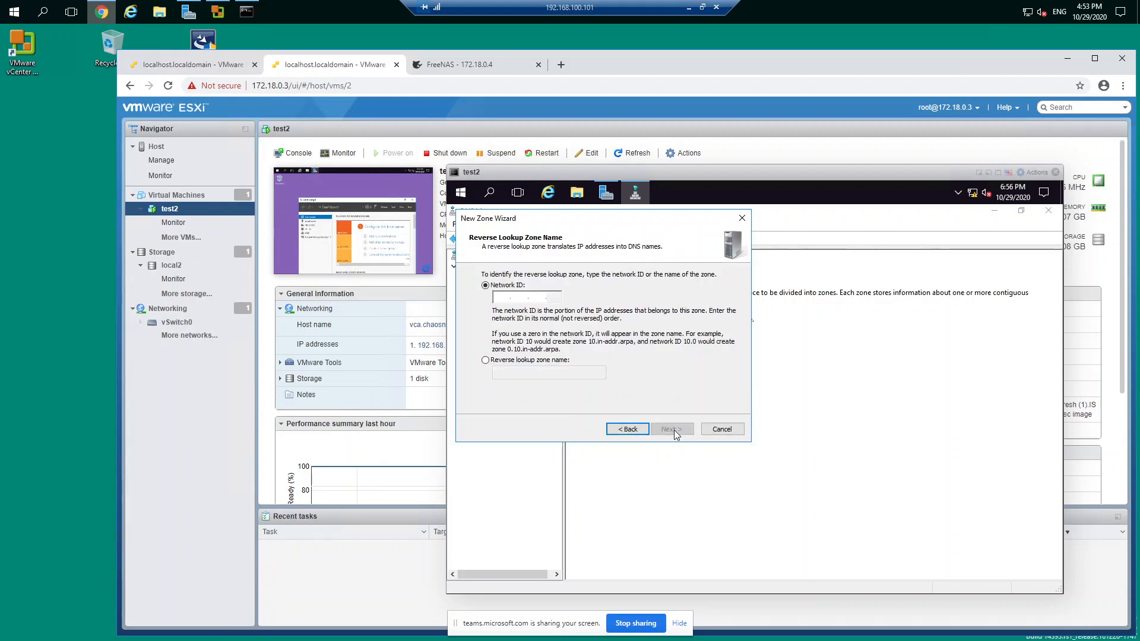
Step: Set the zone's network ID to 192.168.100, allow only secure dynamic updates, and finish creating the zone
{"action": "type", "text": "192 .168 . ."}
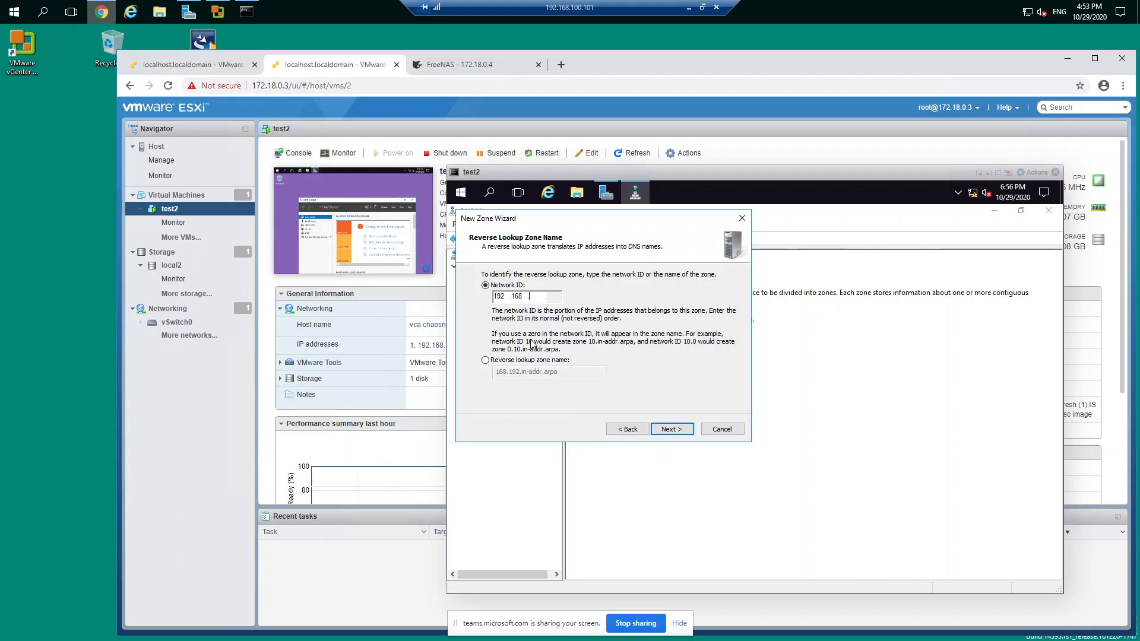
{"action": "type", "text": "100"}
{"action": "left_click", "coordinate": [681, 432]}
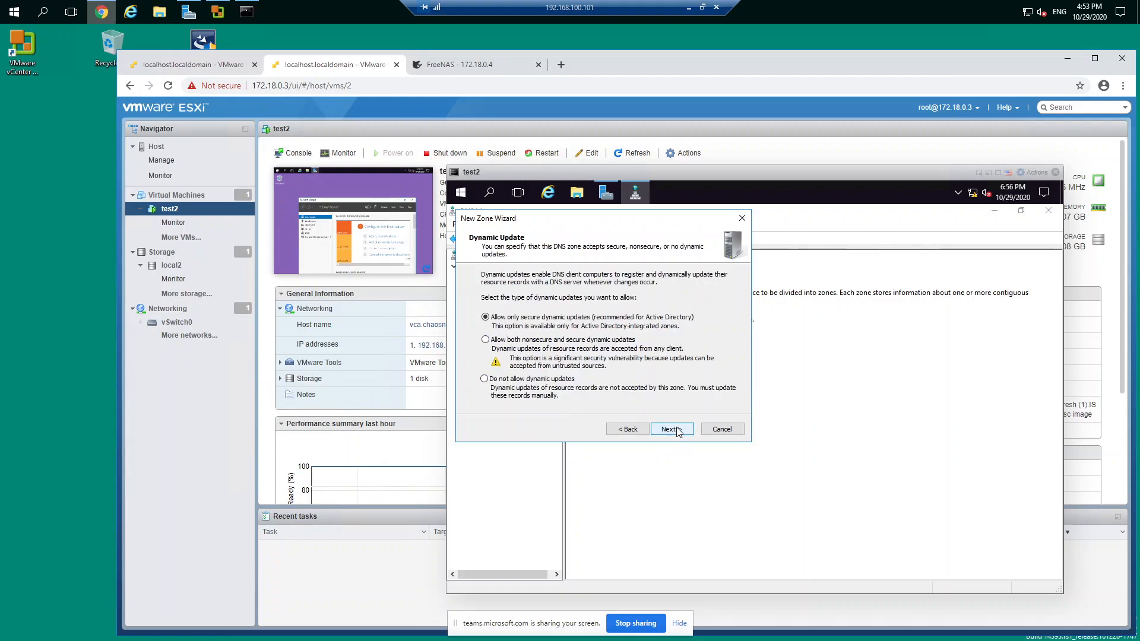
{"action": "left_click", "coordinate": [677, 432]}
{"action": "left_click", "coordinate": [674, 429]}
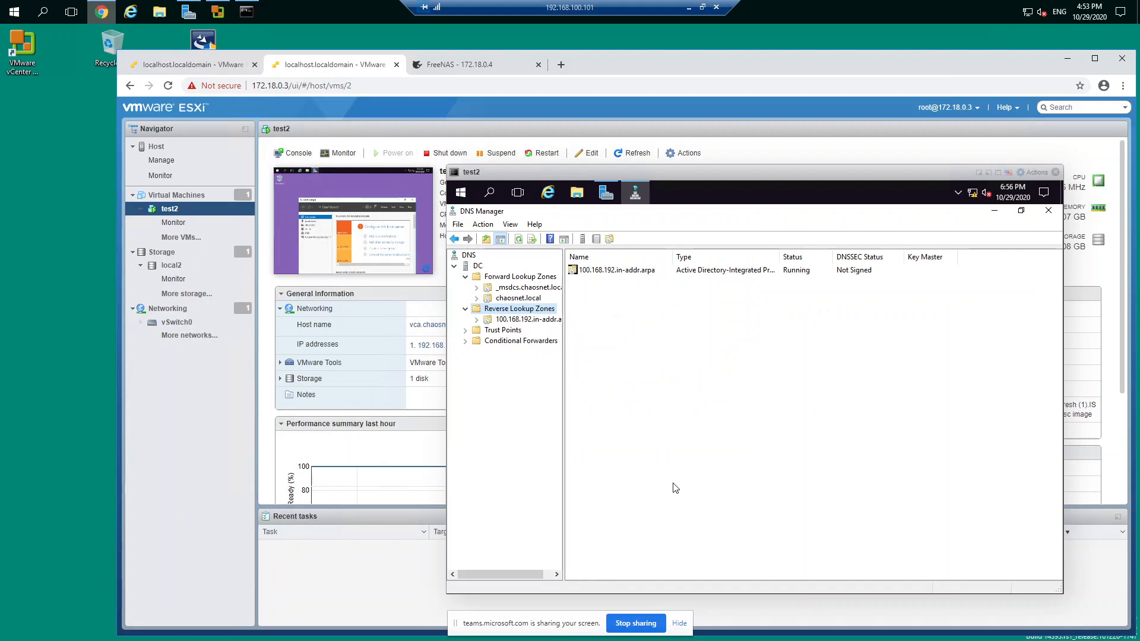
Step: Enable updating the associated pointer (PTR) record for the dc host in chaosnet.local and check the new reverse zone
{"action": "left_click", "coordinate": [524, 299]}
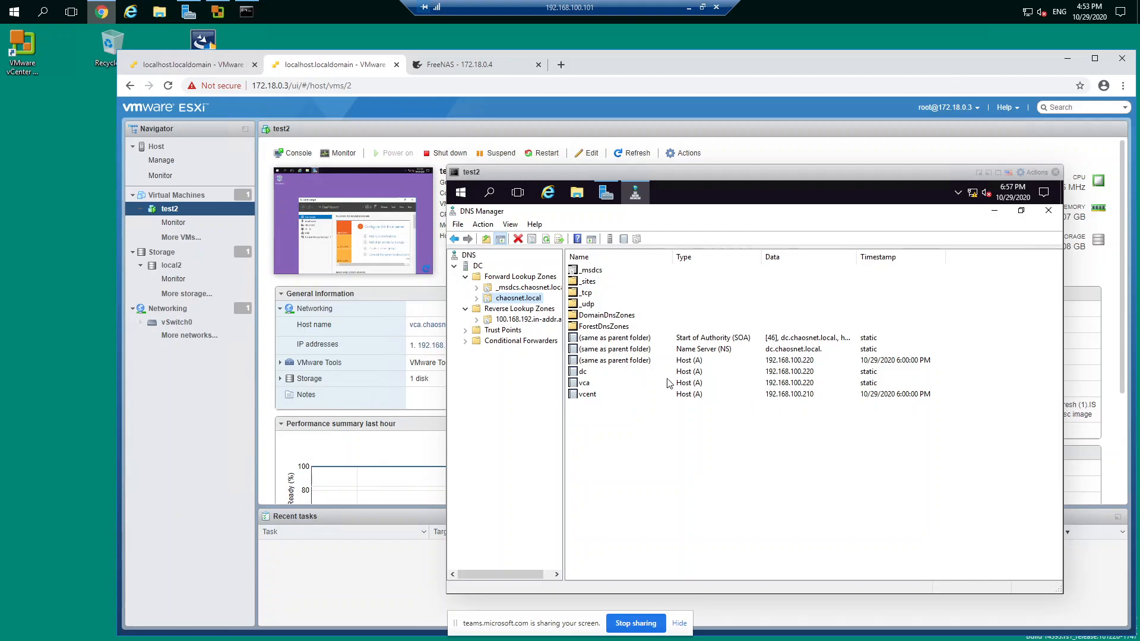
{"action": "right_click", "coordinate": [585, 373]}
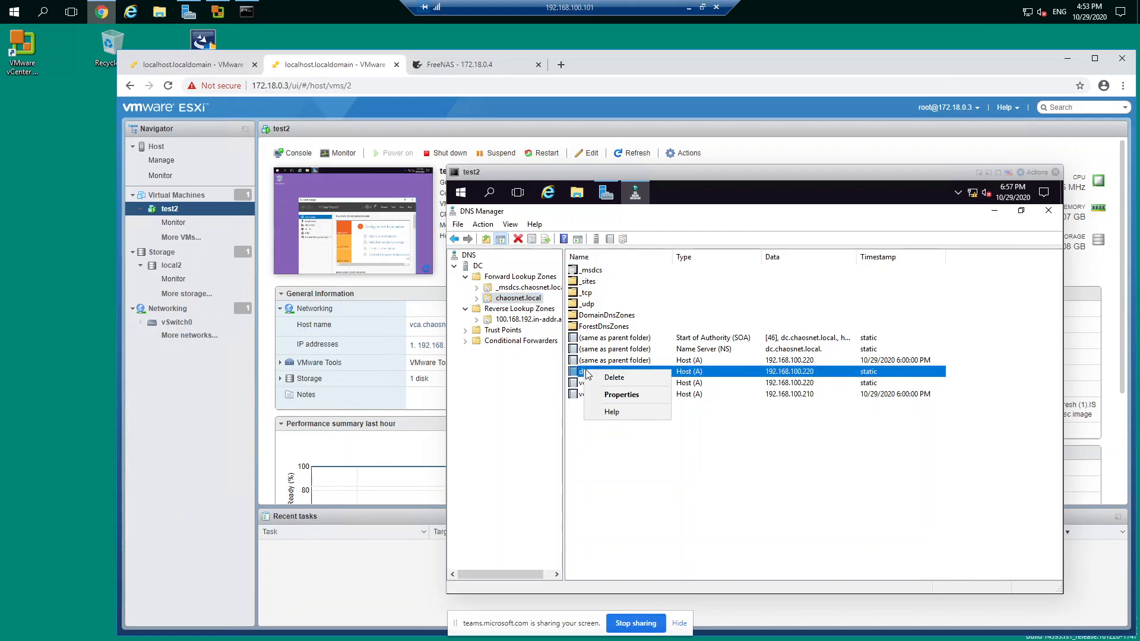
{"action": "left_click", "coordinate": [623, 398]}
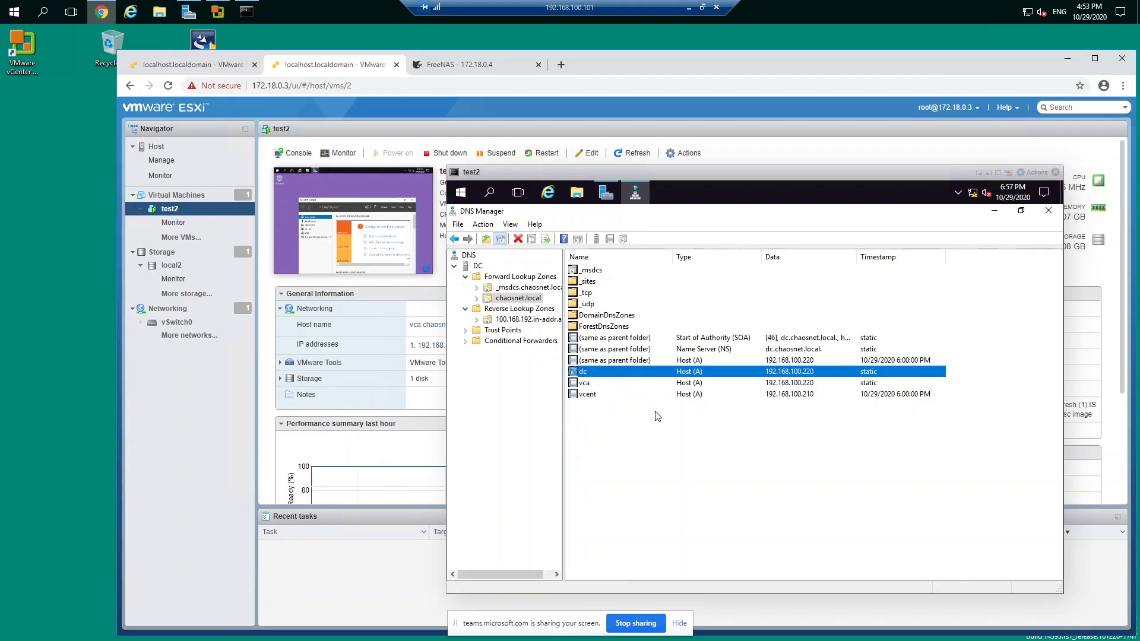
{"action": "left_click", "coordinate": [653, 399]}
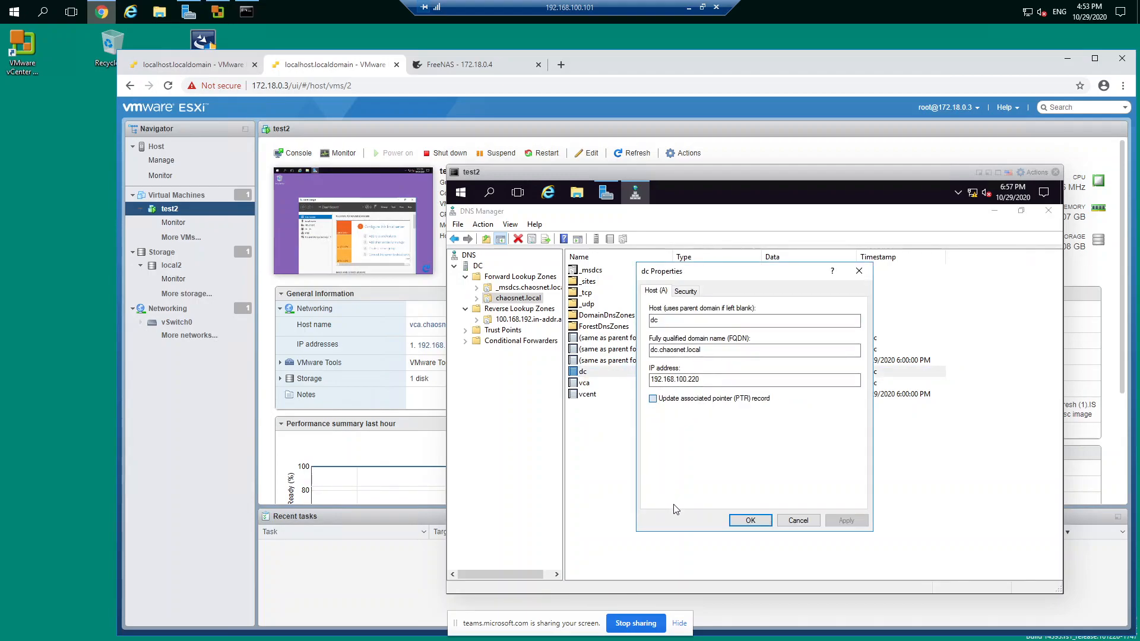
{"action": "left_click", "coordinate": [751, 520]}
{"action": "left_click", "coordinate": [528, 320]}
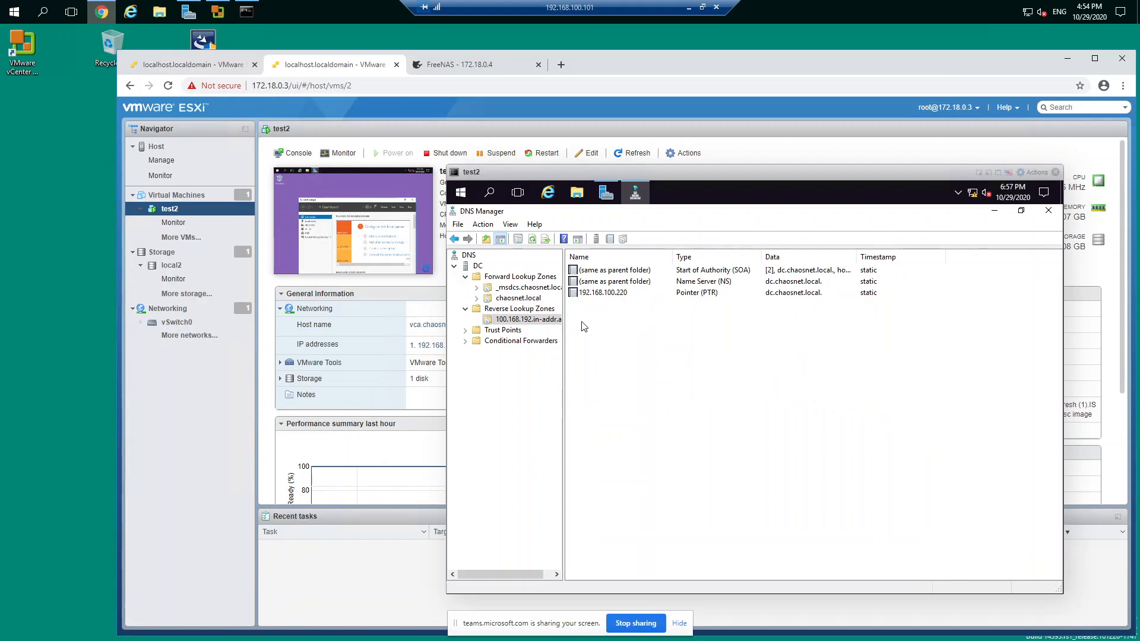
Step: Enable updating the associated pointer (PTR) record for the vca host in chaosnet.local, applying the setting twice
{"action": "left_click", "coordinate": [520, 299]}
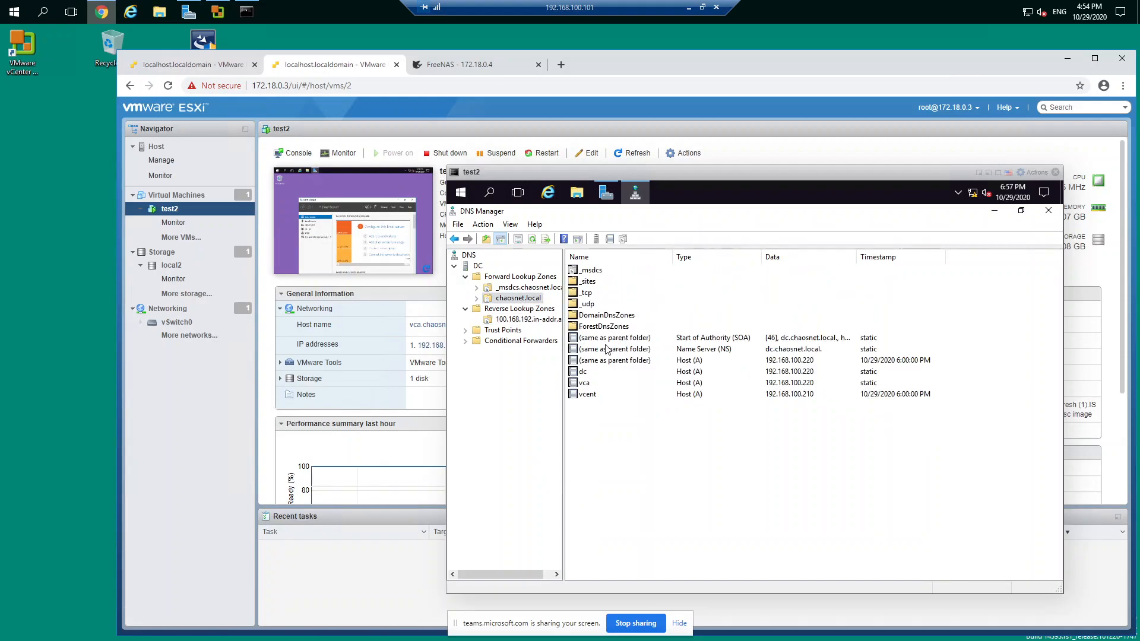
{"action": "right_click", "coordinate": [586, 384]}
{"action": "left_click", "coordinate": [623, 404]}
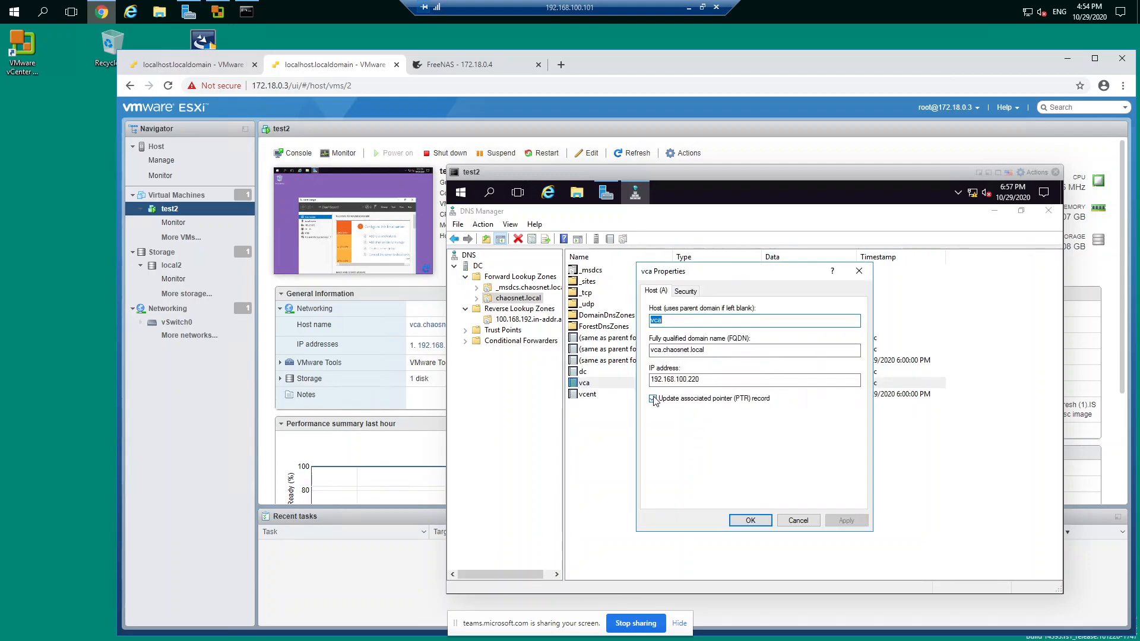
{"action": "left_click", "coordinate": [653, 399]}
{"action": "left_click", "coordinate": [750, 520]}
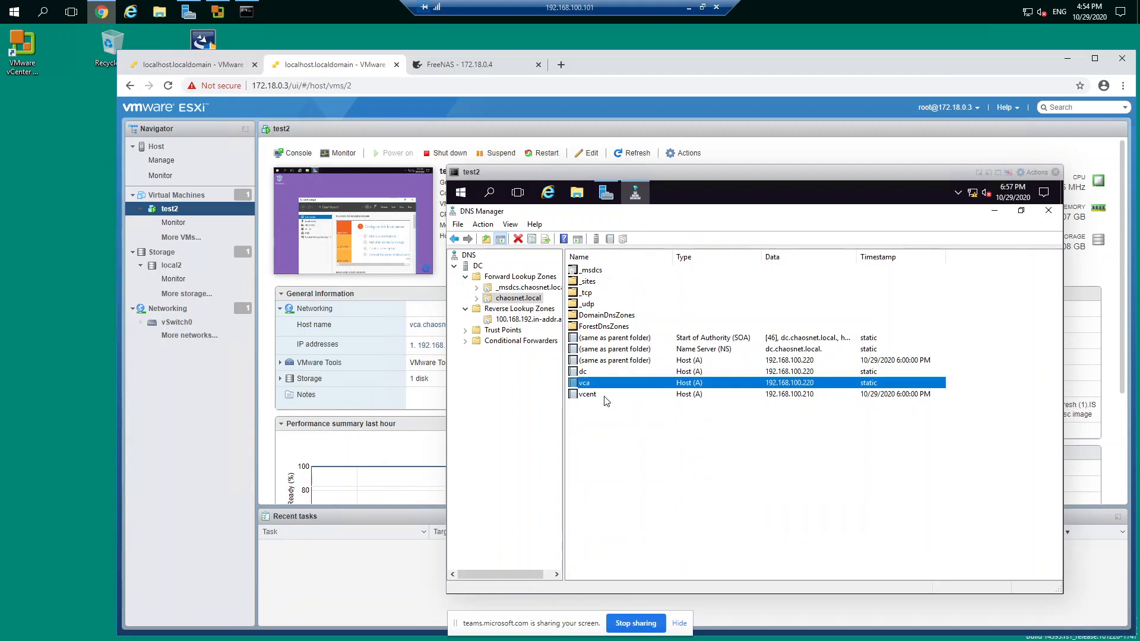
{"action": "right_click", "coordinate": [588, 386]}
{"action": "left_click", "coordinate": [618, 410]}
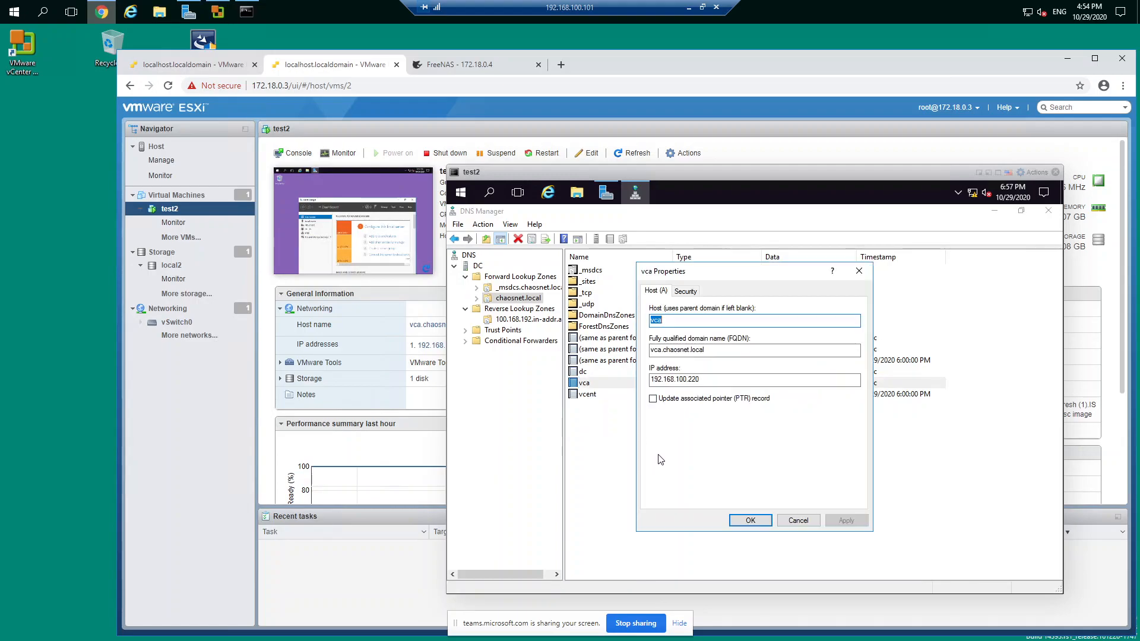
{"action": "left_click", "coordinate": [671, 401]}
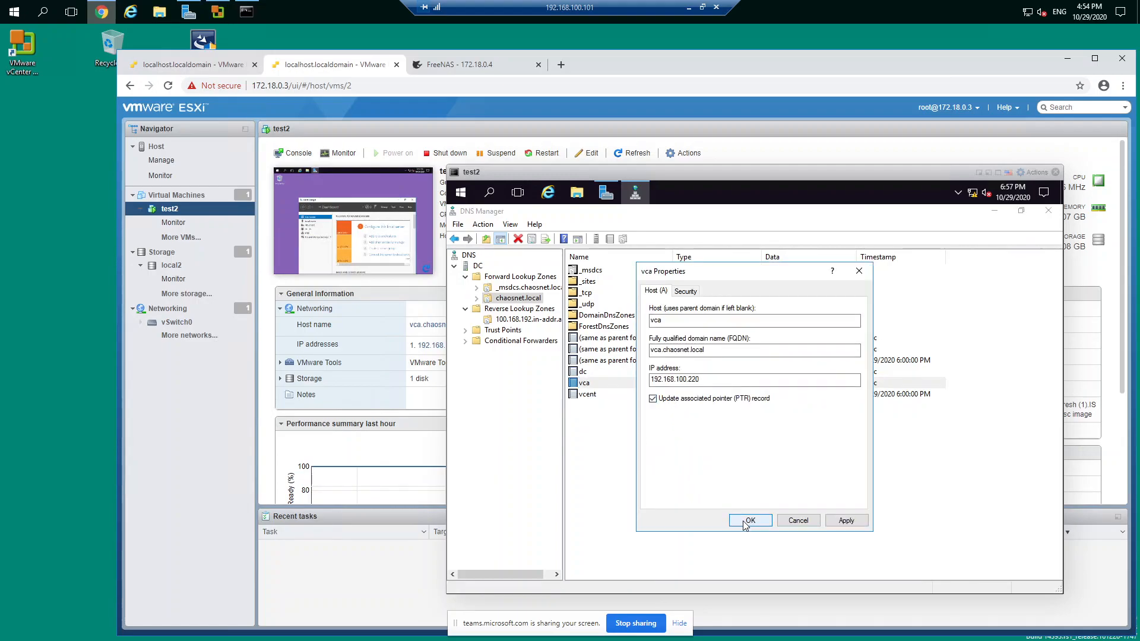
{"action": "left_click", "coordinate": [750, 520]}
Step: Enable updating the associated pointer (PTR) record for the vcent host in chaosnet.local, applying the setting twice
{"action": "right_click", "coordinate": [593, 394]}
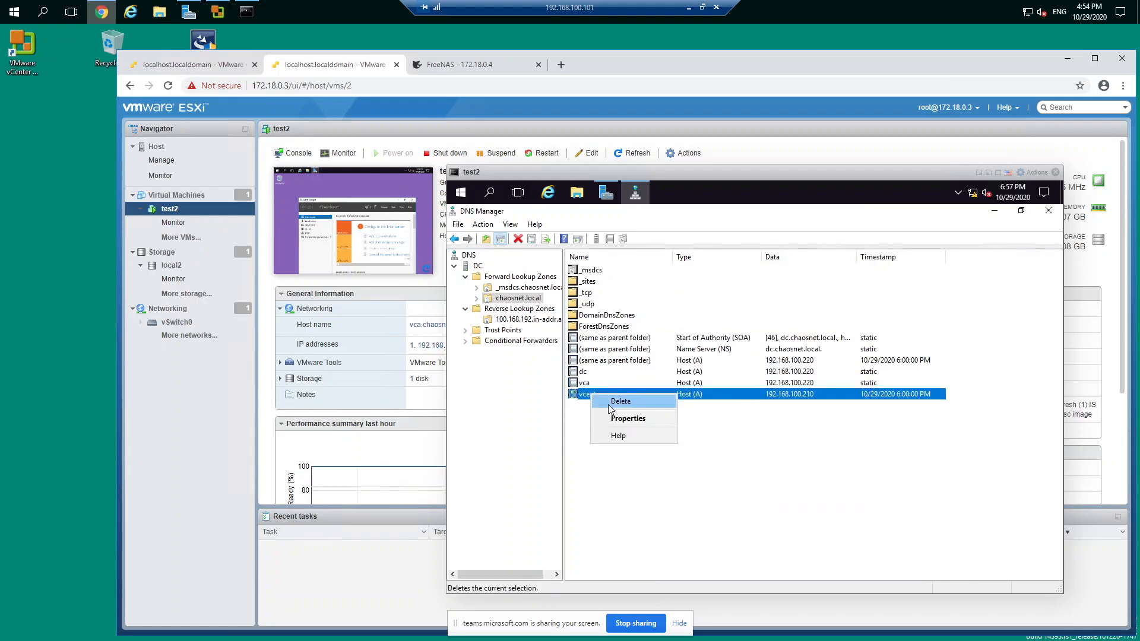
{"action": "left_click", "coordinate": [613, 418]}
{"action": "left_click", "coordinate": [663, 396]}
{"action": "left_click", "coordinate": [740, 517]}
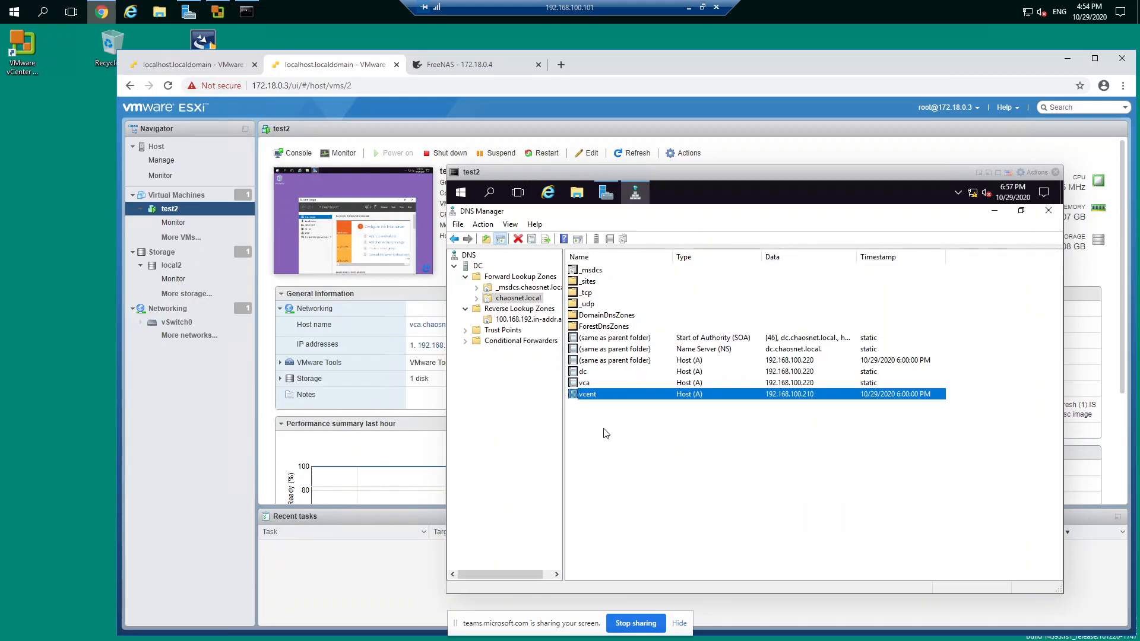
{"action": "right_click", "coordinate": [592, 393]}
{"action": "left_click", "coordinate": [619, 420]}
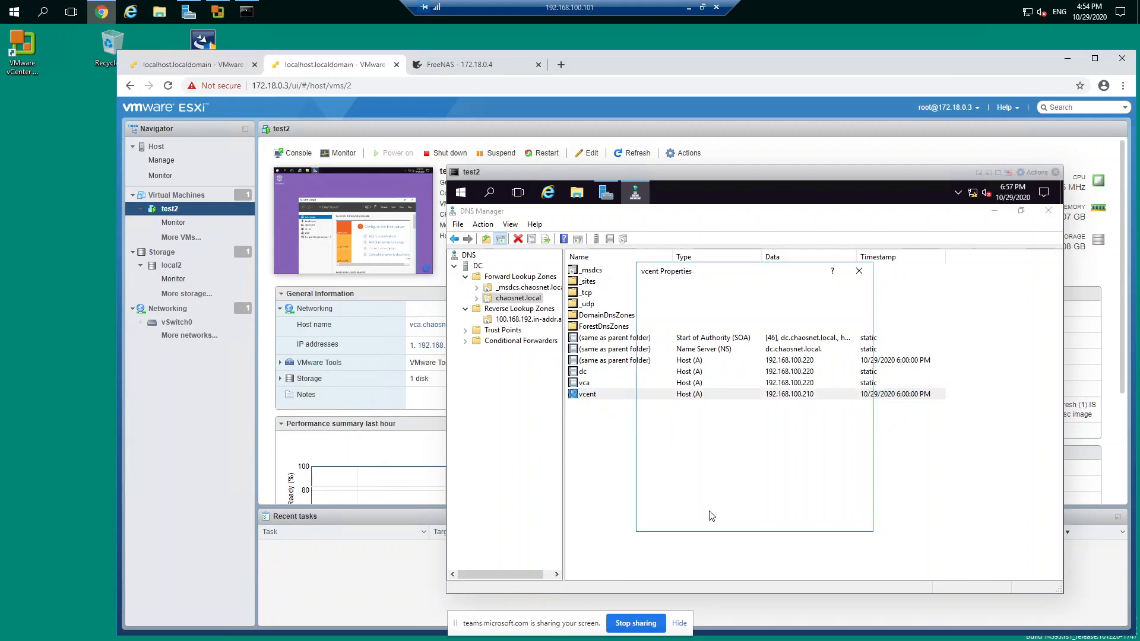
{"action": "left_click", "coordinate": [672, 400]}
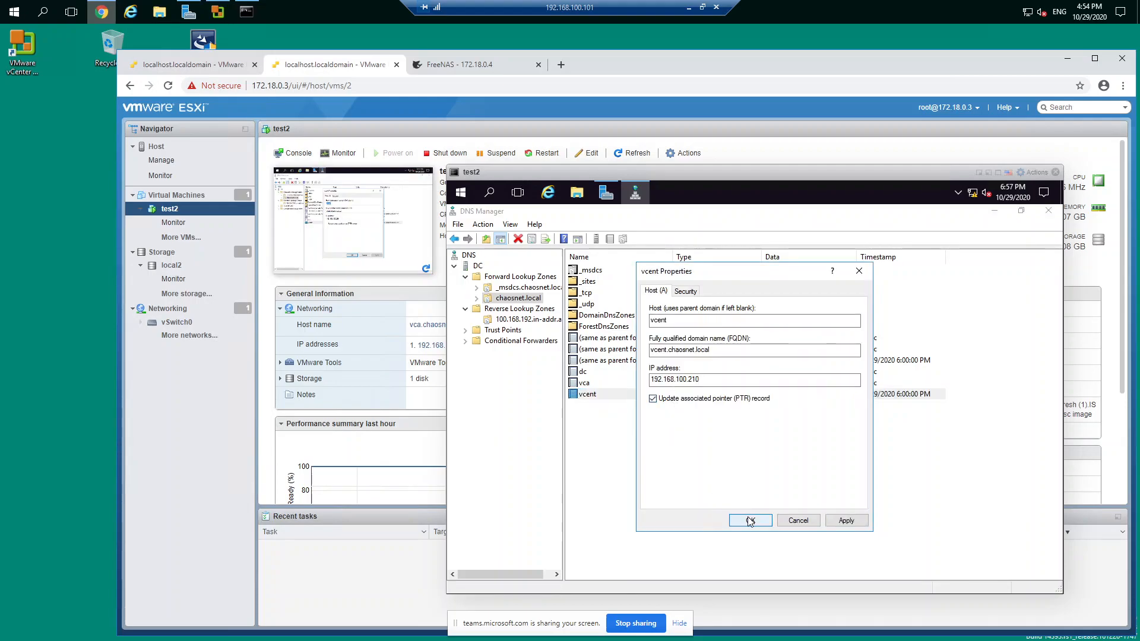
{"action": "left_click", "coordinate": [751, 521]}
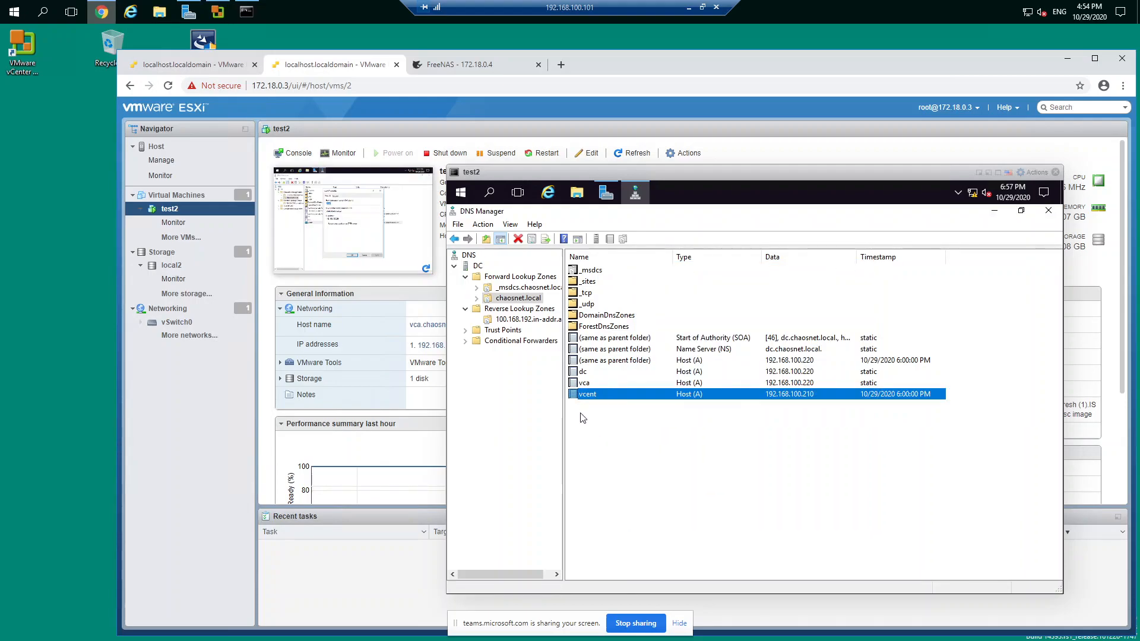
Step: Refresh the 100.168.192.in-addr.arpa reverse lookup zone to check its pointer records, and minimize DNS Manager
{"action": "left_click", "coordinate": [532, 321]}
{"action": "right_click", "coordinate": [654, 398]}
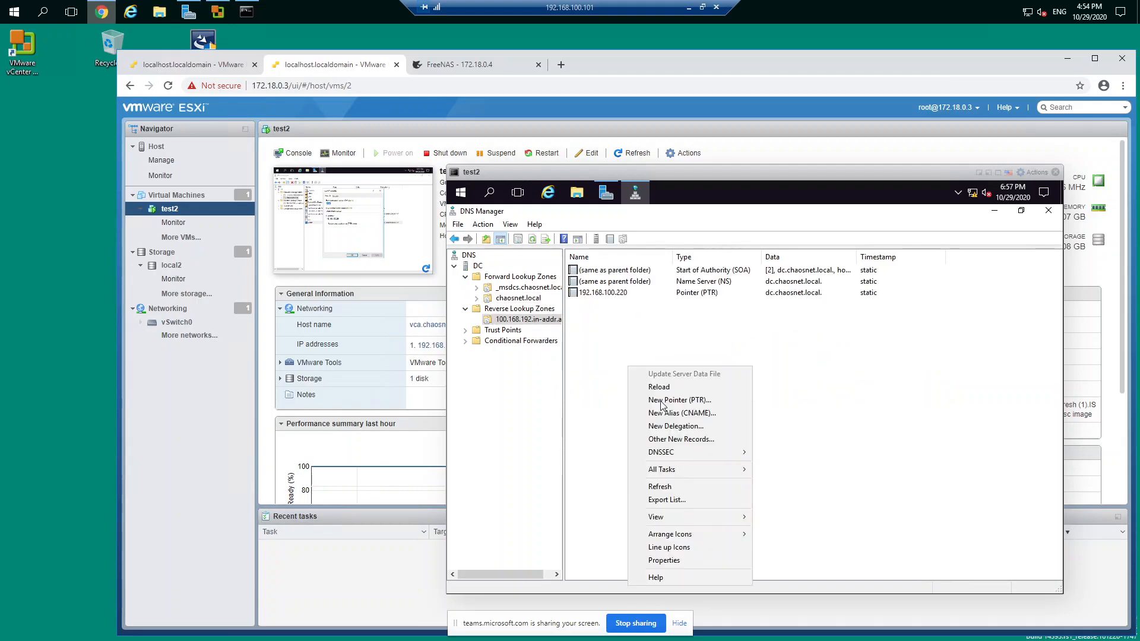
{"action": "left_click", "coordinate": [689, 488]}
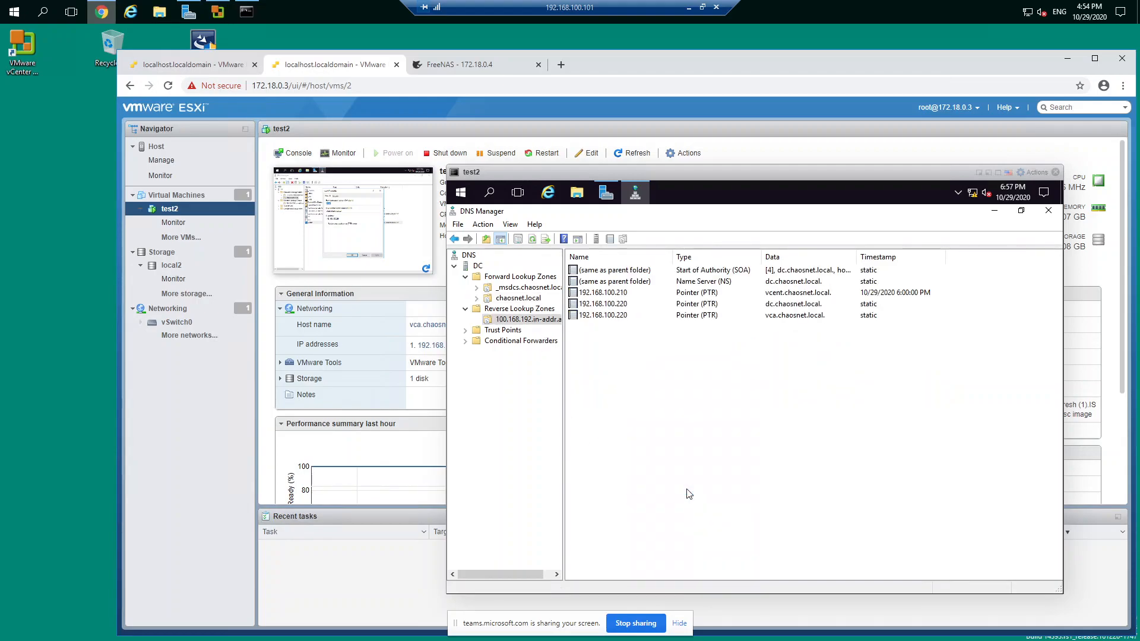
{"action": "left_click", "coordinate": [995, 214]}
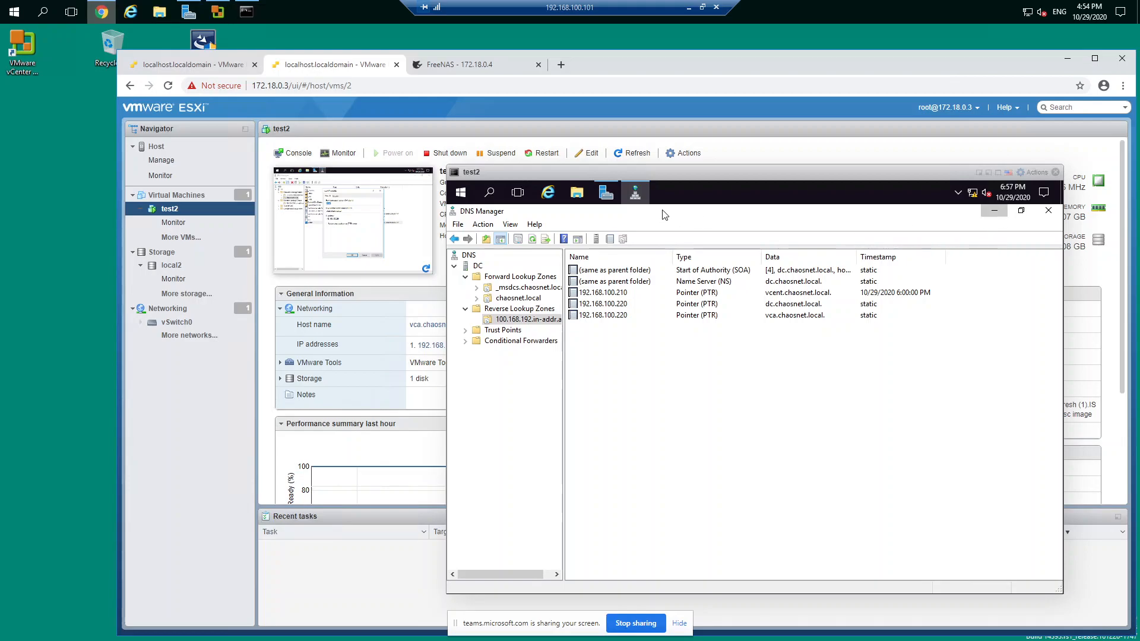
Step: Return to the vCenter Server installer, accept vcent.chaosnet.local as the system name, and enter the Single Sign-On password
{"action": "left_click", "coordinate": [218, 65]}
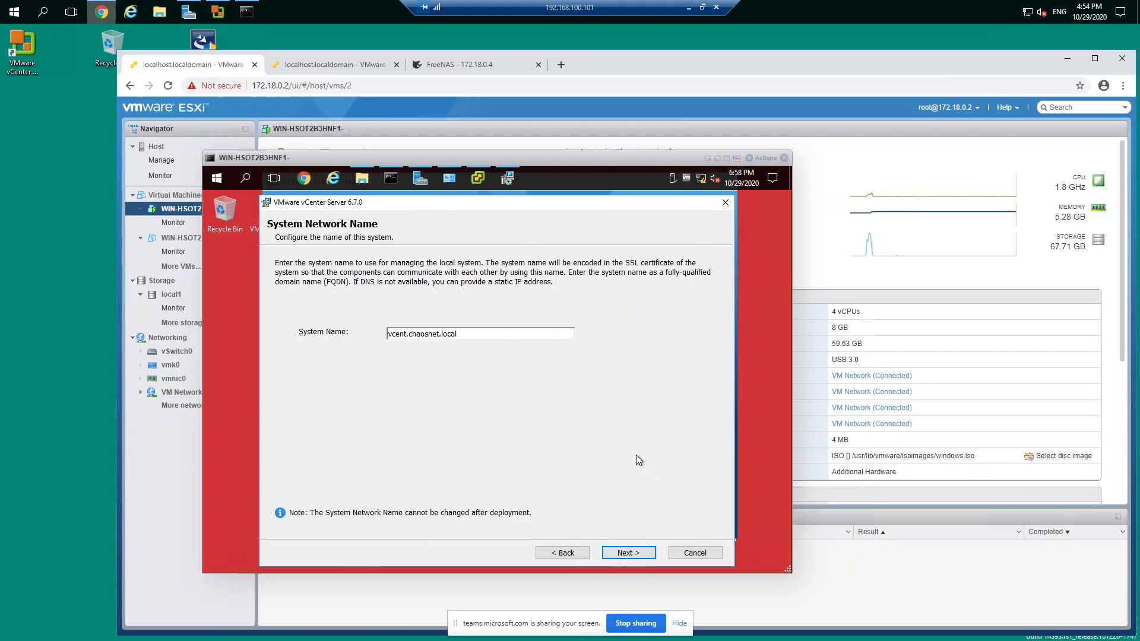
{"action": "left_click", "coordinate": [614, 556]}
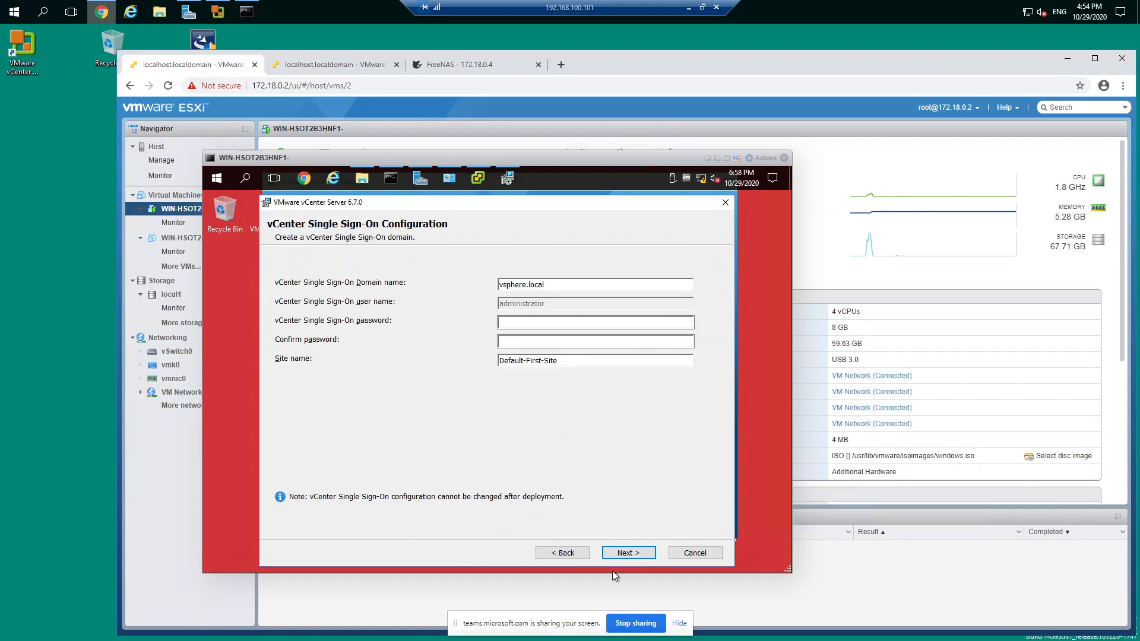
{"action": "left_click", "coordinate": [522, 322]}
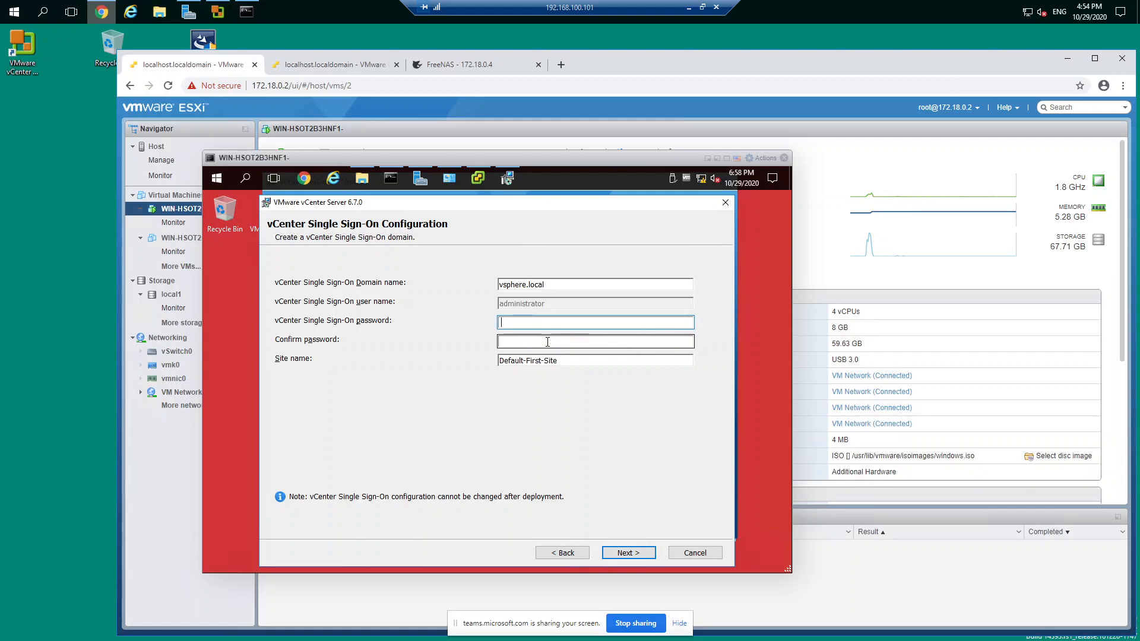
{"action": "type", "text": "••"}
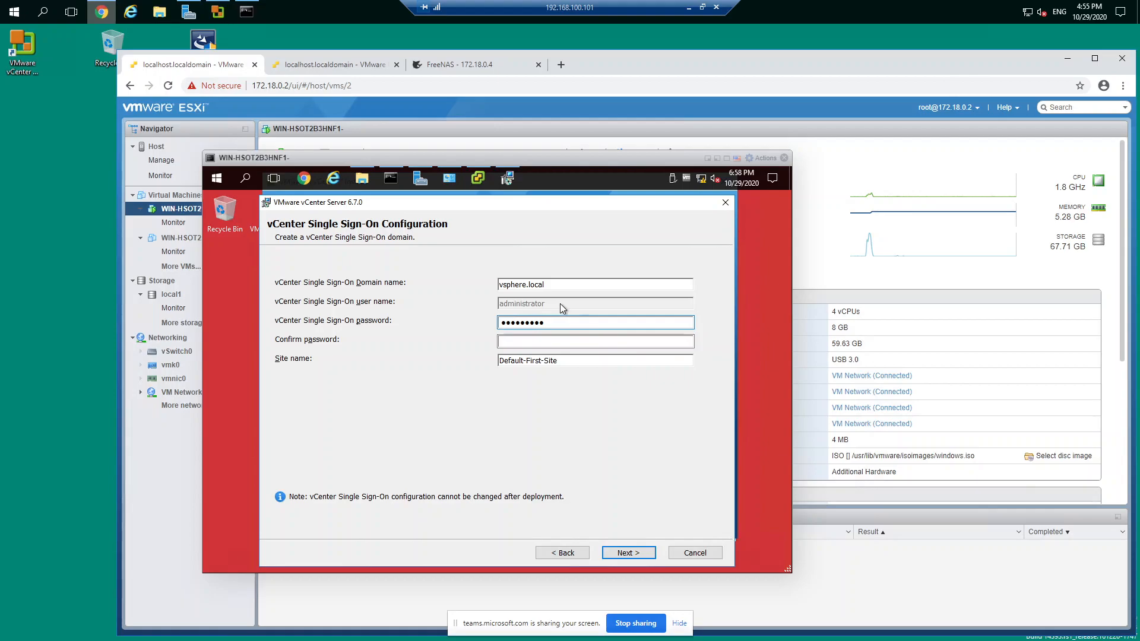
Step: Go back to the System Network Name page and select the whole system name
{"action": "left_click_drag", "start_coordinate": [545, 285], "coordinate": [497, 284]}
{"action": "left_click", "coordinate": [555, 551]}
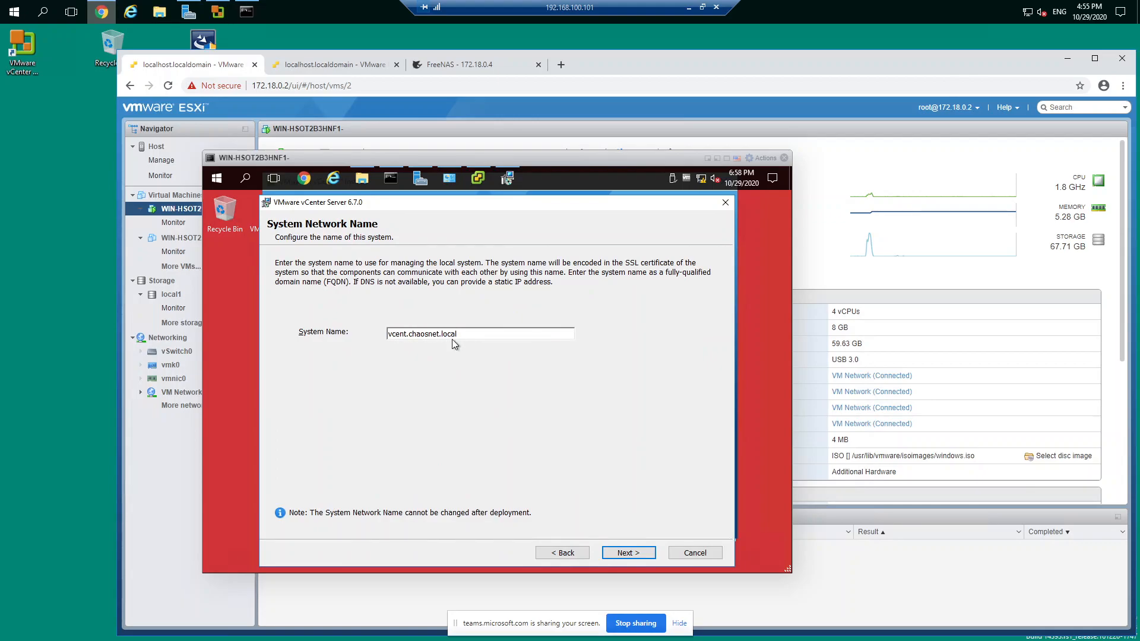
{"action": "left_click_drag", "start_coordinate": [458, 334], "coordinate": [386, 335]}
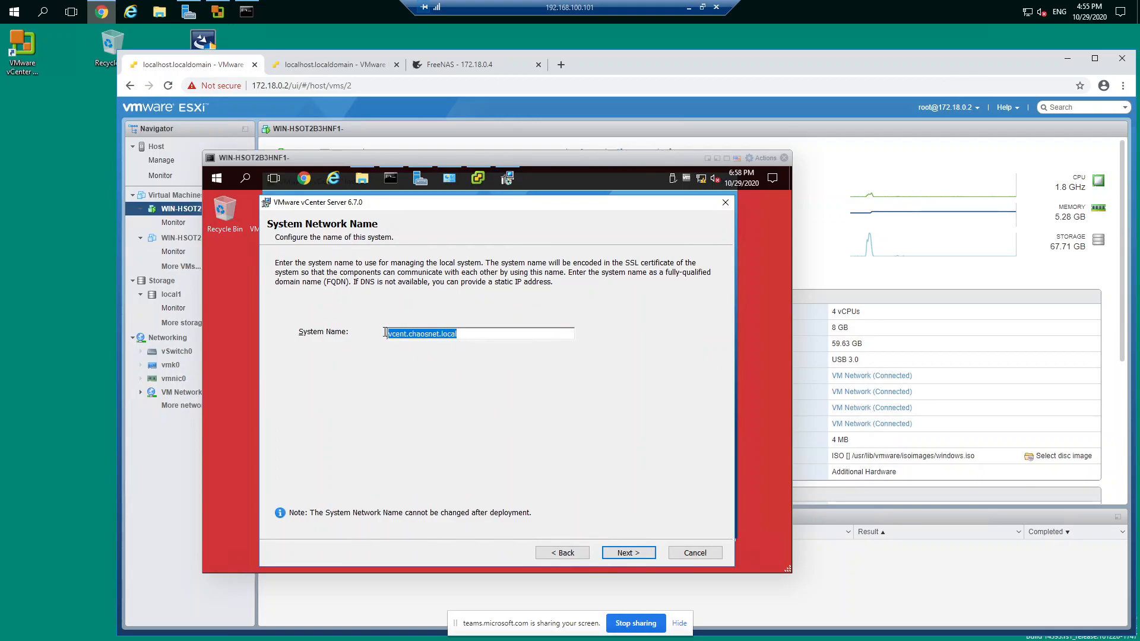
Step: Create a new text document on the outer desktop, place it below the VMware vCenter shortcut, and open it
{"action": "right_click", "coordinate": [66, 176]}
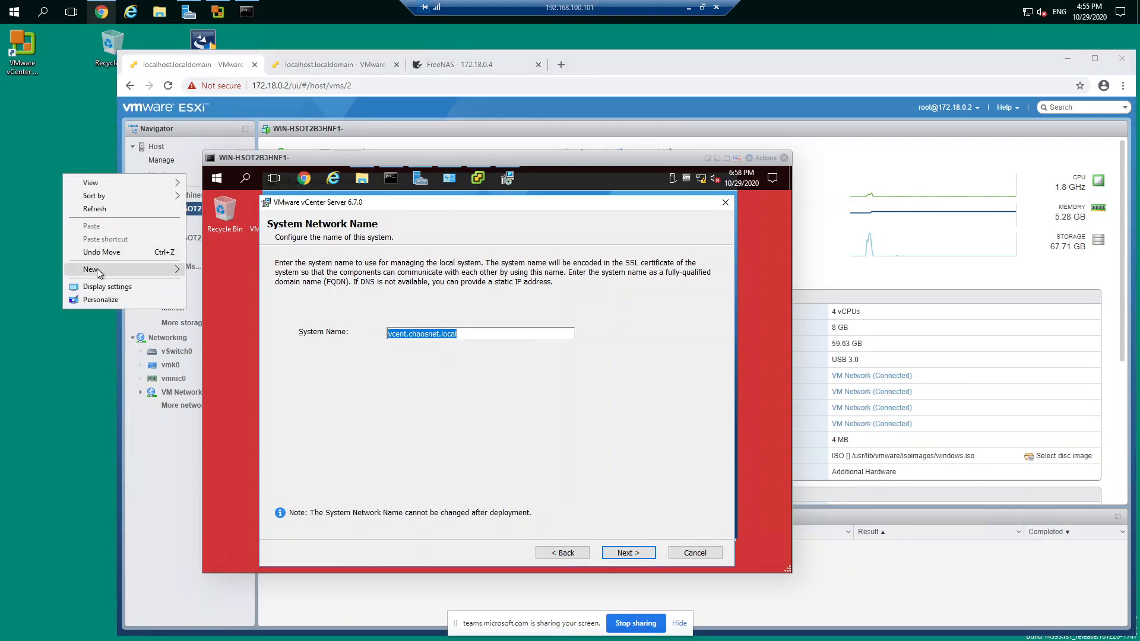
{"action": "mouse_move", "coordinate": [99, 269]}
{"action": "left_click", "coordinate": [227, 339]}
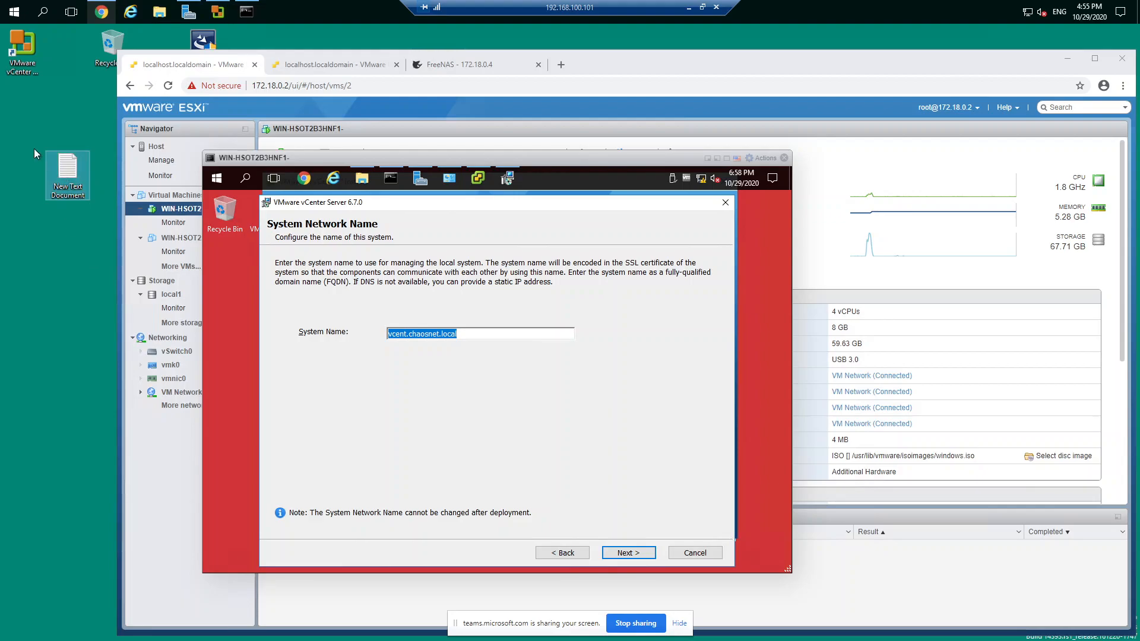
{"action": "left_click_drag", "start_coordinate": [65, 192], "coordinate": [29, 141]}
{"action": "left_click", "coordinate": [425, 329]}
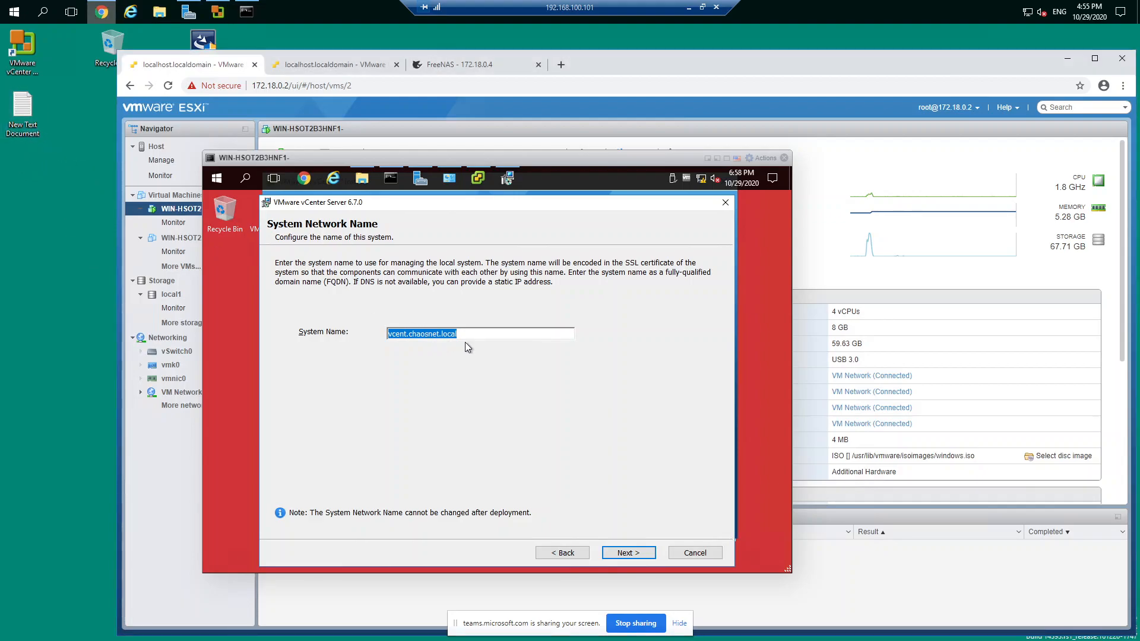
{"action": "double_click", "coordinate": [23, 113]}
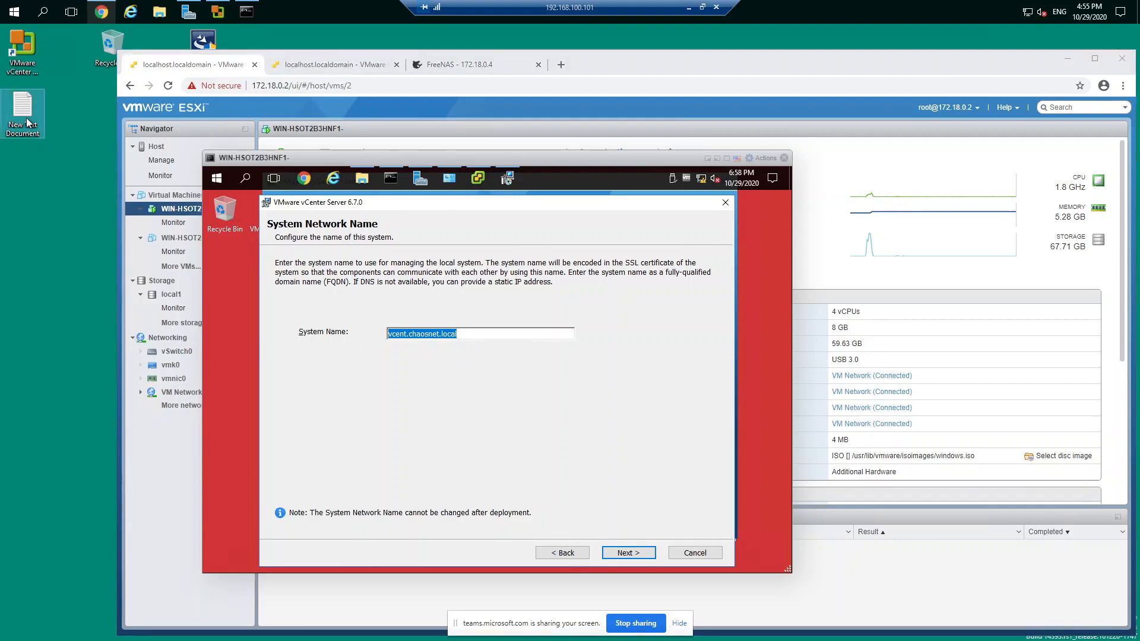
{"action": "type", "text": "https://youtu.be/i4LheK6sIOY"}
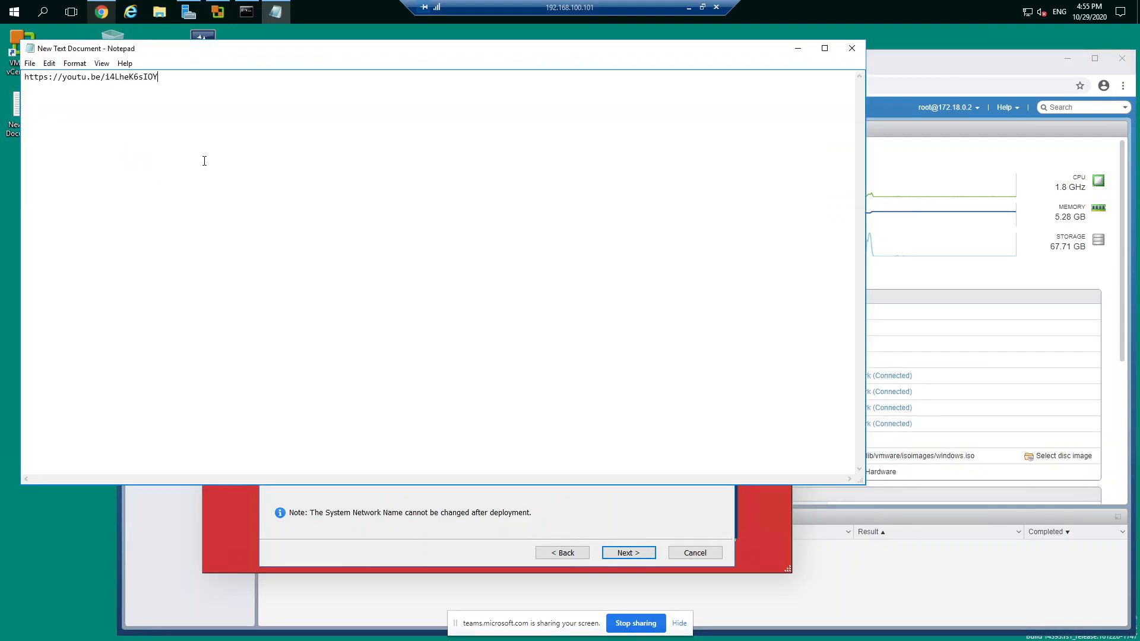
{"action": "key", "text": "shift+Left"}
{"action": "key", "text": "shift+Left"}
{"action": "key", "text": "shift+Left"}
{"action": "key", "text": "shift+Left"}
{"action": "key", "text": "shift+Left"}
{"action": "key", "text": "shift+Left"}
{"action": "key", "text": "shift+Left"}
{"action": "key", "text": "shift+Left"}
{"action": "key", "text": "shift+Left"}
{"action": "key", "text": "shift+Left"}
{"action": "key", "text": "shift+Left"}
{"action": "key", "text": "shift+Left"}
{"action": "key", "text": "shift+Left"}
{"action": "key", "text": "shift+Left"}
{"action": "key", "text": "shift+Left"}
{"action": "key", "text": "shift+Left"}
{"action": "key", "text": "shift+Left"}
{"action": "key", "text": "shift+Left"}
{"action": "key", "text": "shift+Left"}
{"action": "key", "text": "shift+Left"}
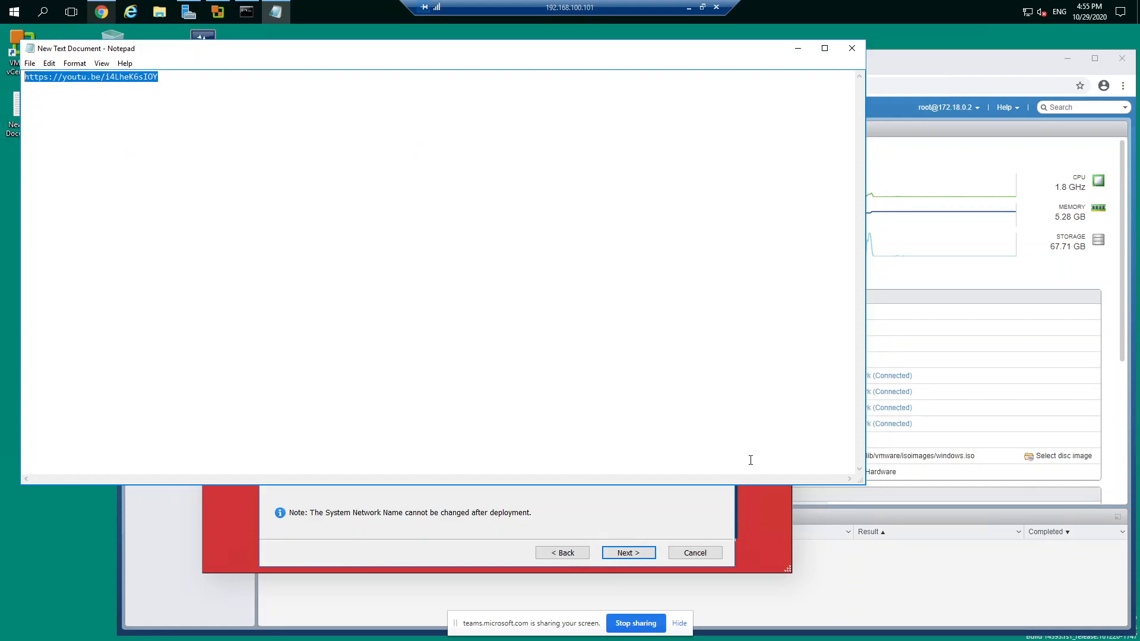
{"action": "key", "text": "Delete"}
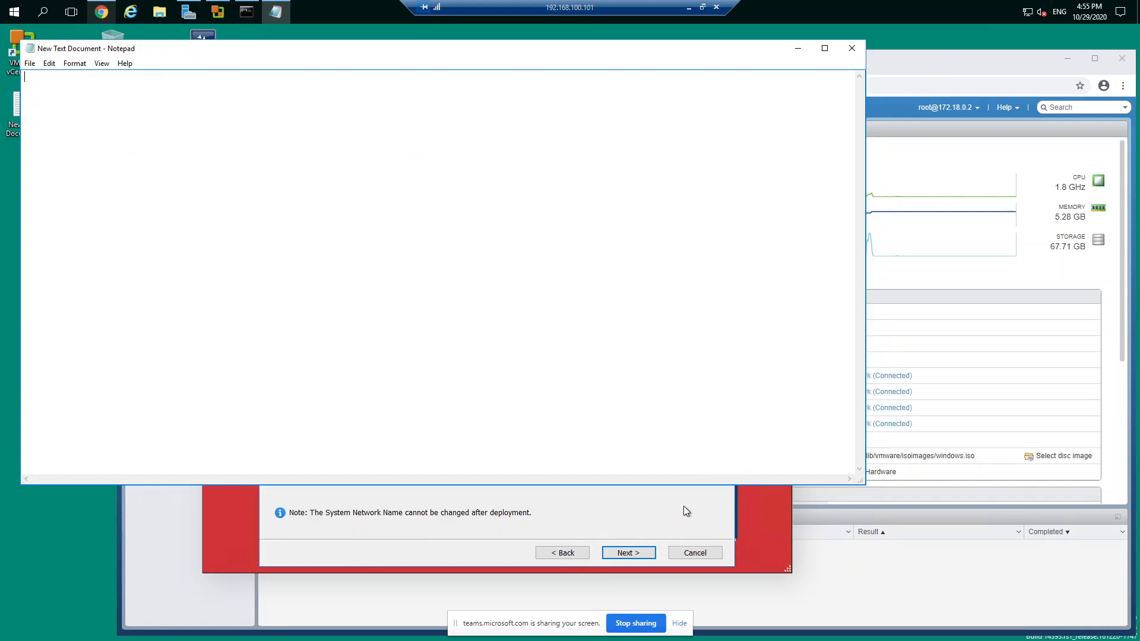
Step: Shorten the Notepad window to uncover the installer's system name and write vcent.chaosnet.local in the document
{"action": "left_click_drag", "start_coordinate": [682, 483], "coordinate": [685, 277]}
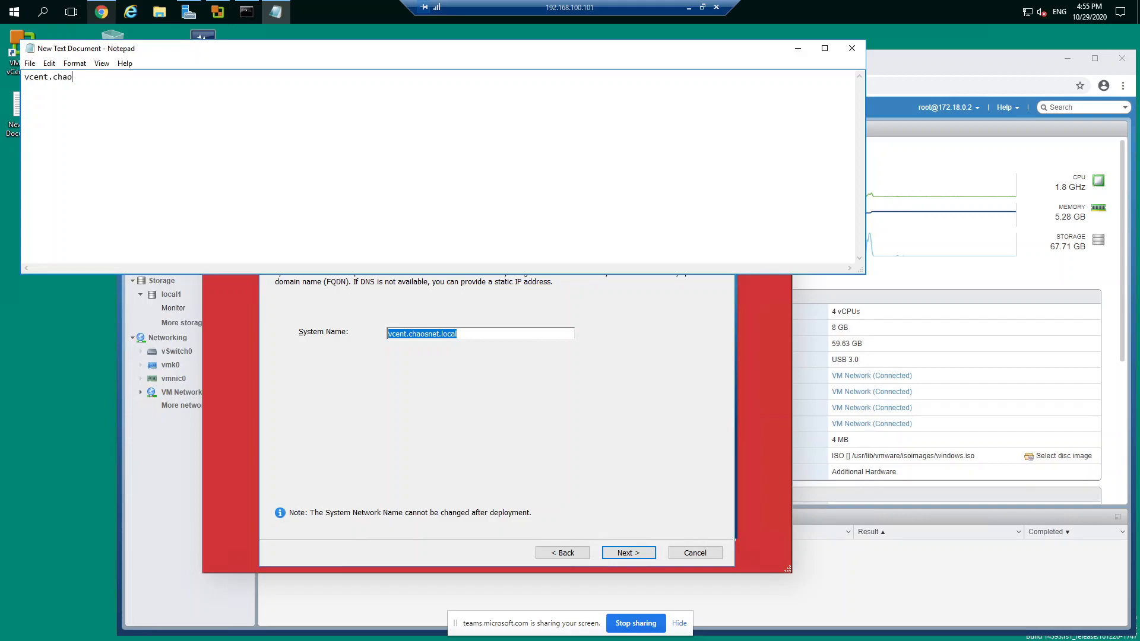
{"action": "type", "text": ".loca"}
{"action": "left_click", "coordinate": [632, 494]}
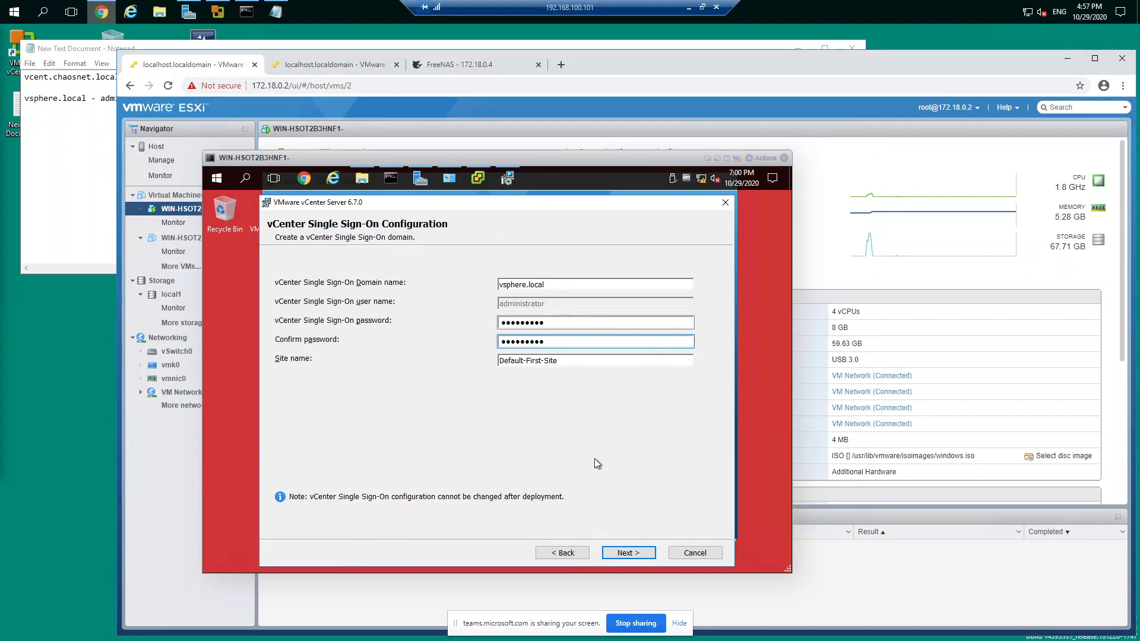
Step: Try to submit the Single Sign-On settings, and re-enter the Single Sign-On password and its confirmation
{"action": "left_click", "coordinate": [628, 553]}
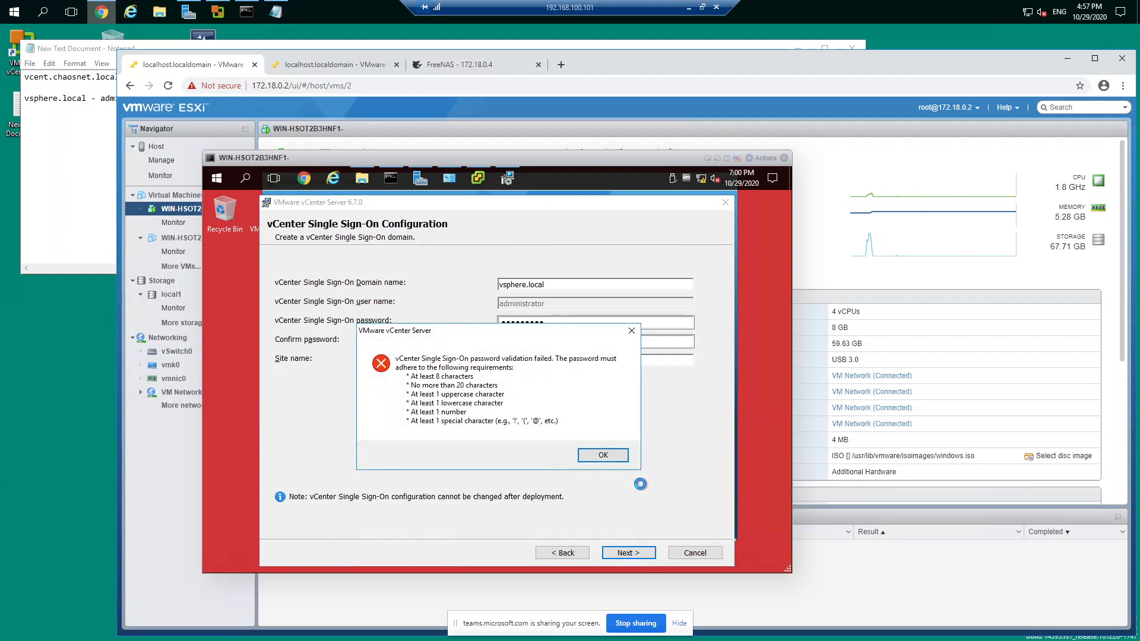
{"action": "left_click", "coordinate": [602, 455]}
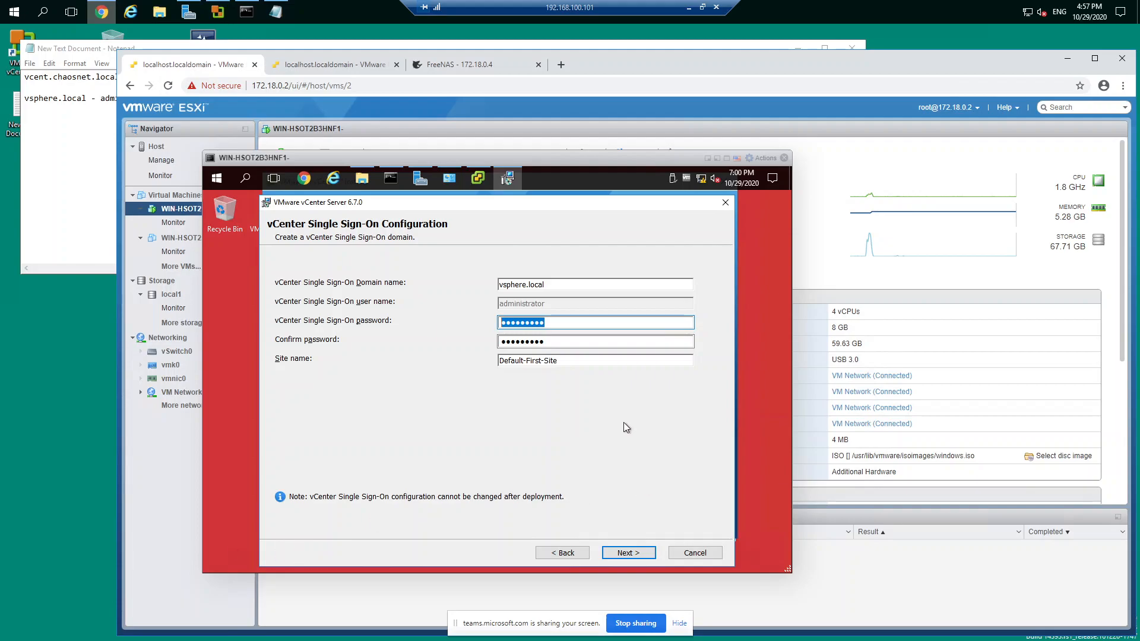
{"action": "type", "text": "*********"}
{"action": "key", "text": "Tab"}
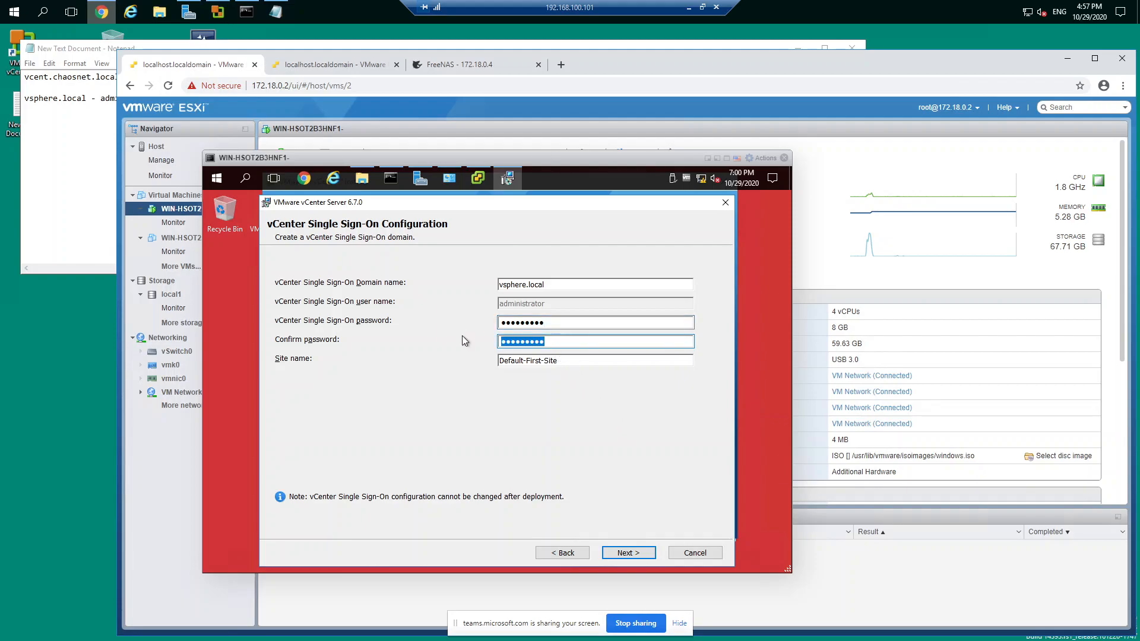
{"action": "type", "text": "*******"}
Step: Append the Single Sign-On password to the vsphere.local administrator line in the text document and save the file
{"action": "left_click", "coordinate": [101, 98]}
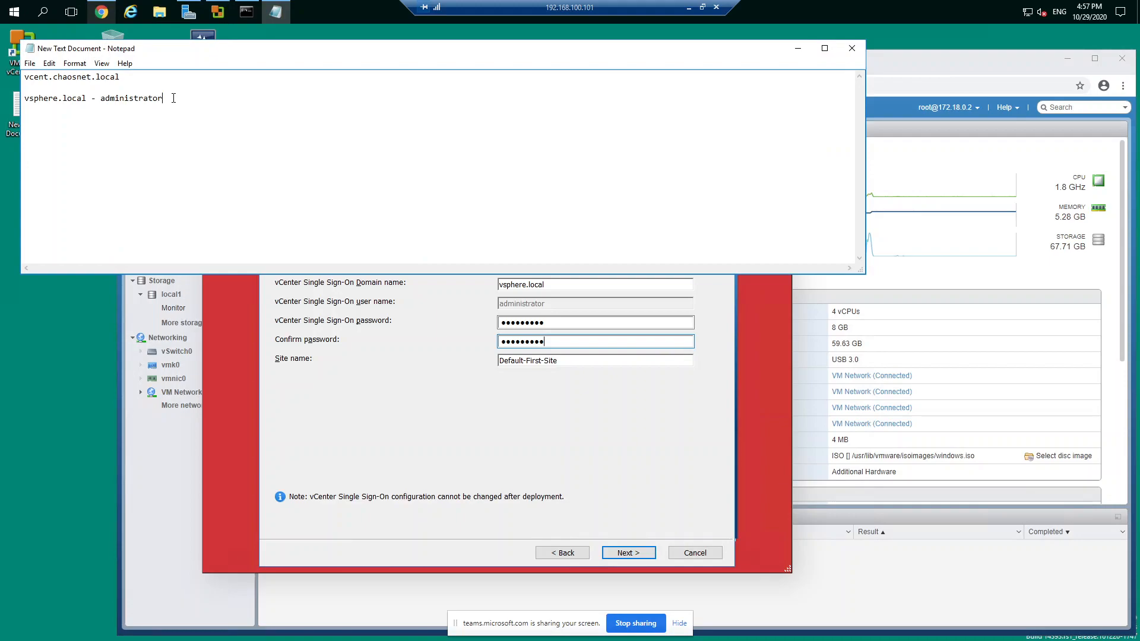
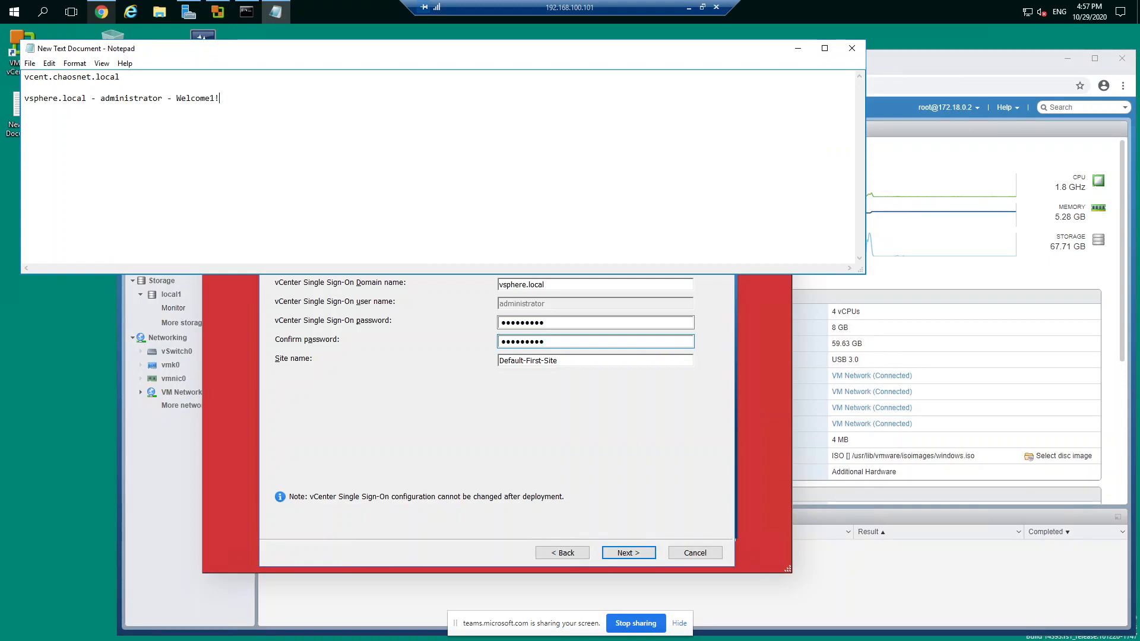
{"action": "left_click", "coordinate": [29, 63]}
{"action": "left_click", "coordinate": [48, 103]}
{"action": "left_click", "coordinate": [404, 393]}
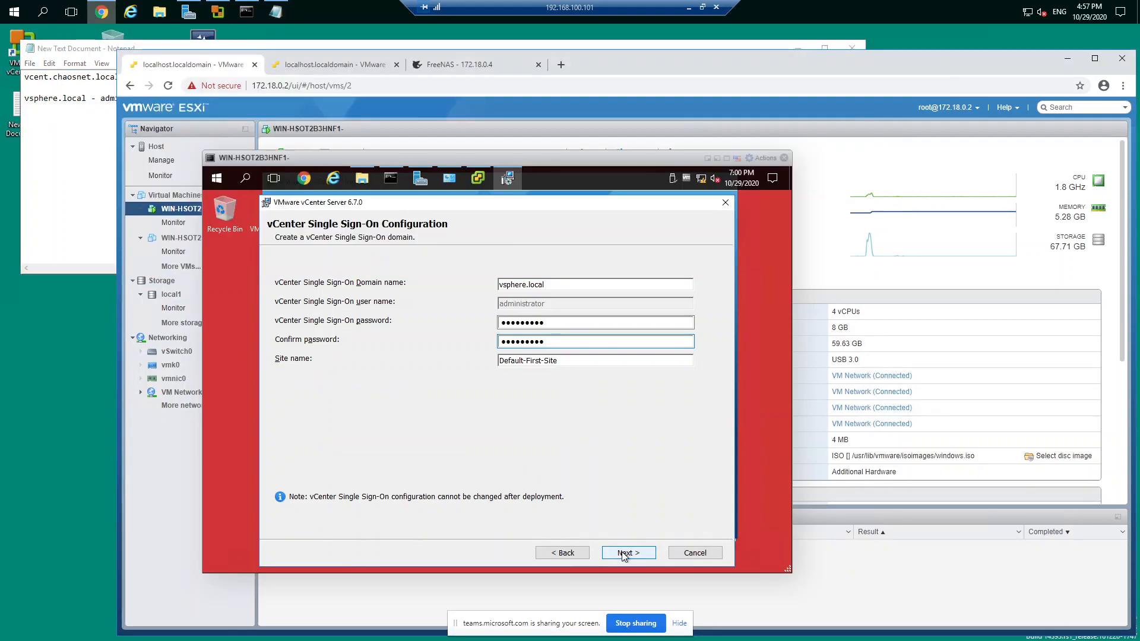
Step: Accept the Single Sign-On settings, Windows Local System Account, embedded VMware Postgres database, default ports, and default destination directories
{"action": "left_click", "coordinate": [623, 554]}
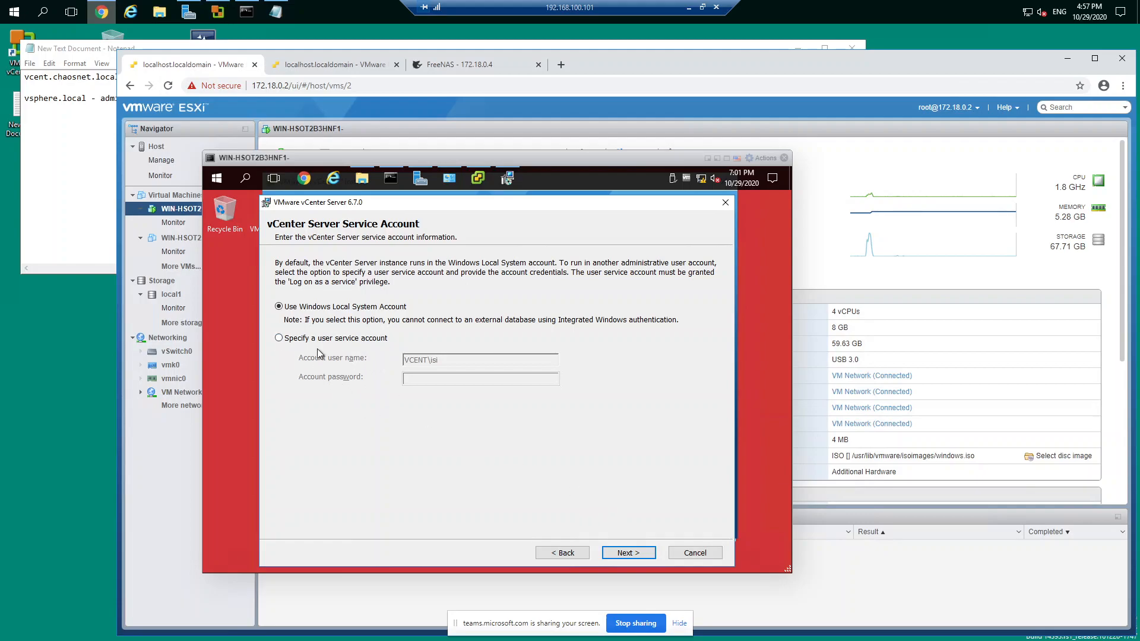
{"action": "left_click", "coordinate": [630, 554]}
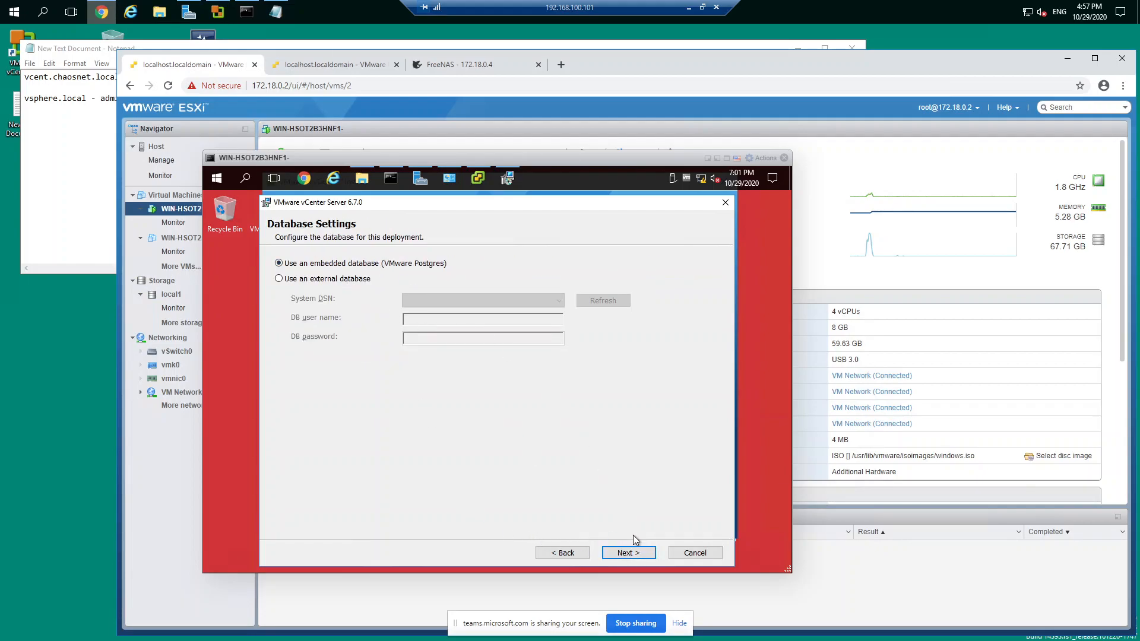
{"action": "left_click", "coordinate": [629, 553]}
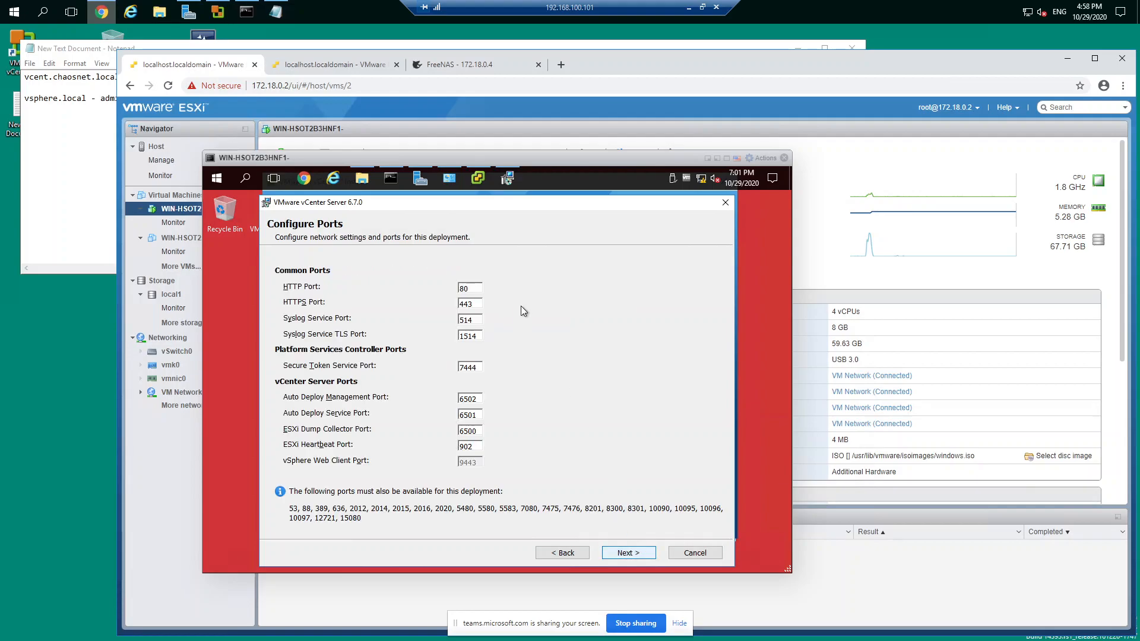
{"action": "left_click", "coordinate": [623, 553]}
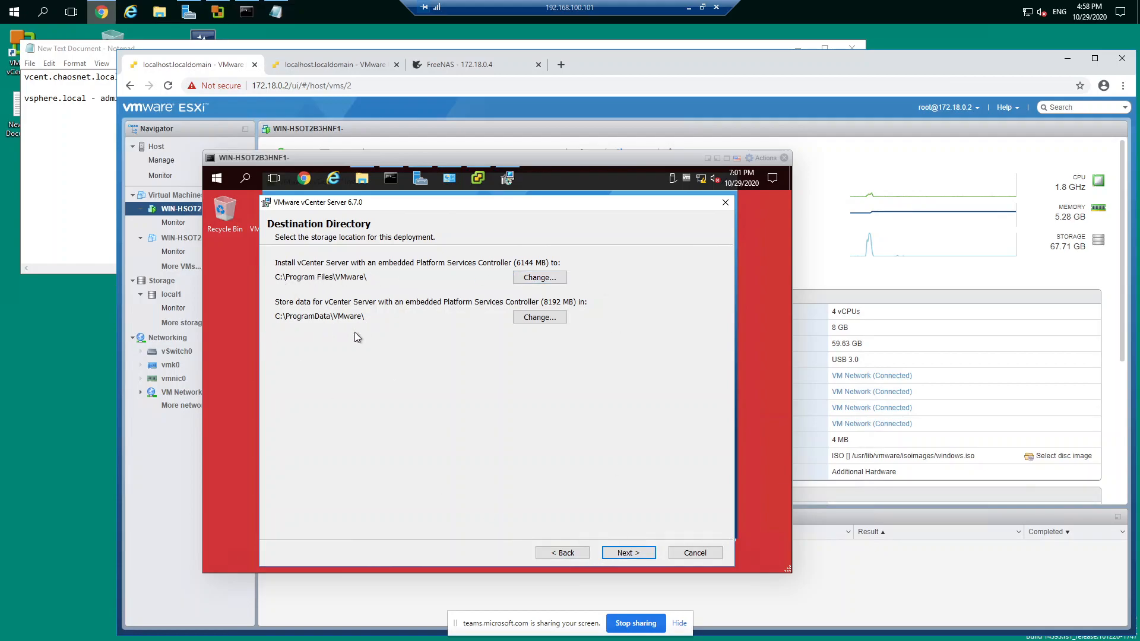
{"action": "left_click", "coordinate": [634, 556]}
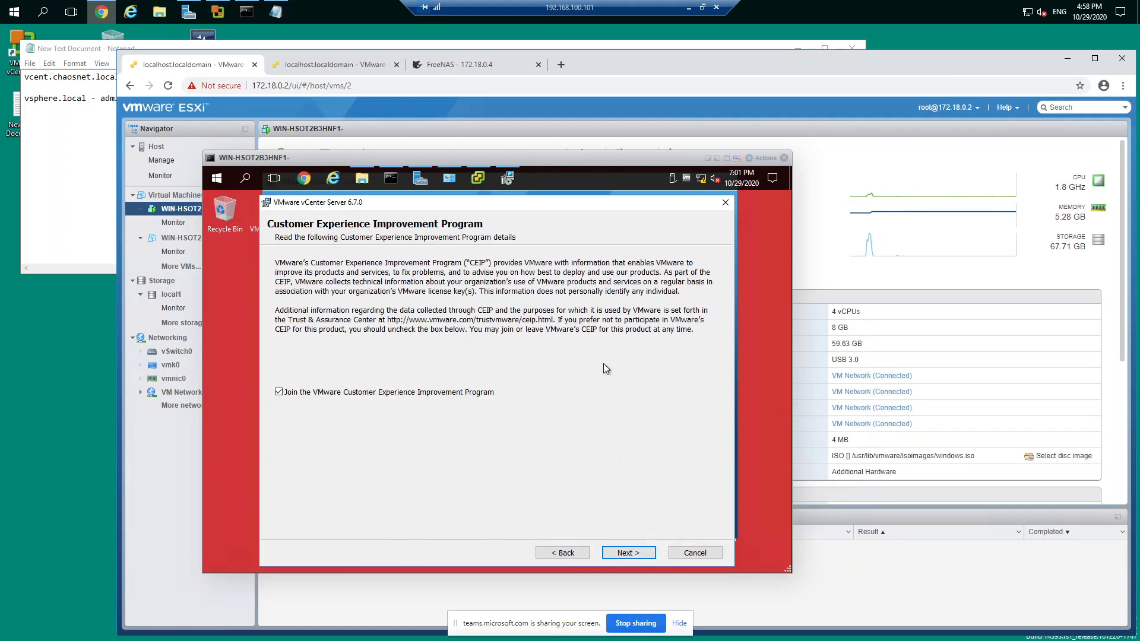
Step: Opt out of the VMware Customer Experience Improvement Program and start the vCenter Server installation
{"action": "left_click", "coordinate": [306, 393]}
{"action": "left_click", "coordinate": [637, 554]}
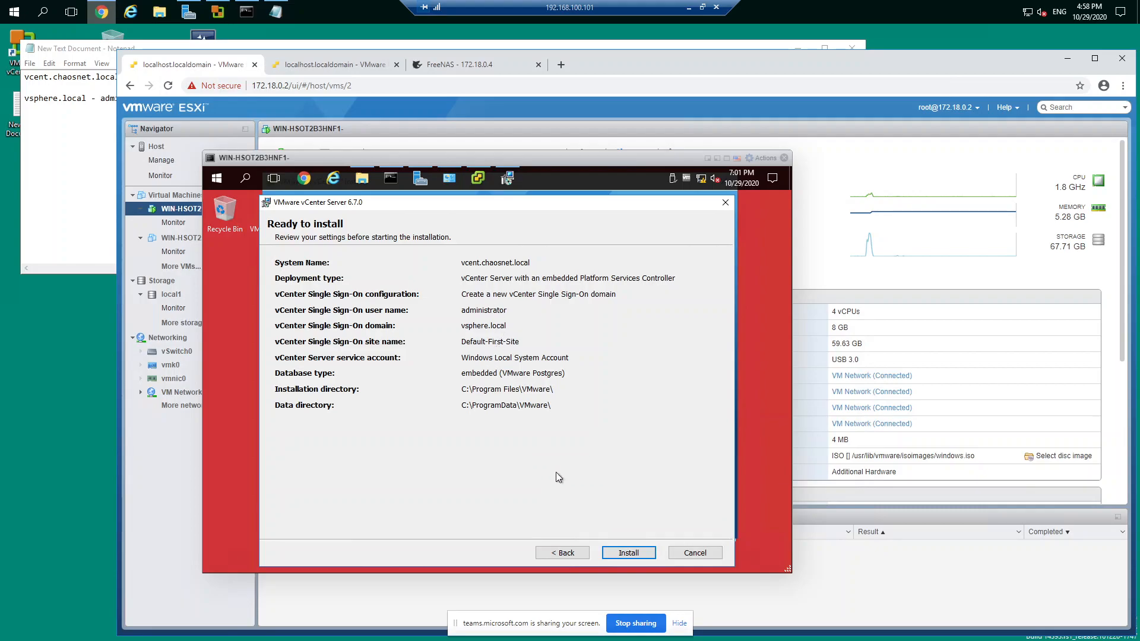
{"action": "left_click", "coordinate": [606, 557]}
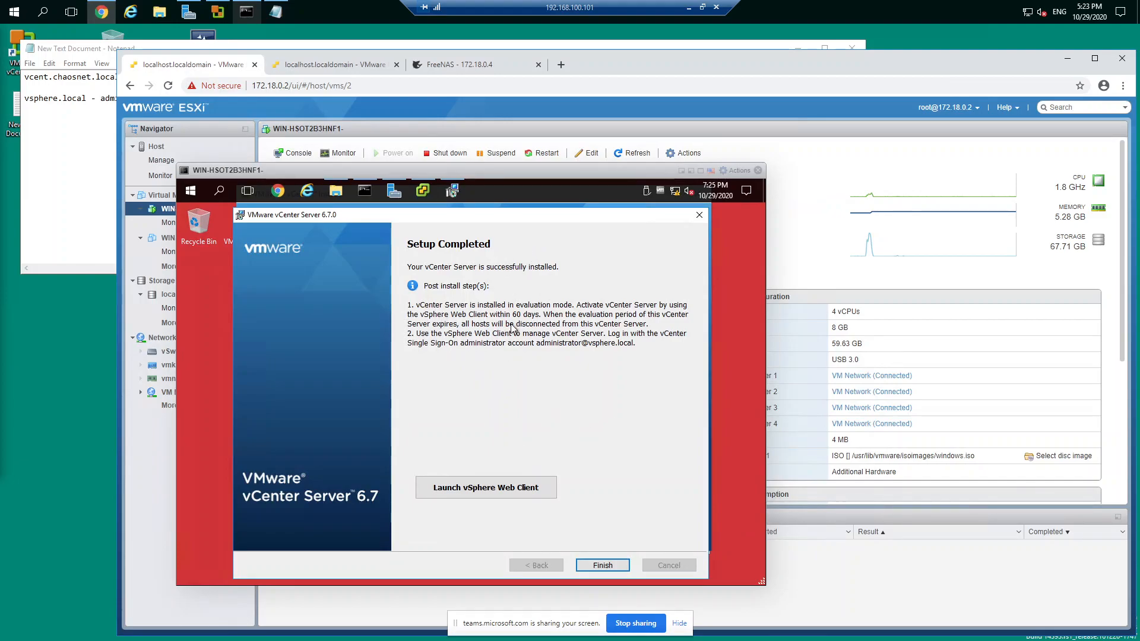
{"action": "left_click", "coordinate": [484, 491]}
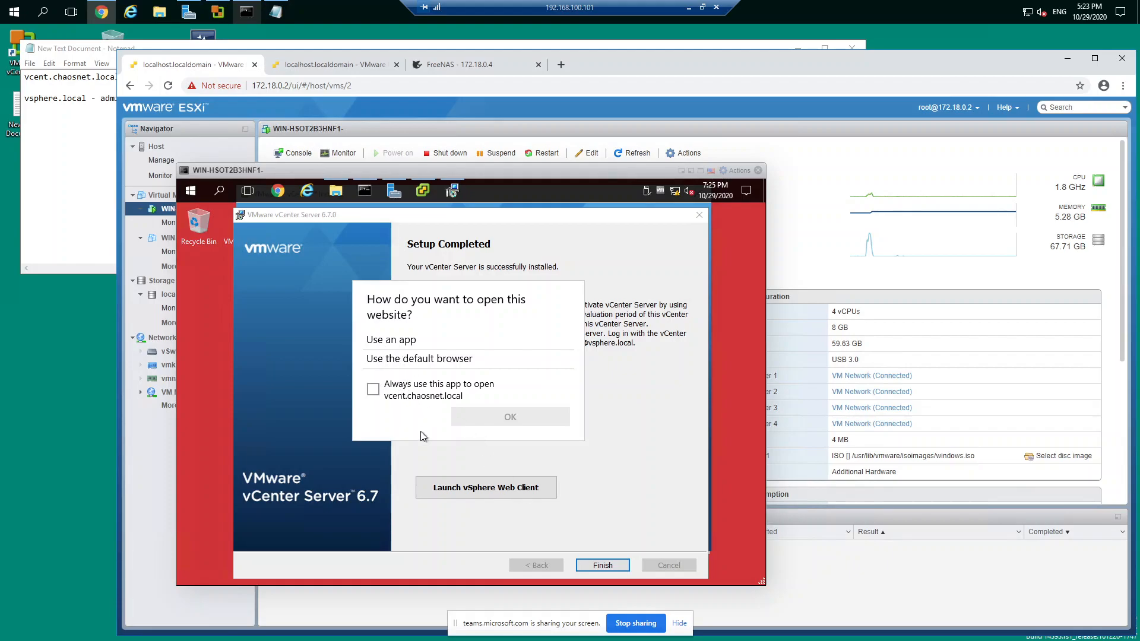
{"action": "left_click", "coordinate": [373, 389]}
{"action": "left_click", "coordinate": [374, 389]}
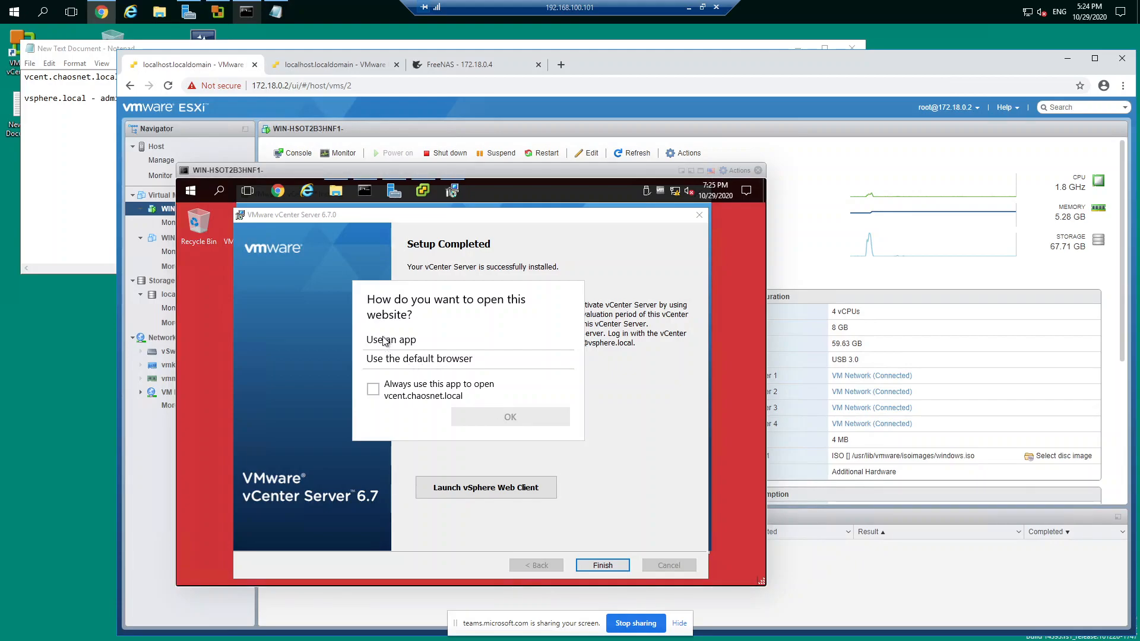
{"action": "left_click", "coordinate": [467, 400]}
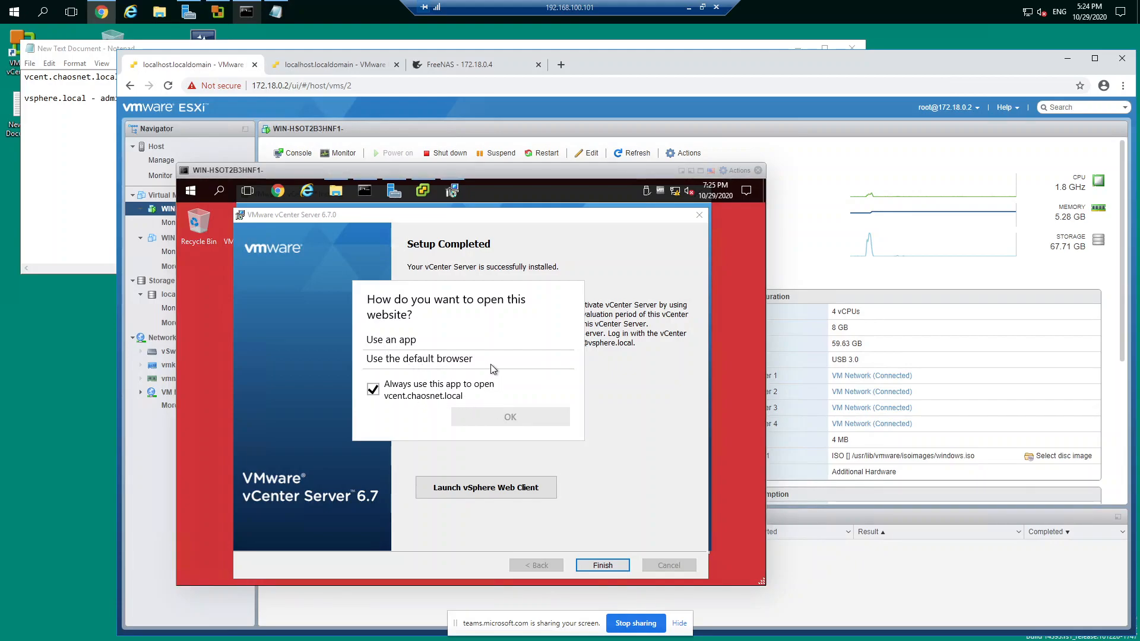
{"action": "left_click", "coordinate": [608, 563]}
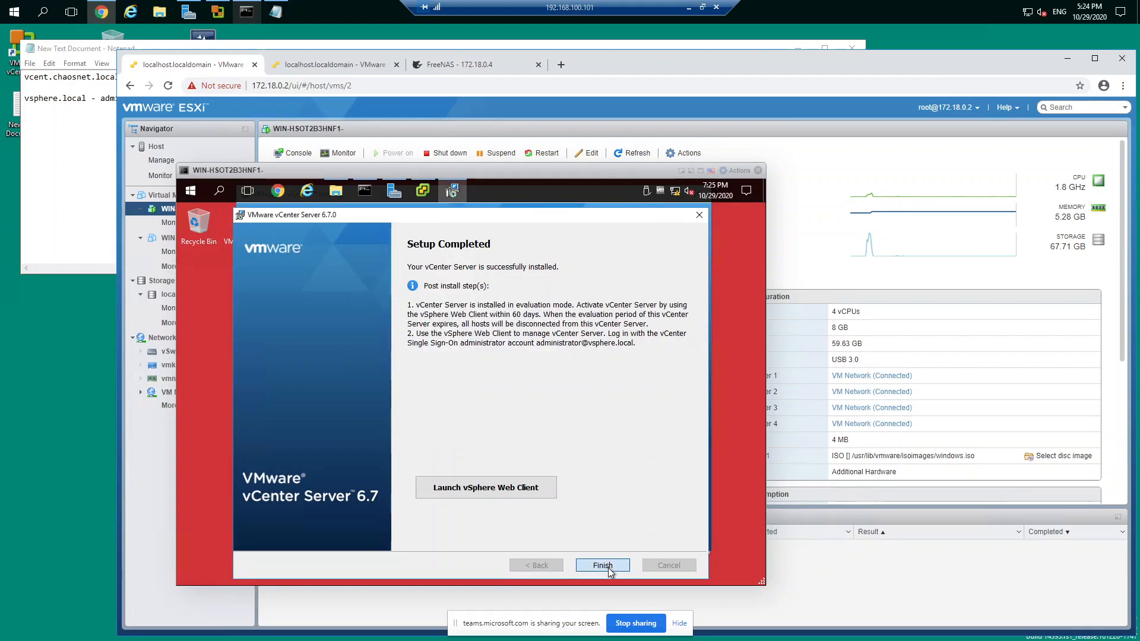
Step: Finish the vCenter Server setup wizard
{"action": "left_click", "coordinate": [608, 568]}
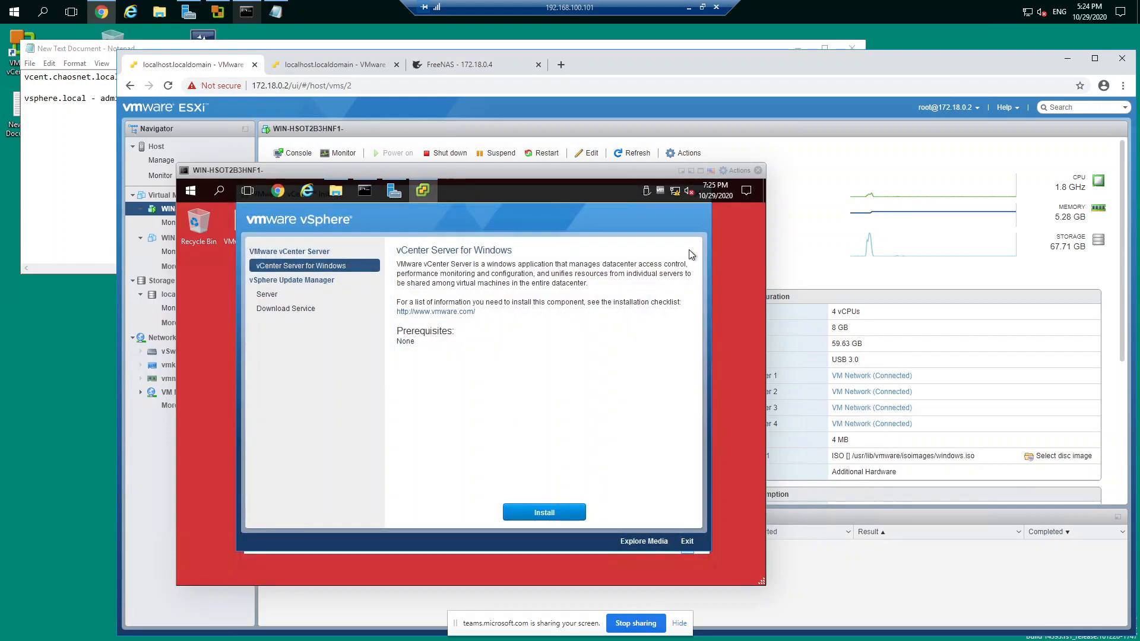
Step: Exit the vCenter Server for Windows installer and close the VMware-VIM-all-6.7.0-14367737 folder window
{"action": "left_click", "coordinate": [687, 542]}
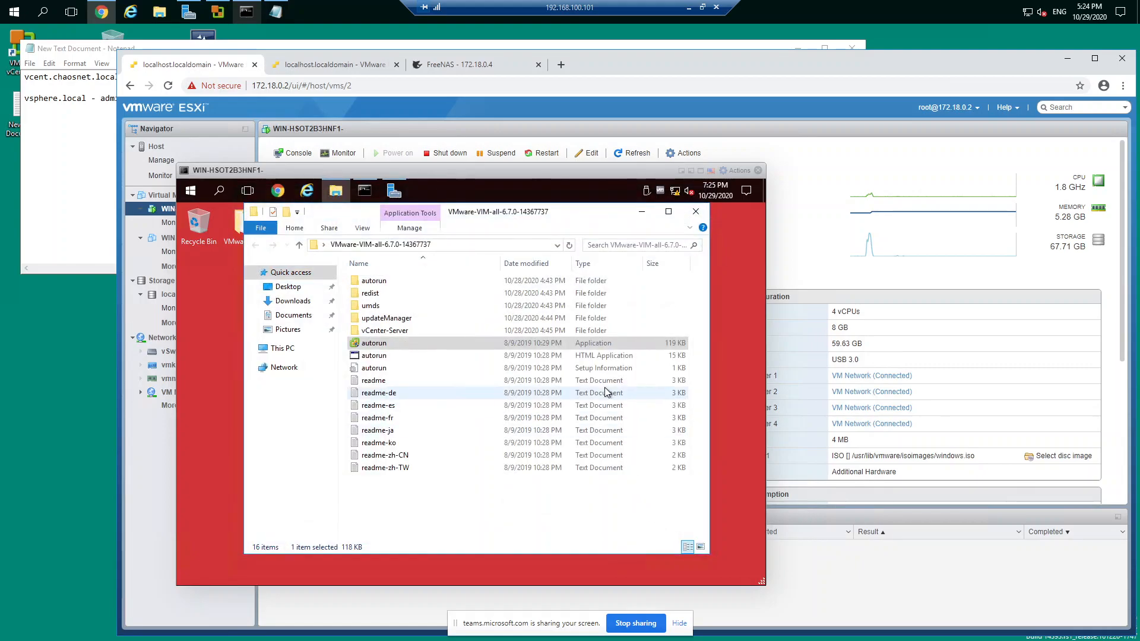
{"action": "left_click", "coordinate": [696, 212]}
Step: Open Chrome in the vCenter virtual machine, close all restored pages, and start with a fresh browser window
{"action": "left_click", "coordinate": [278, 191]}
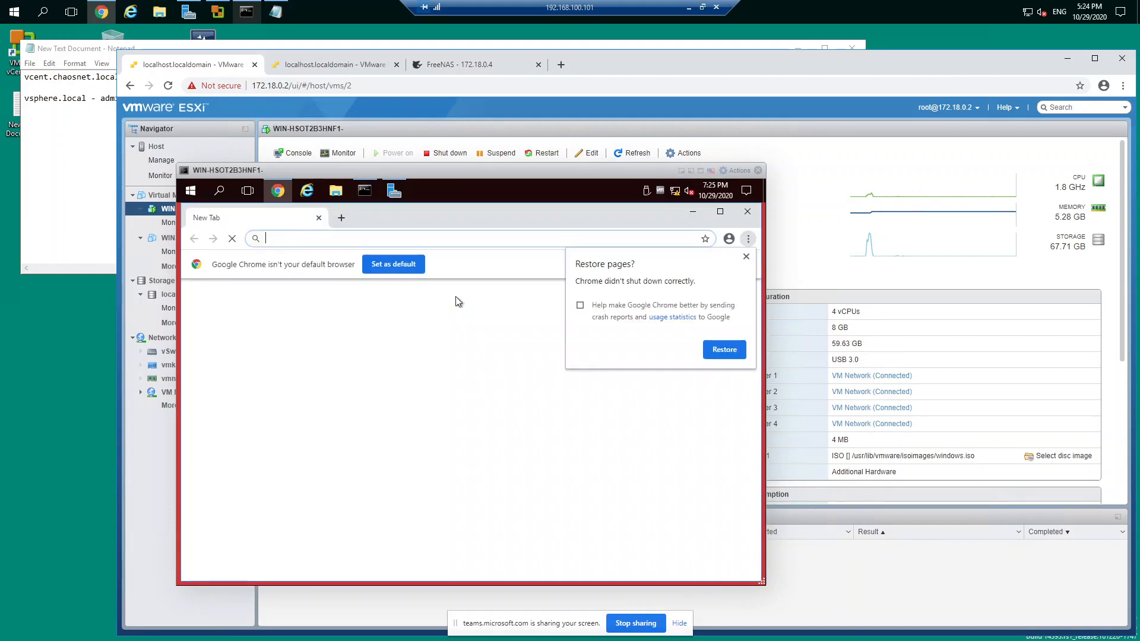
{"action": "left_click", "coordinate": [705, 348]}
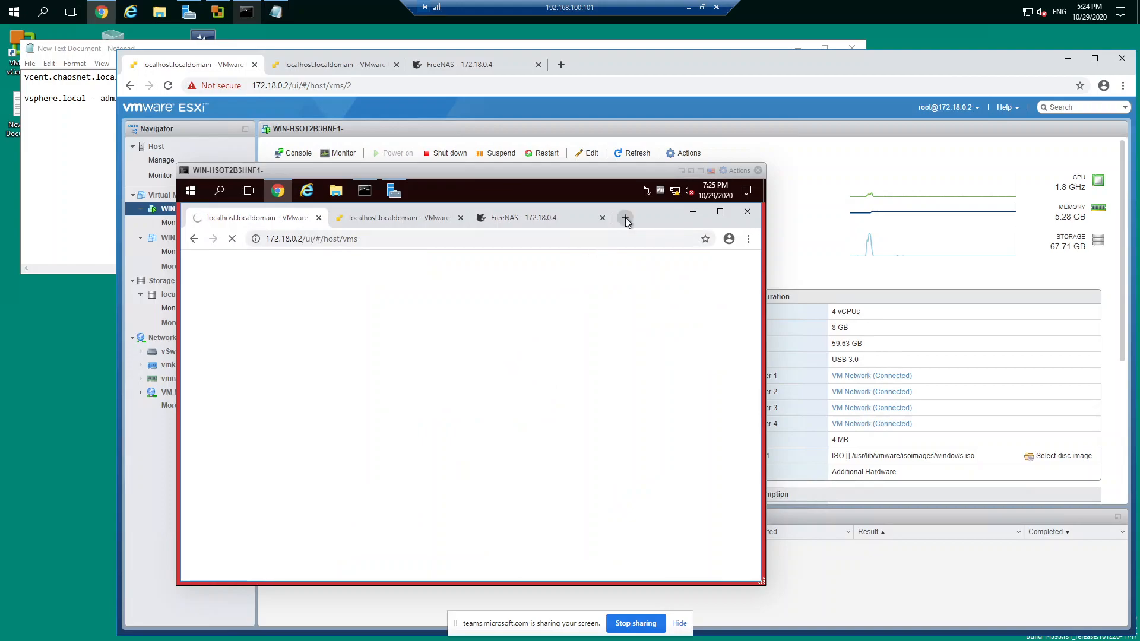
{"action": "left_click", "coordinate": [602, 218]}
{"action": "left_click", "coordinate": [460, 218]}
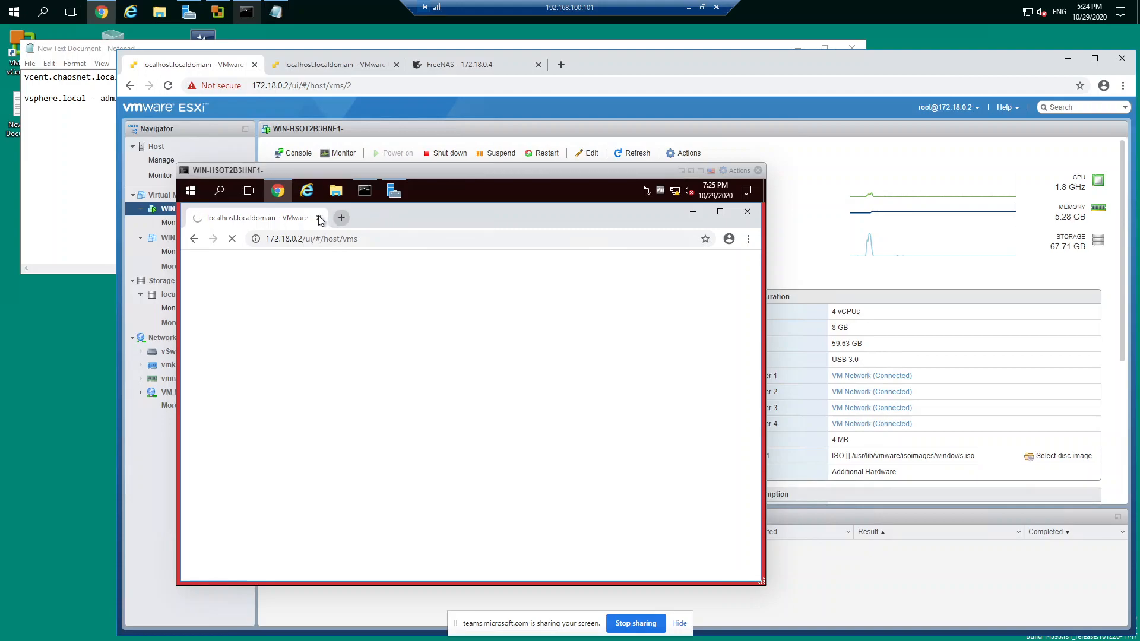
{"action": "left_click", "coordinate": [318, 218]}
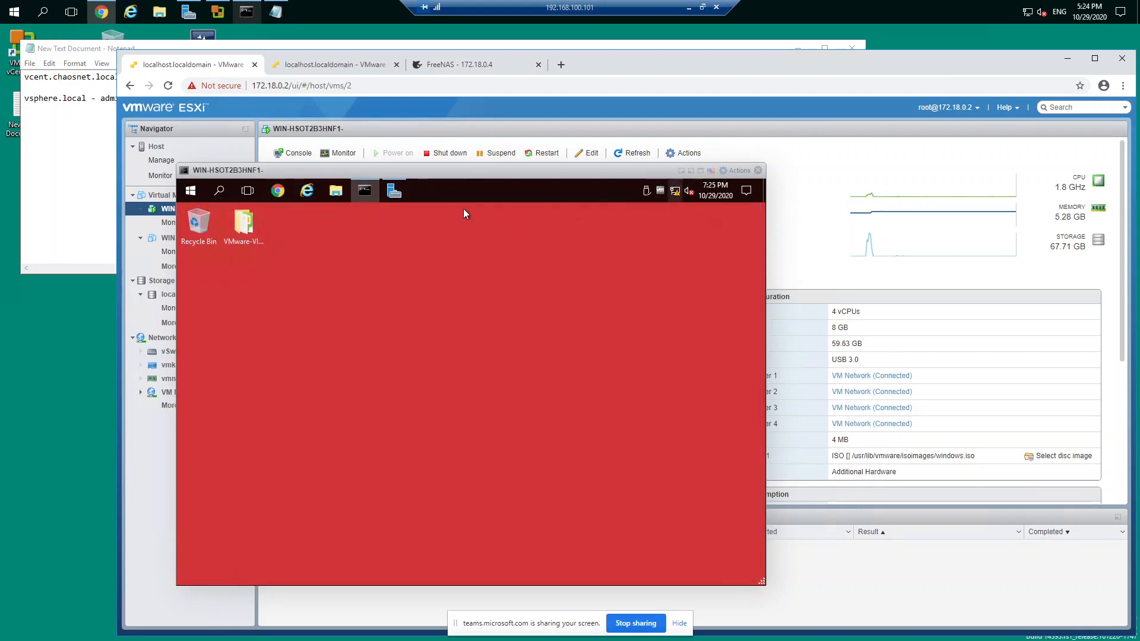
{"action": "left_click", "coordinate": [277, 191]}
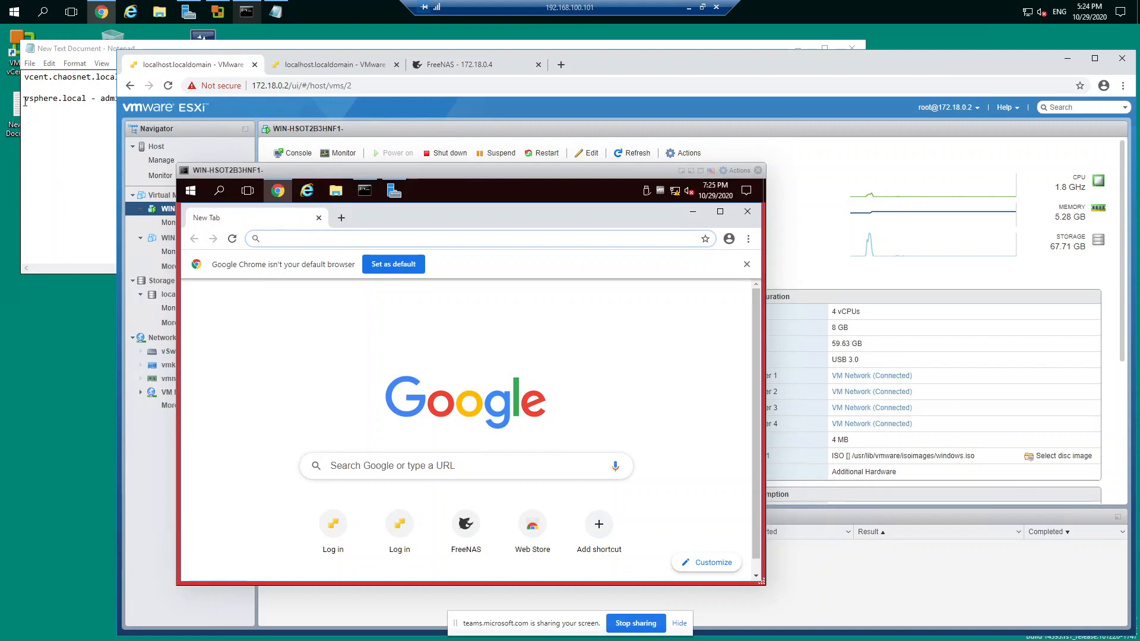
Step: Check the vCenter host name and the vsphere.local login details in the text document
{"action": "left_click", "coordinate": [51, 109]}
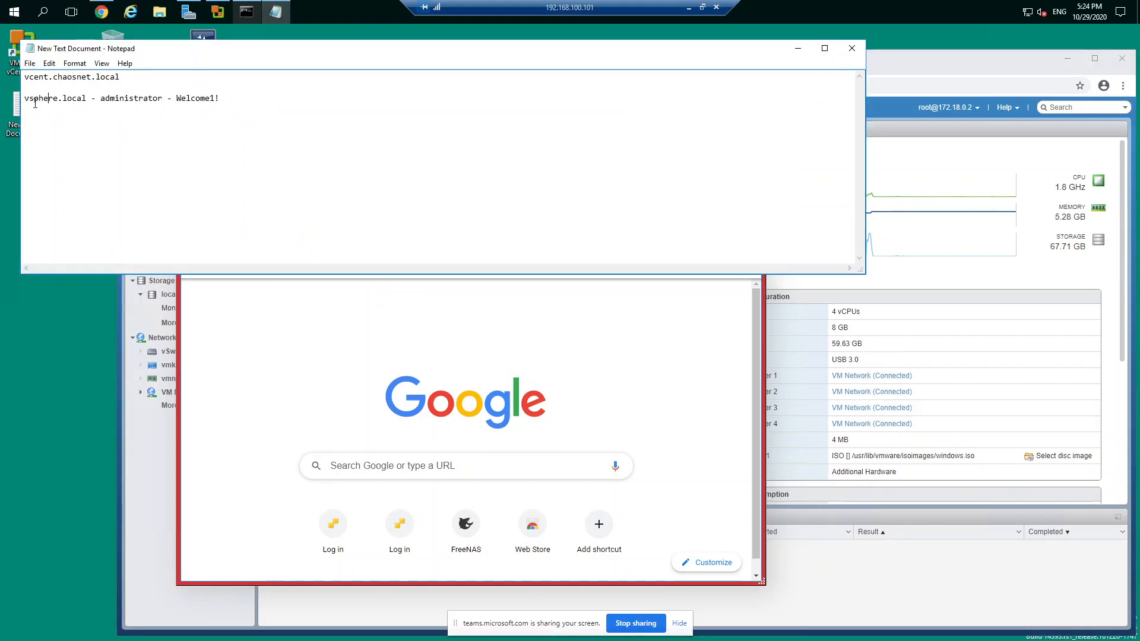
{"action": "left_click", "coordinate": [301, 299]}
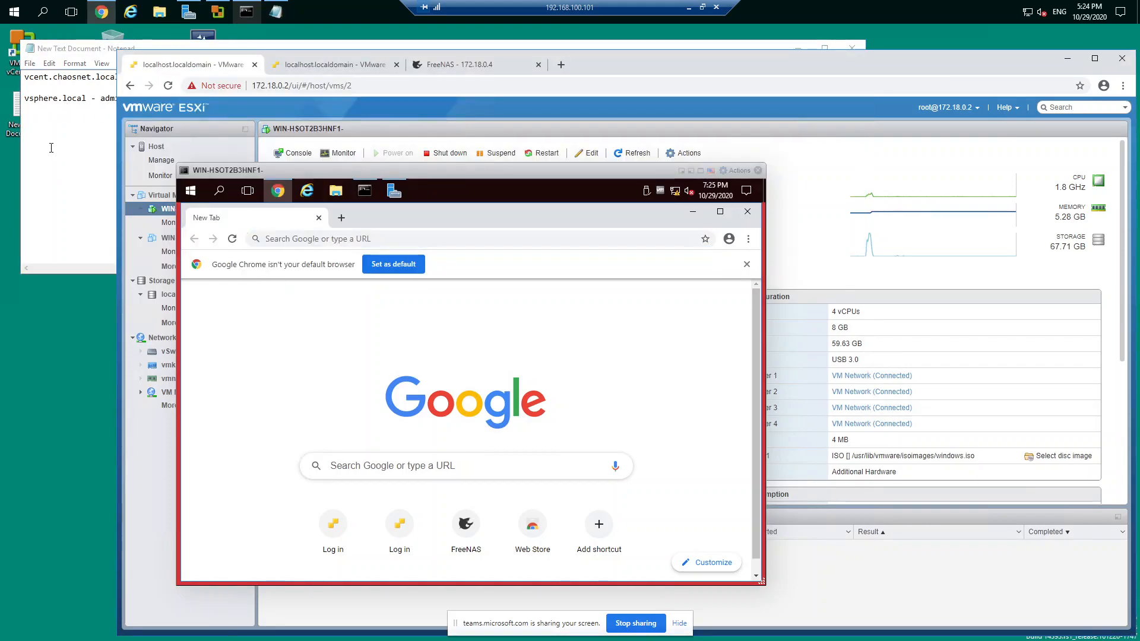
{"action": "left_click", "coordinate": [51, 152]}
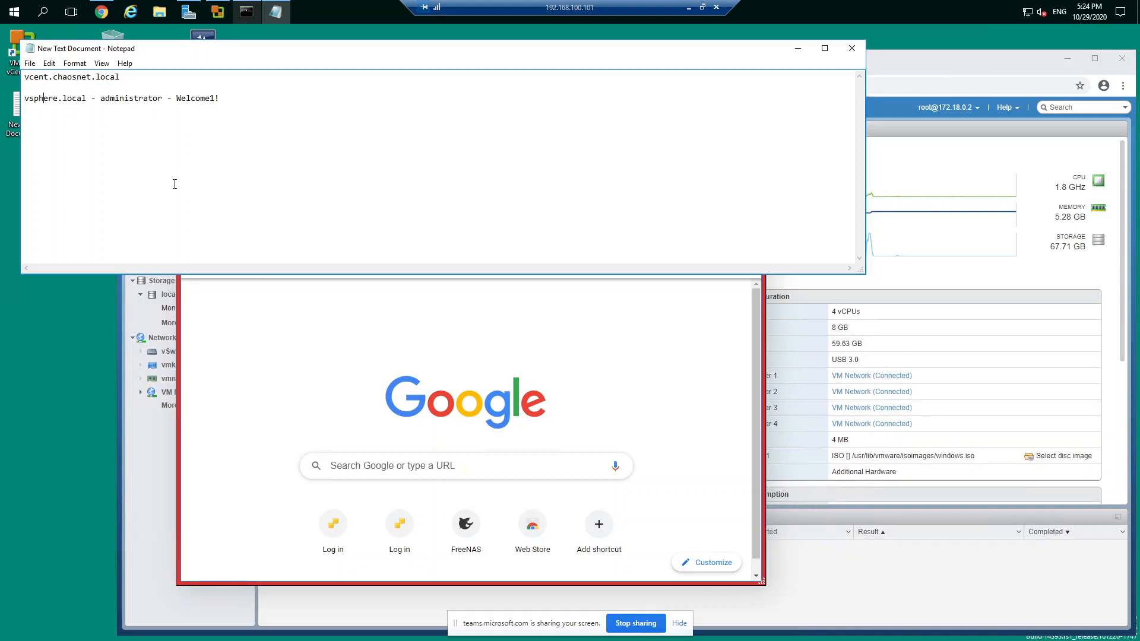
{"action": "left_click", "coordinate": [303, 332]}
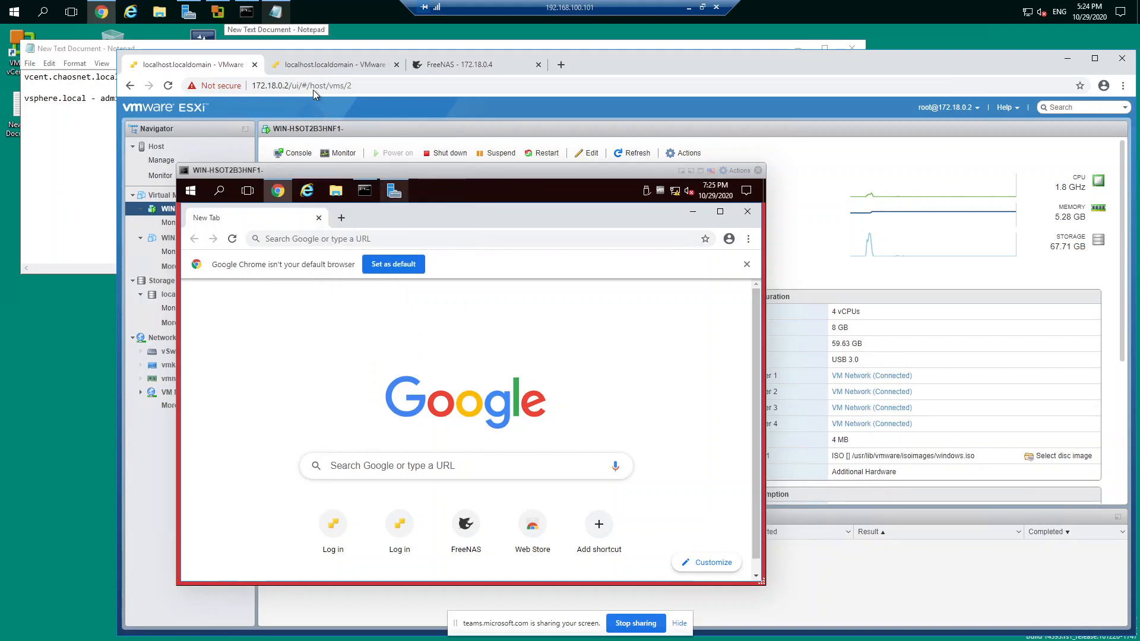
Step: In the test2 virtual machine console, minimize the open windows and start Internet Explorer with the recommended security, privacy, and compatibility settings
{"action": "left_click", "coordinate": [312, 66]}
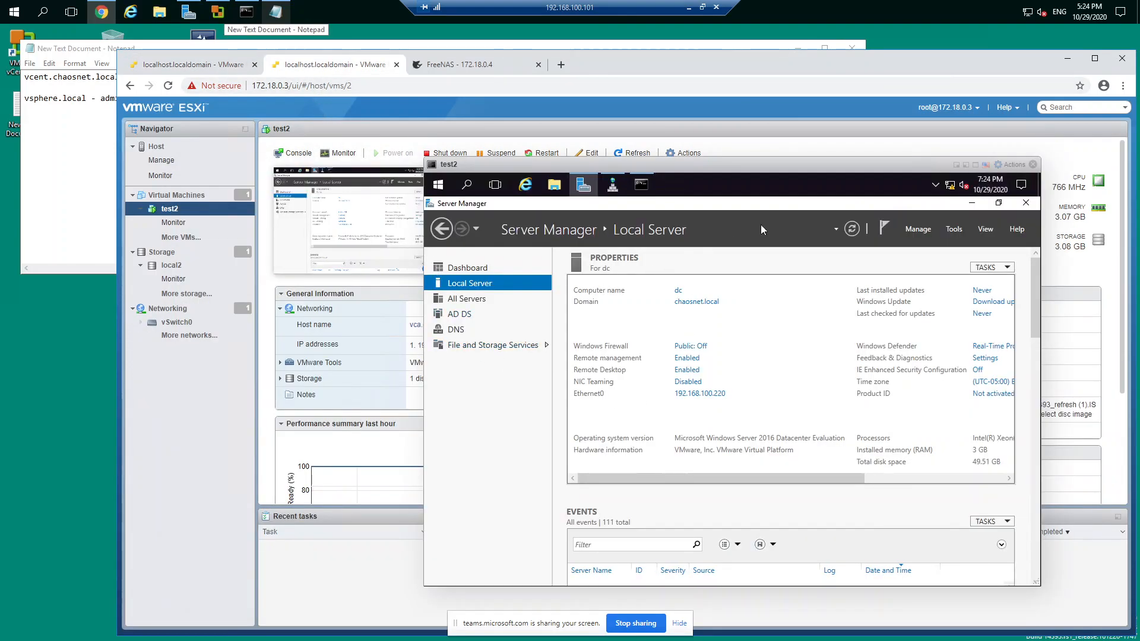
{"action": "left_click", "coordinate": [972, 202]}
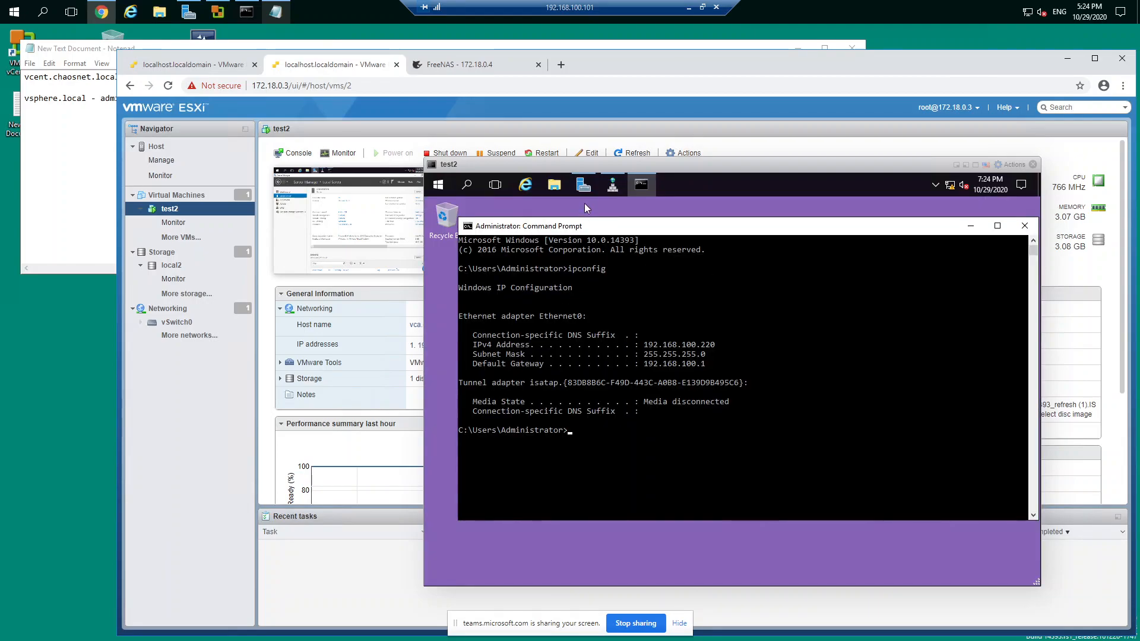
{"action": "left_click", "coordinate": [970, 226]}
{"action": "left_click", "coordinate": [525, 185]}
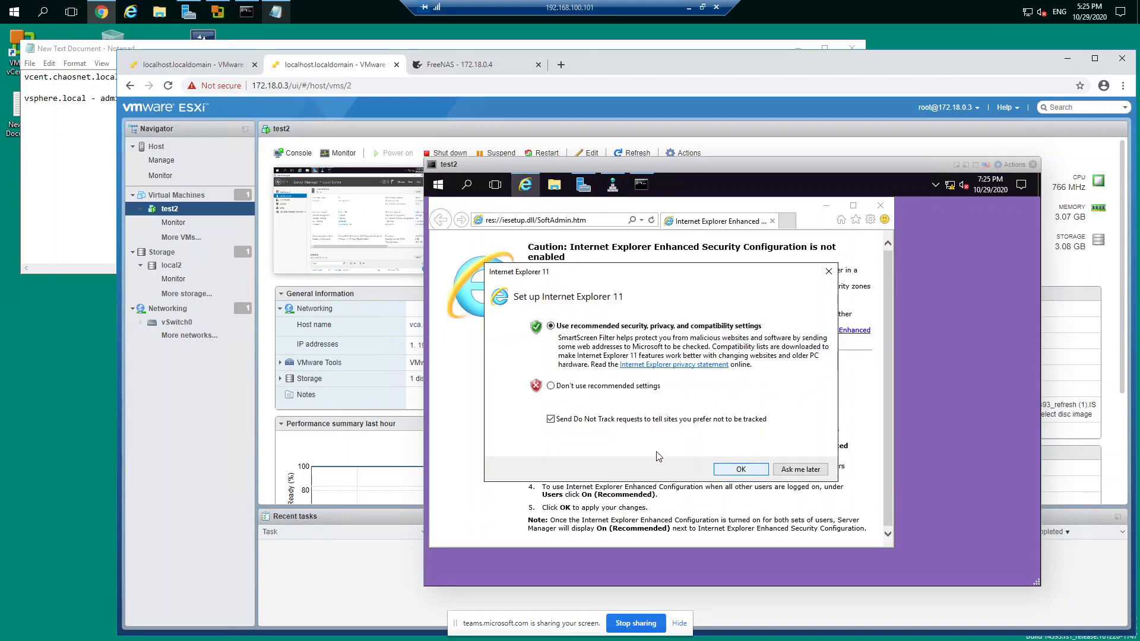
{"action": "left_click", "coordinate": [742, 470]}
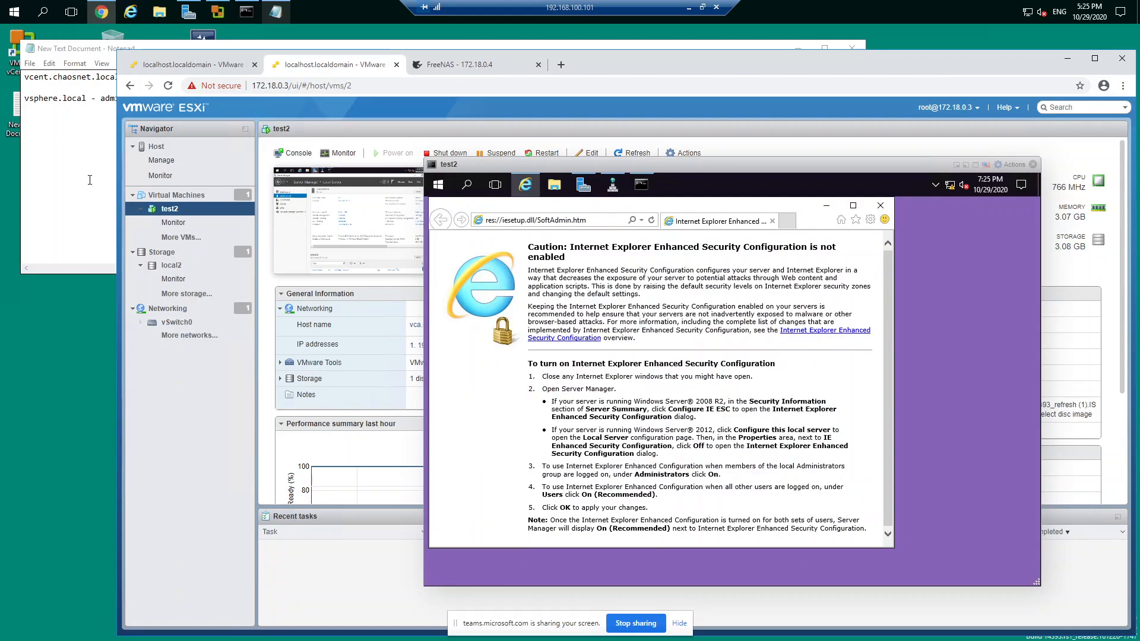
Step: Browse to vcent.chaosnet.local in the test2 machine's Internet Explorer
{"action": "left_click", "coordinate": [599, 222]}
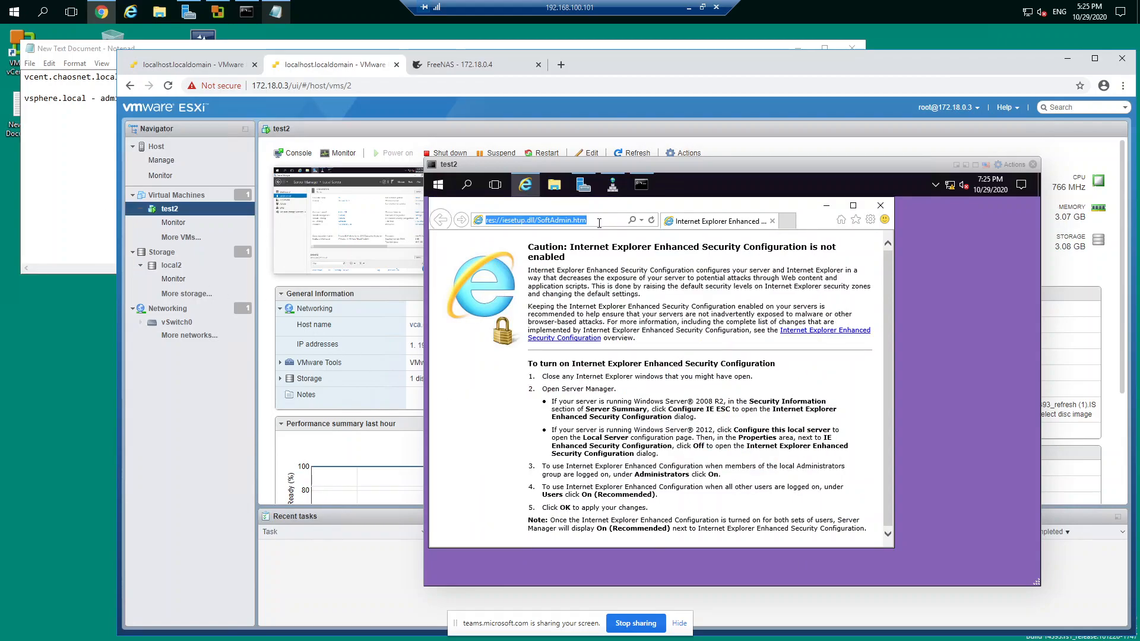
{"action": "type", "text": "vcent"}
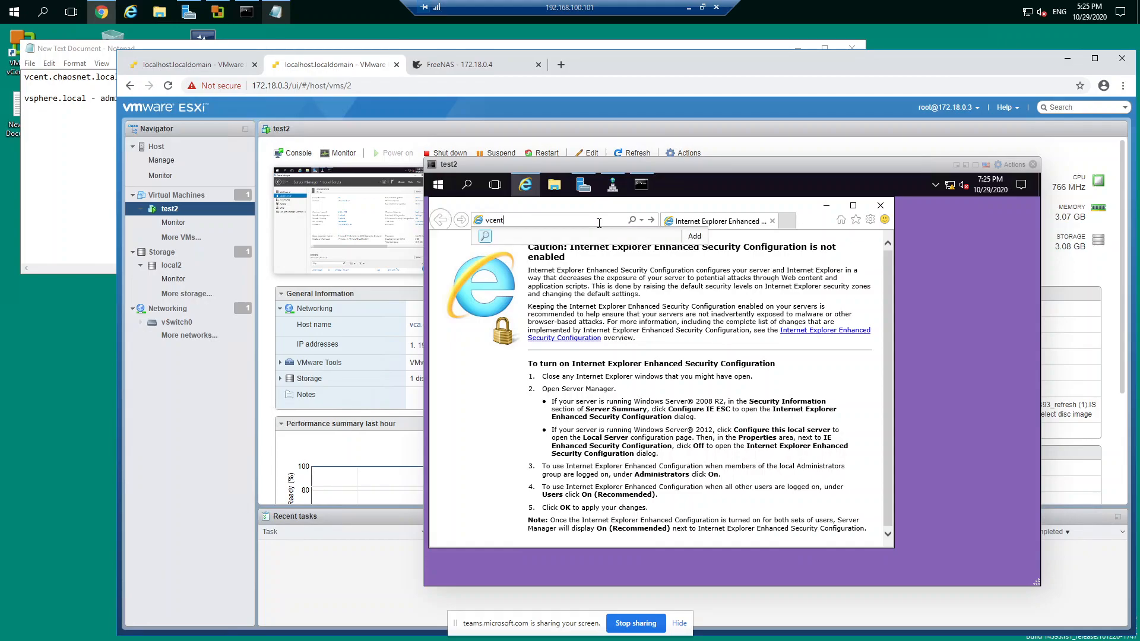
{"action": "type", "text": ".chaosnet.locak"}
{"action": "key", "text": "Return"}
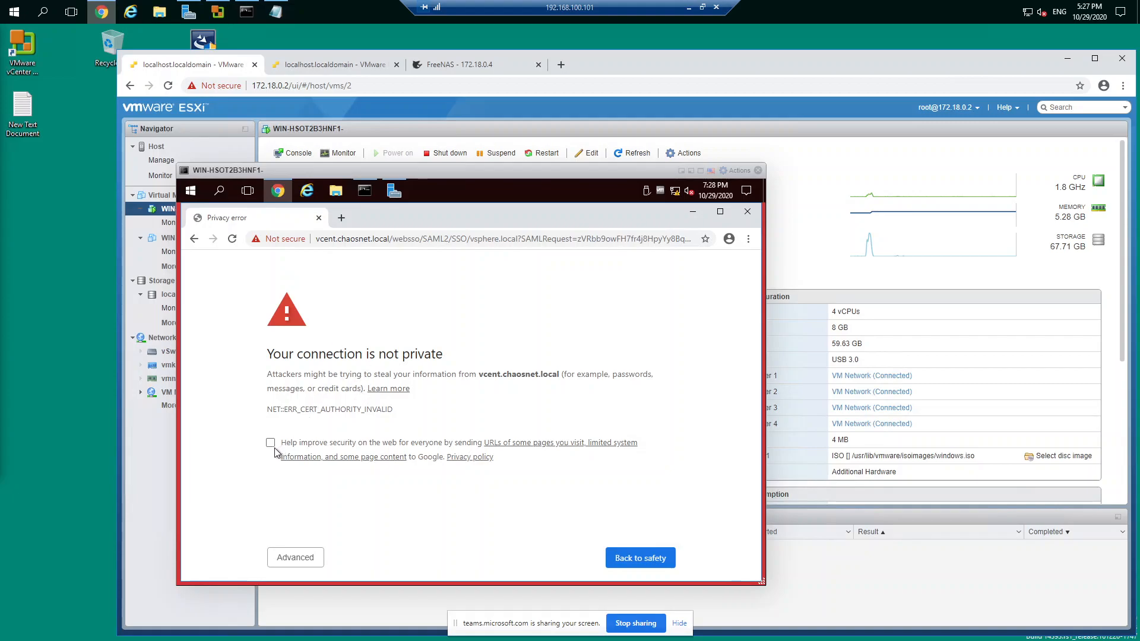
Step: Bypass the certificate warning for vcent.chaosnet.local and continue to the vSphere login page
{"action": "left_click", "coordinate": [294, 558]}
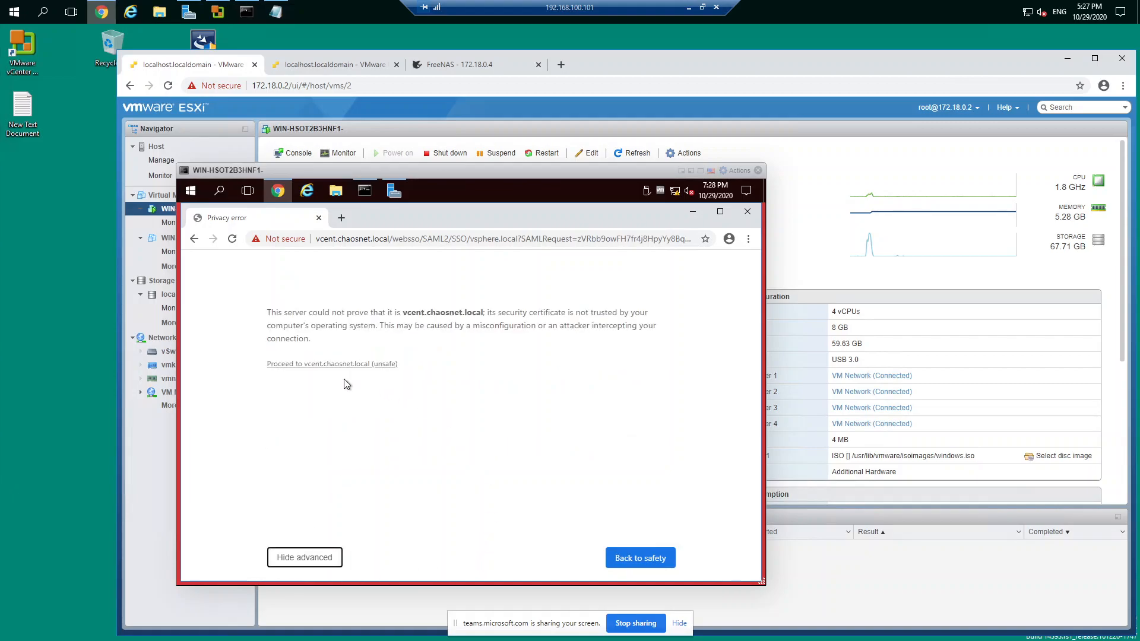
{"action": "left_click", "coordinate": [325, 364]}
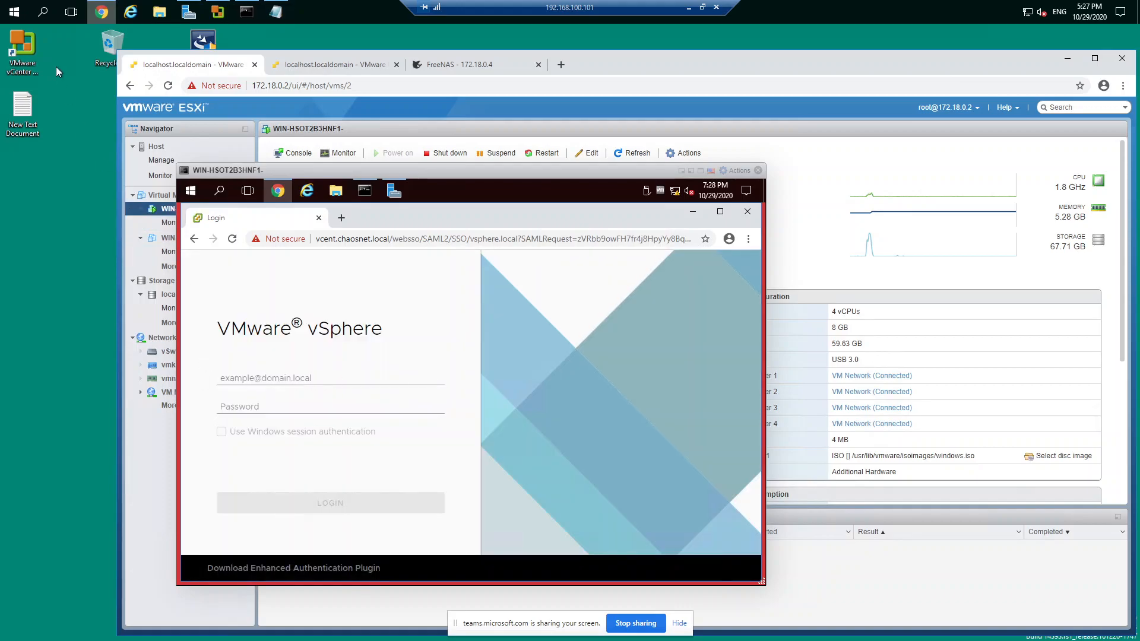
Step: Look up the login details in the text document, and enter the user name administrator and the account password on the vSphere login page
{"action": "mouse_move", "coordinate": [275, 12]}
{"action": "left_click", "coordinate": [260, 56]}
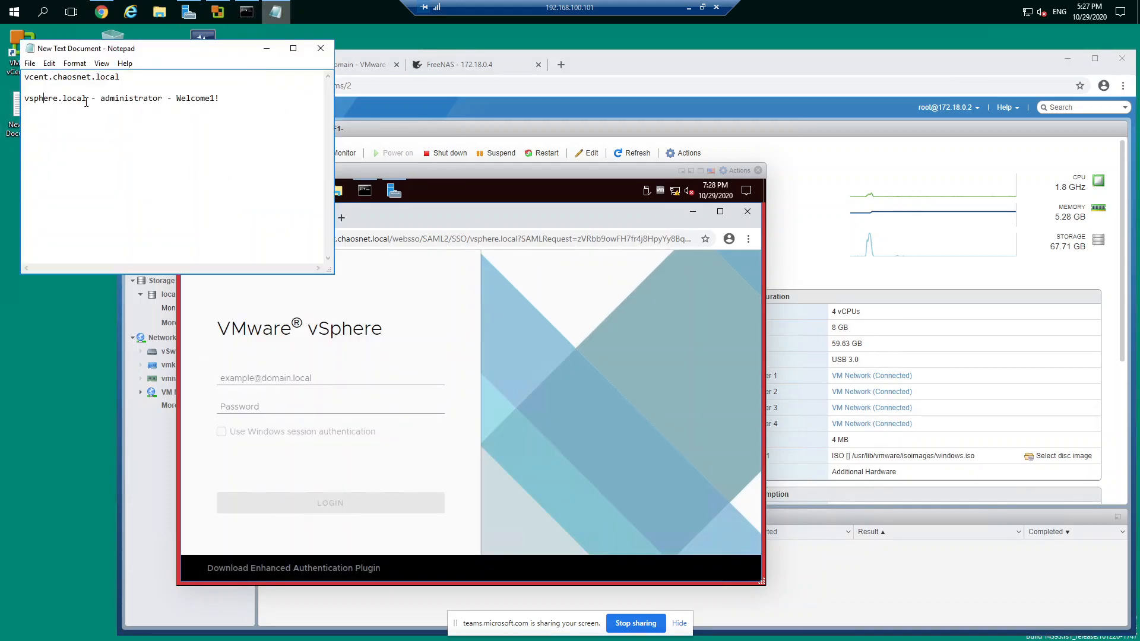
{"action": "left_click_drag", "start_coordinate": [106, 99], "coordinate": [148, 99]}
{"action": "left_click", "coordinate": [188, 100]}
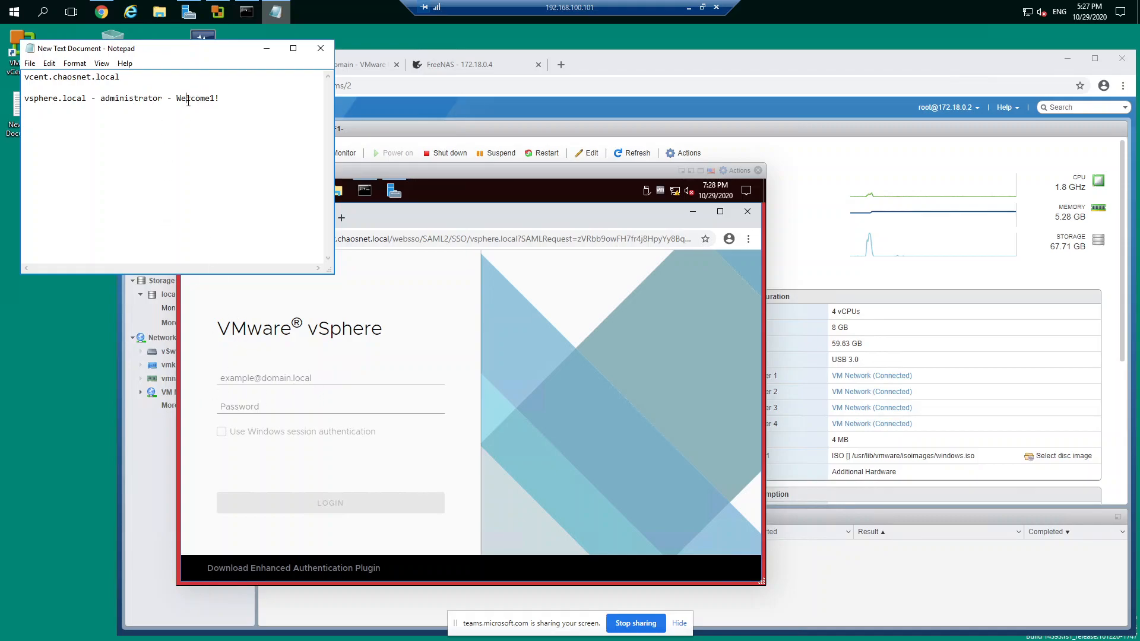
{"action": "left_click", "coordinate": [282, 360]}
{"action": "left_click", "coordinate": [270, 381]}
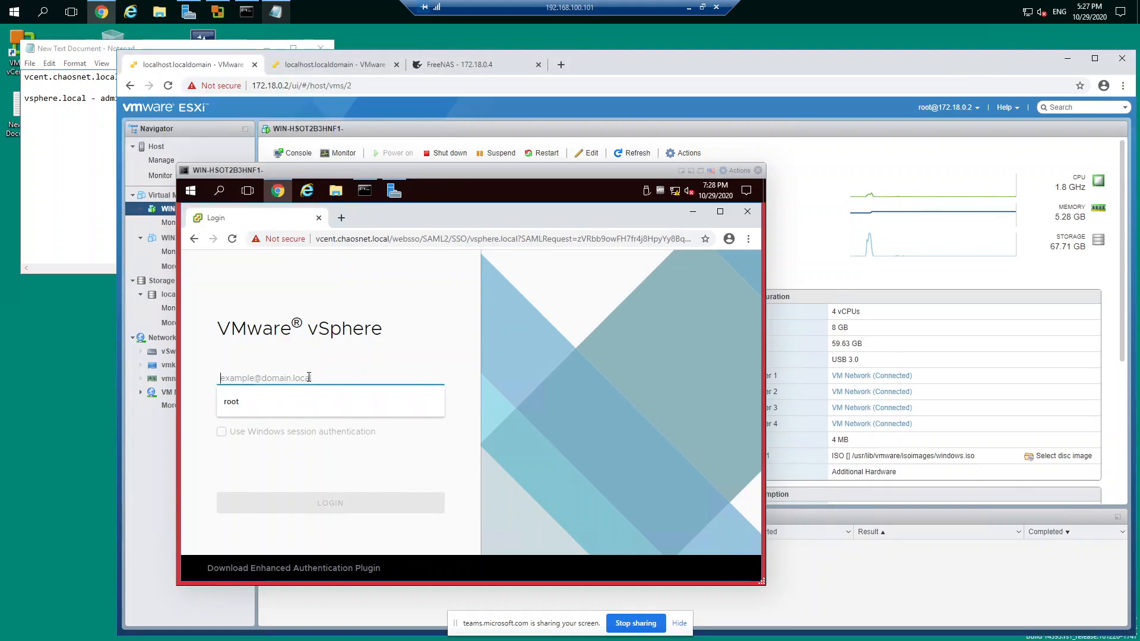
{"action": "type", "text": "a"}
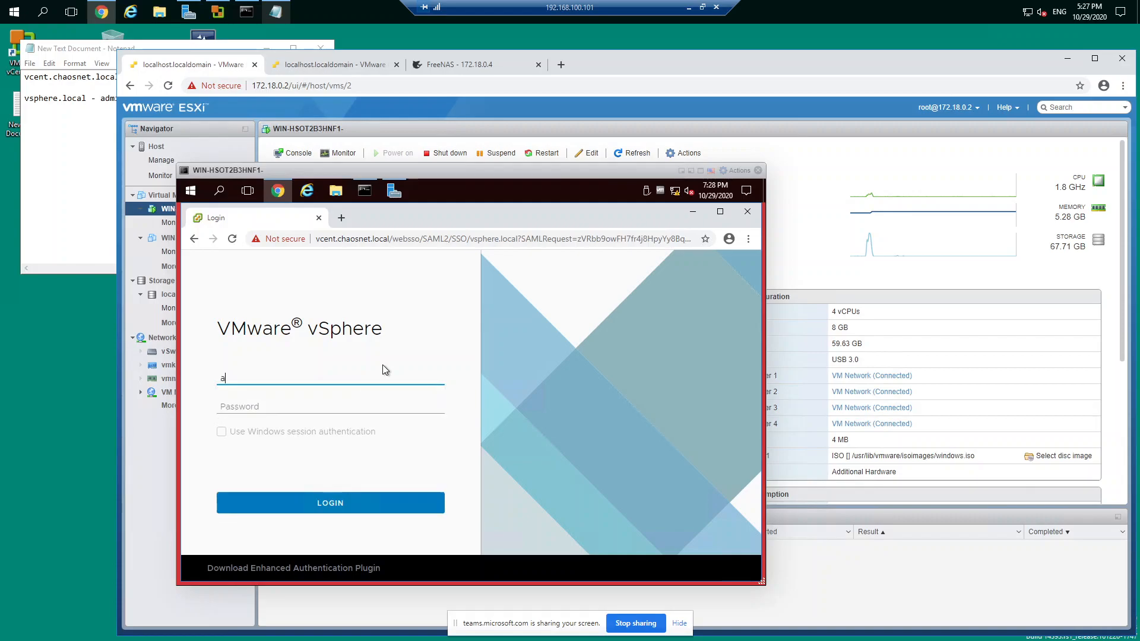
{"action": "type", "text": "dministrator"}
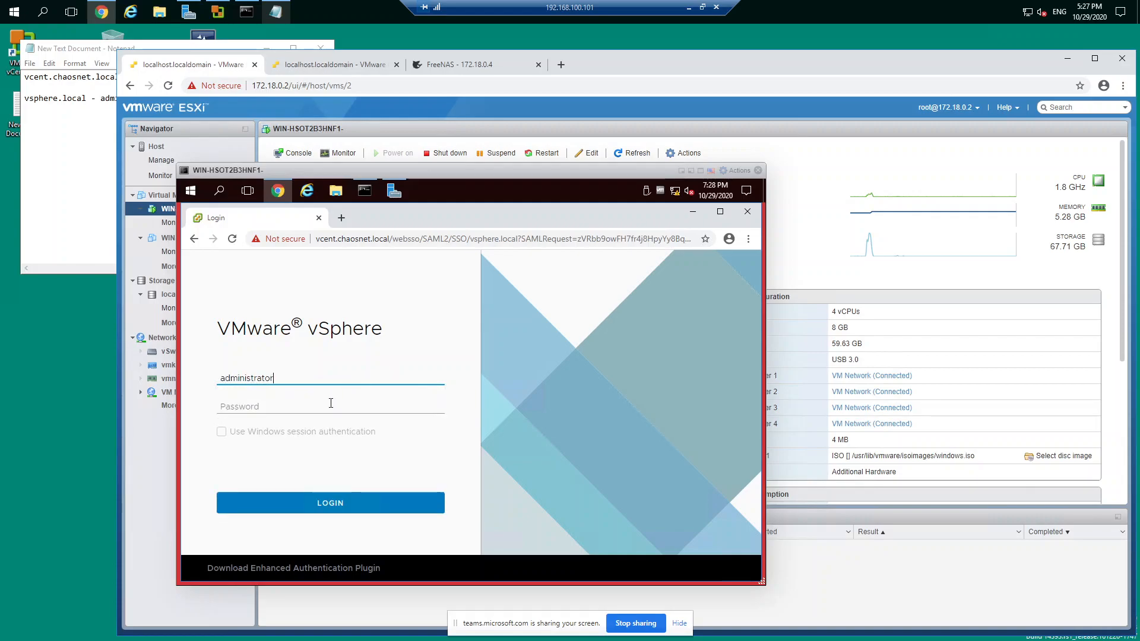
{"action": "left_click", "coordinate": [301, 408]}
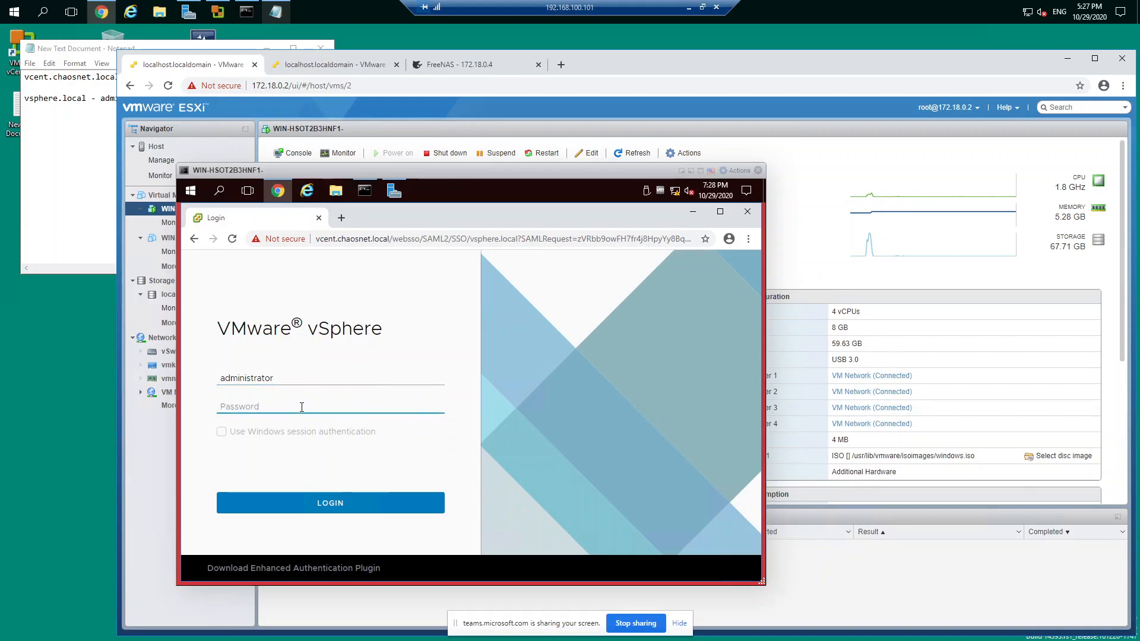
{"action": "type", "text": "••••••••"}
{"action": "left_click", "coordinate": [116, 112]}
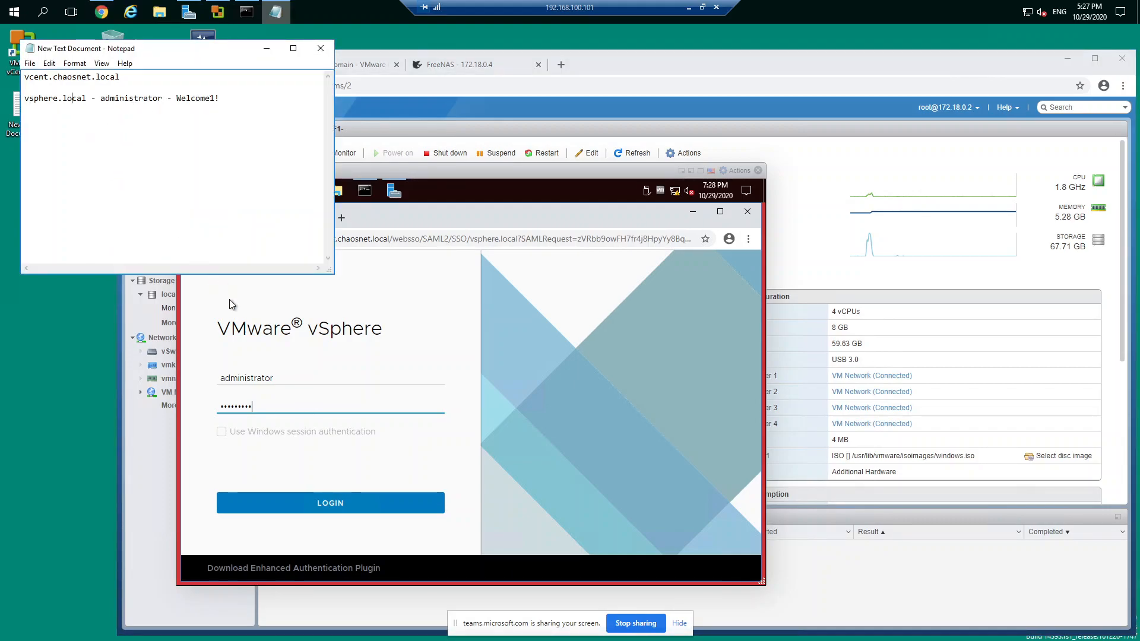
{"action": "left_click", "coordinate": [285, 378]}
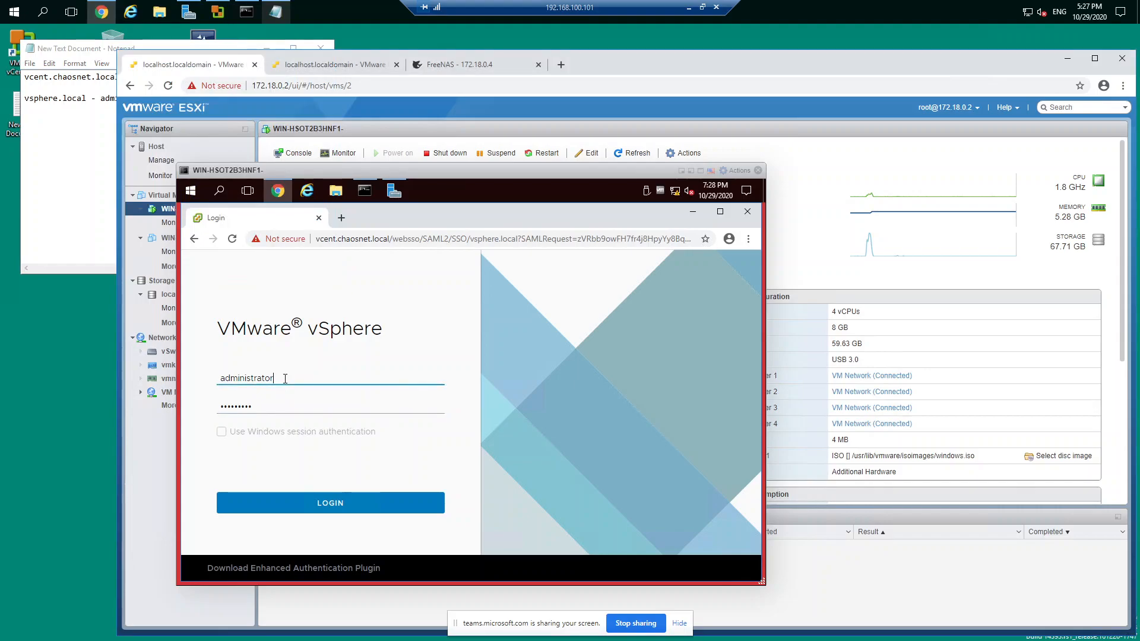
{"action": "type", "text": "@cs"}
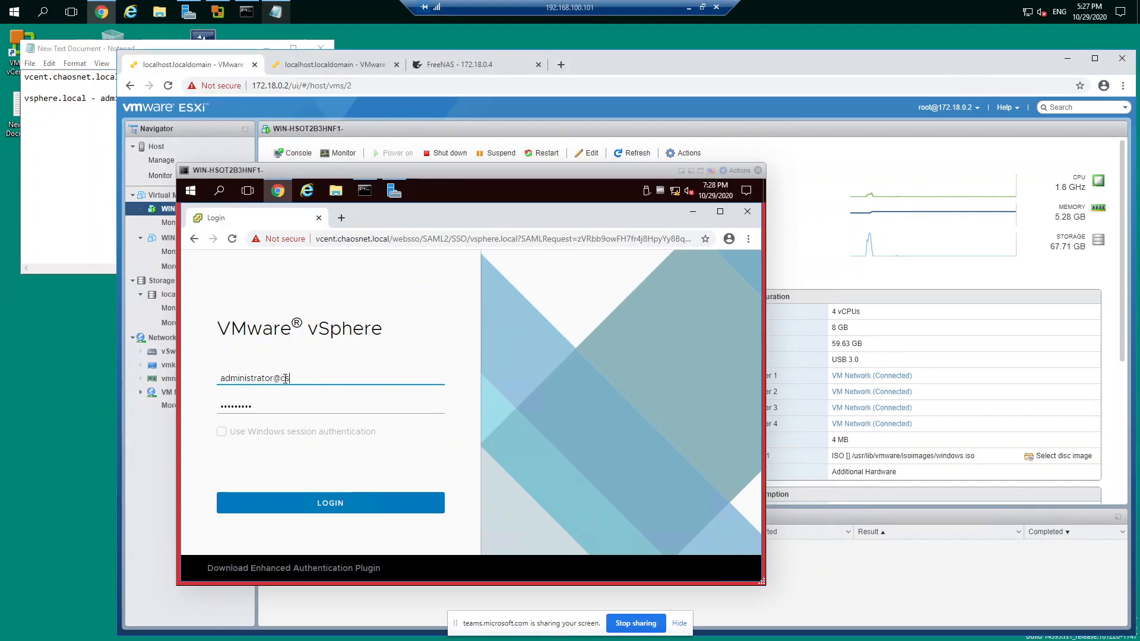
{"action": "type", "text": "vsphere.local"}
Step: Move the administrator name, followed by @, in front of vsphere.local in the text document's login line and save the file
{"action": "left_click", "coordinate": [89, 101]}
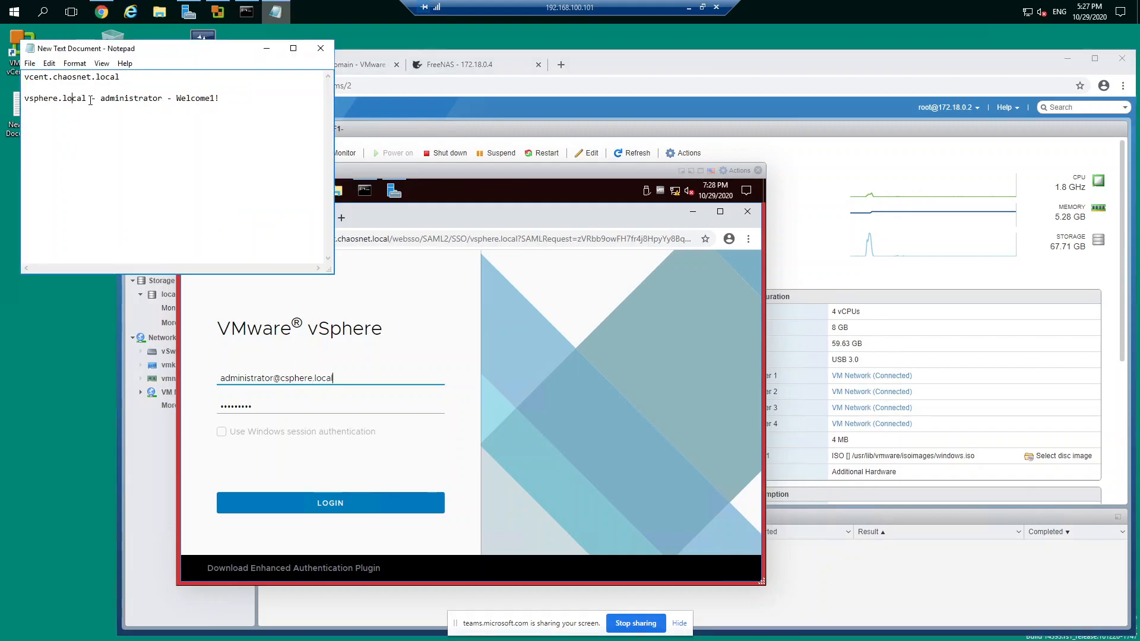
{"action": "left_click_drag", "start_coordinate": [100, 98], "coordinate": [162, 99]}
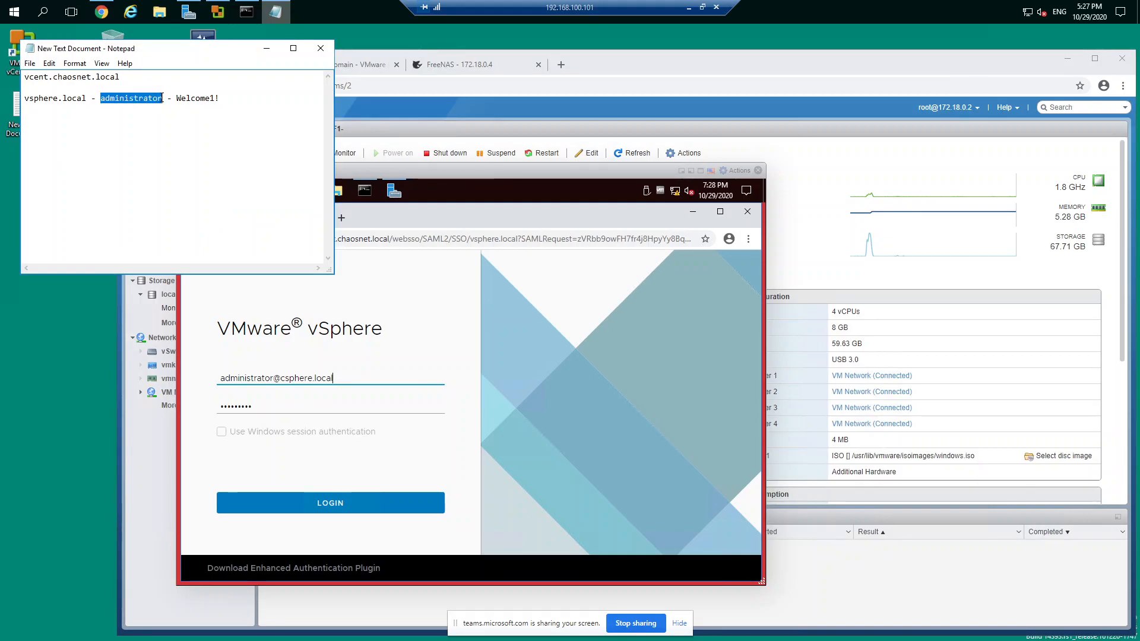
{"action": "key", "text": "ctrl+x"}
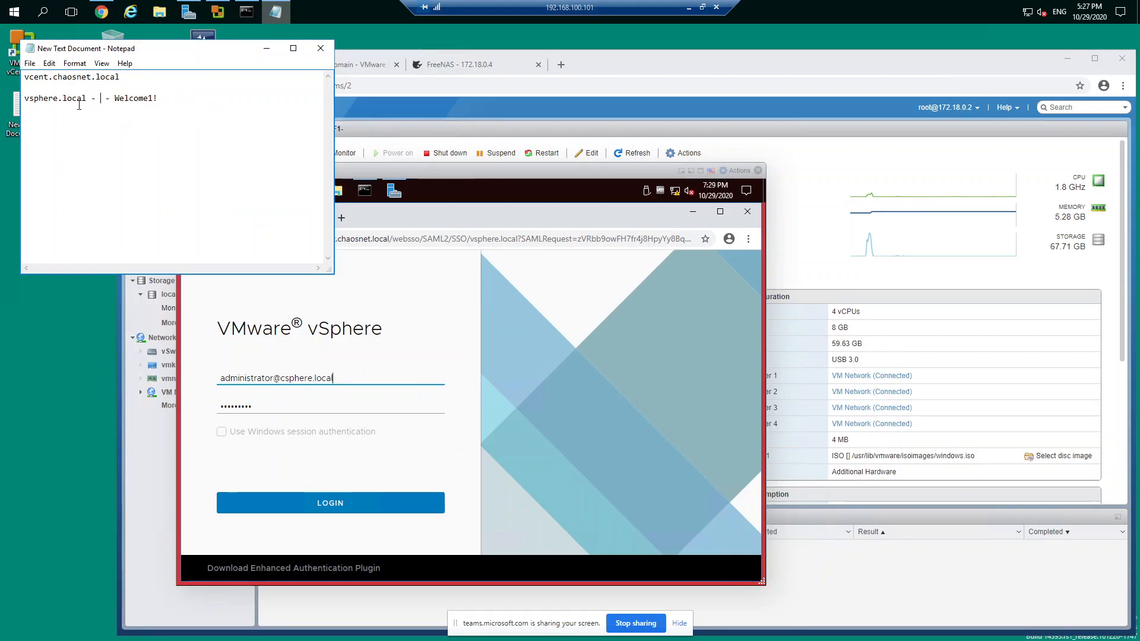
{"action": "key", "text": "BackSpace"}
{"action": "key", "text": "BackSpace"}
{"action": "key", "text": "BackSpace"}
{"action": "key", "text": "BackSpace"}
{"action": "type", "text": "l  "}
{"action": "type", "text": "administrator@"}
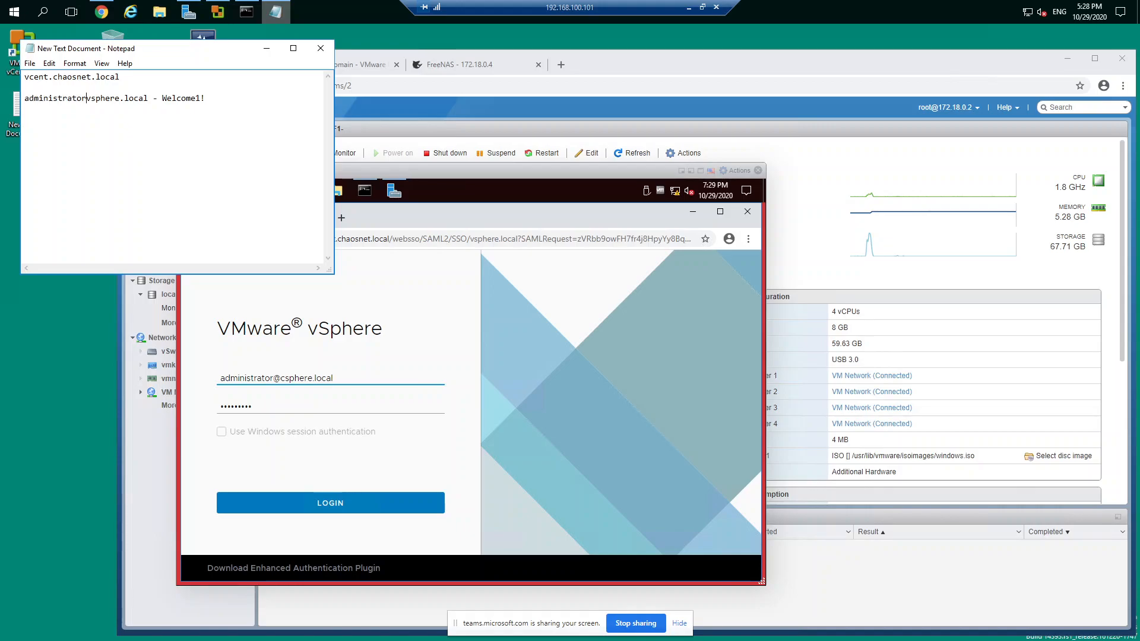
{"action": "left_click", "coordinate": [31, 62]}
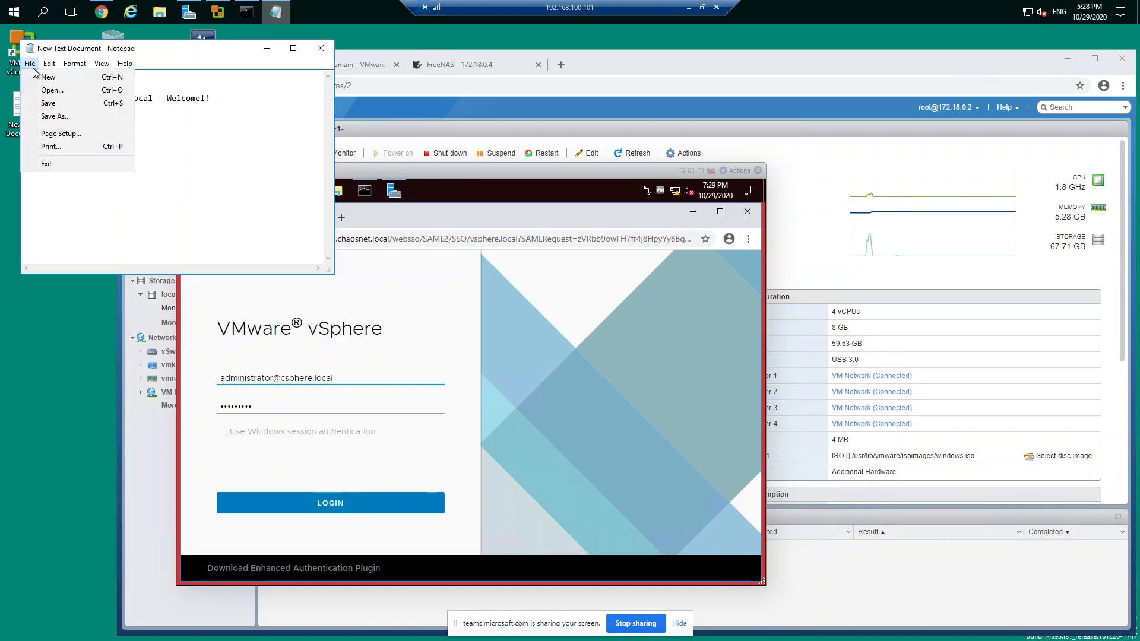
{"action": "left_click", "coordinate": [47, 104]}
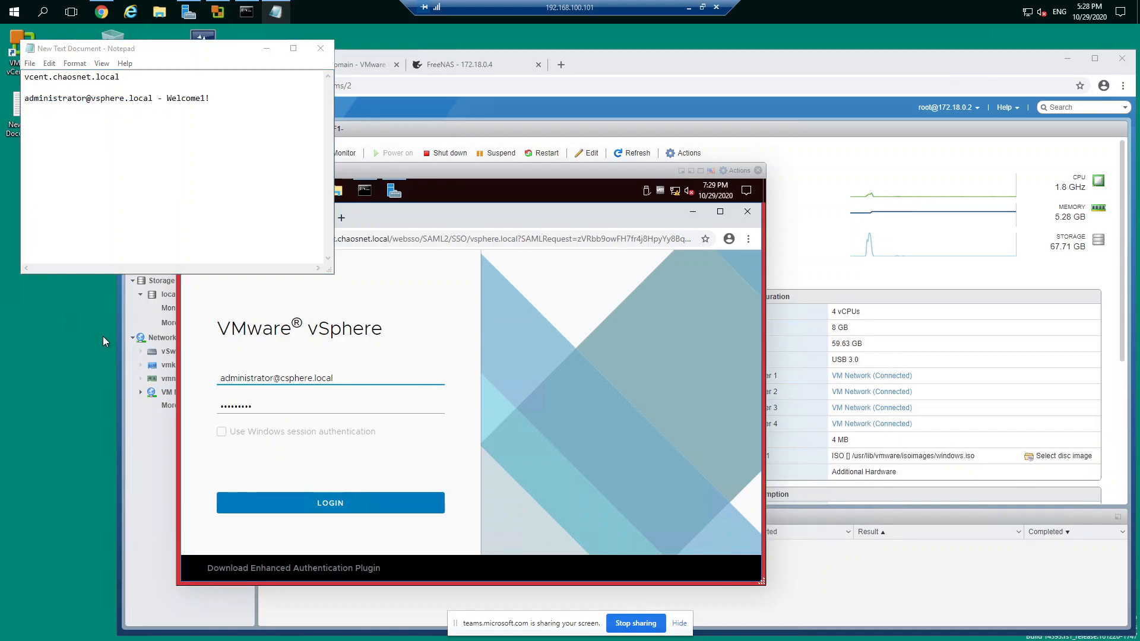
Step: Correct the domain in the vSphere login user name to vsphere.local and log in
{"action": "left_click", "coordinate": [308, 502]}
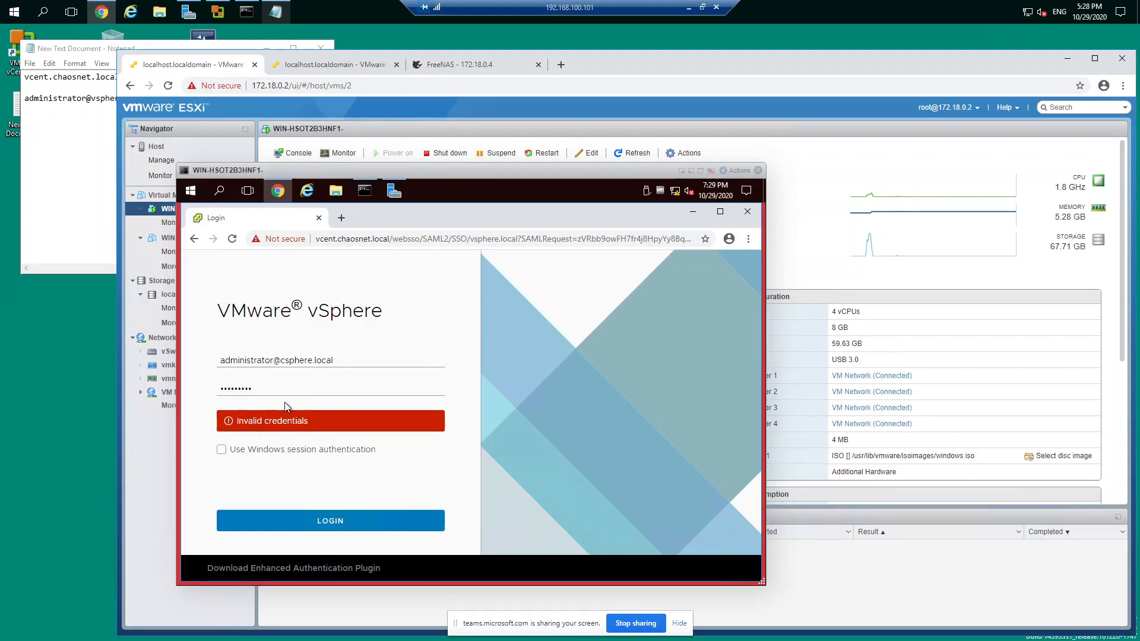
{"action": "left_click", "coordinate": [284, 360]}
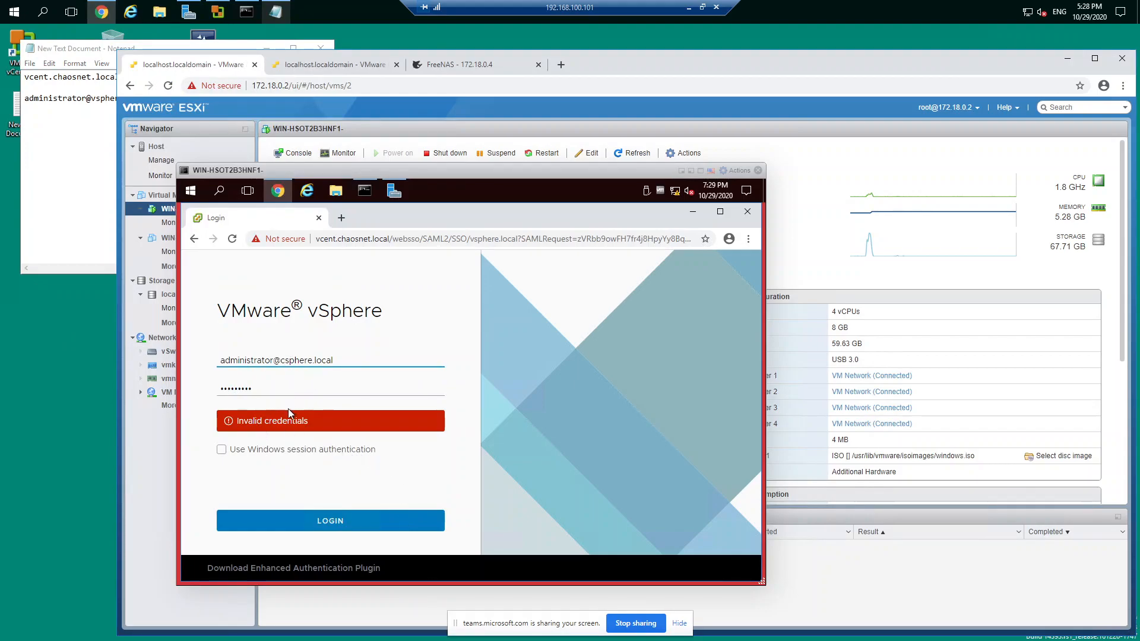
{"action": "key", "text": "BackSpace"}
{"action": "type", "text": "v"}
{"action": "left_click", "coordinate": [310, 521]}
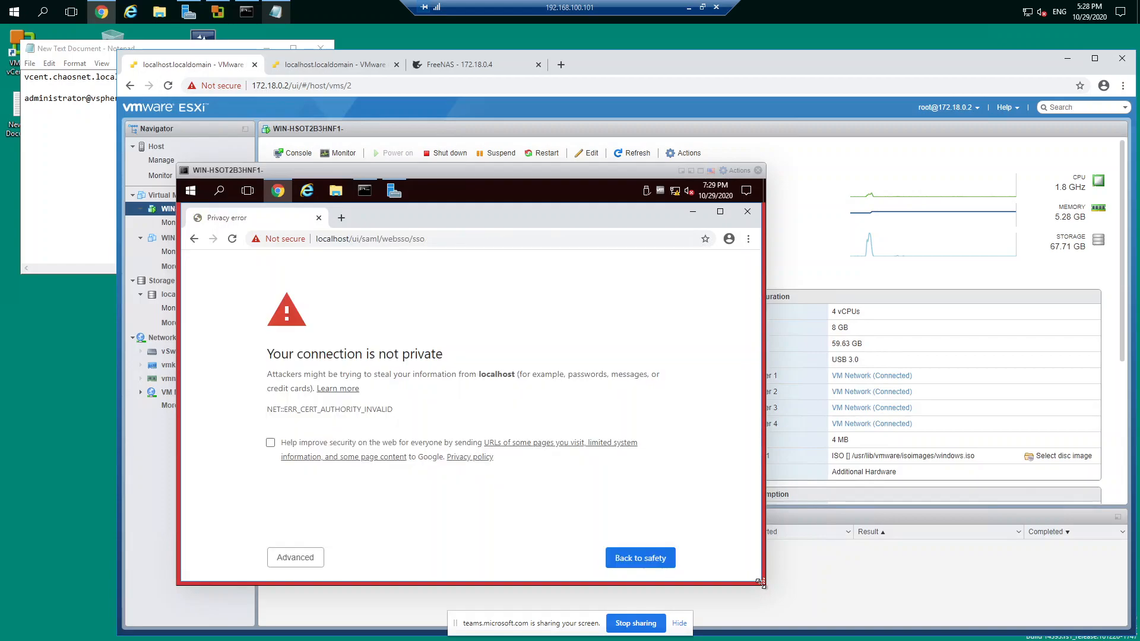
Step: Widen and scale the VM console, bypass the certificate warning for localhost, and confirm the form resubmission
{"action": "left_click_drag", "start_coordinate": [761, 582], "coordinate": [858, 585]}
{"action": "left_click", "coordinate": [344, 559]}
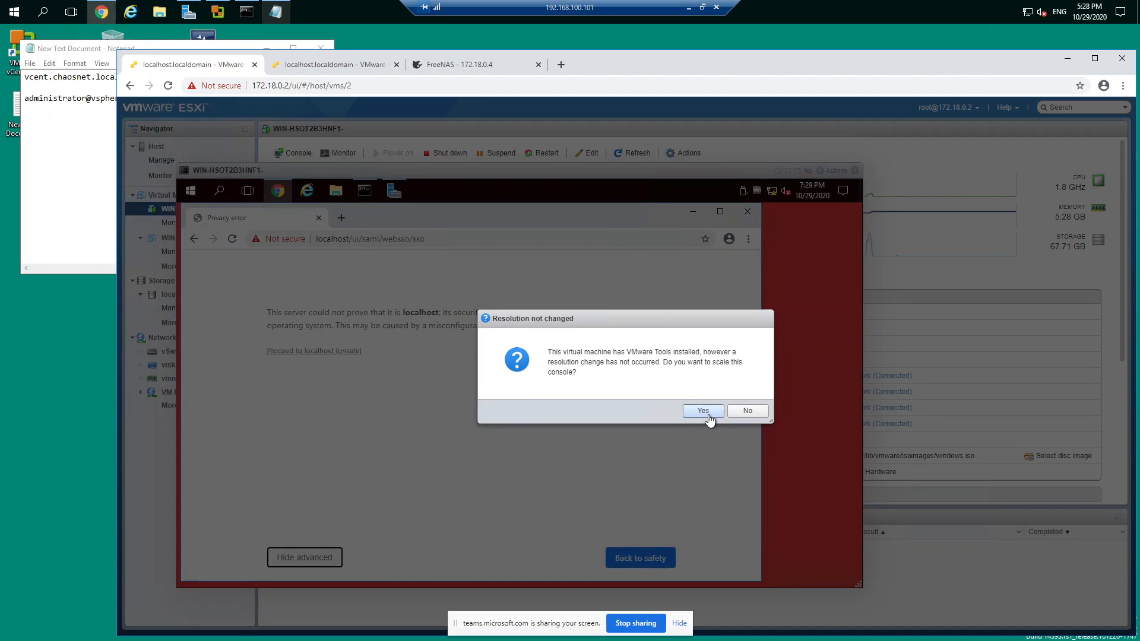
{"action": "left_click", "coordinate": [703, 411]}
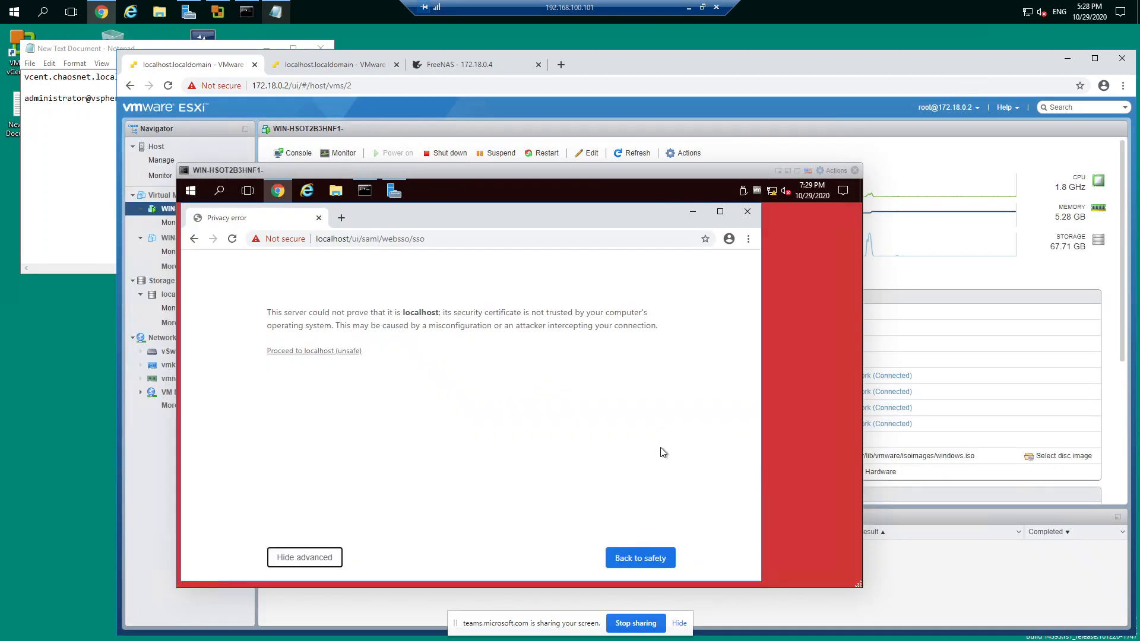
{"action": "left_click", "coordinate": [331, 351]}
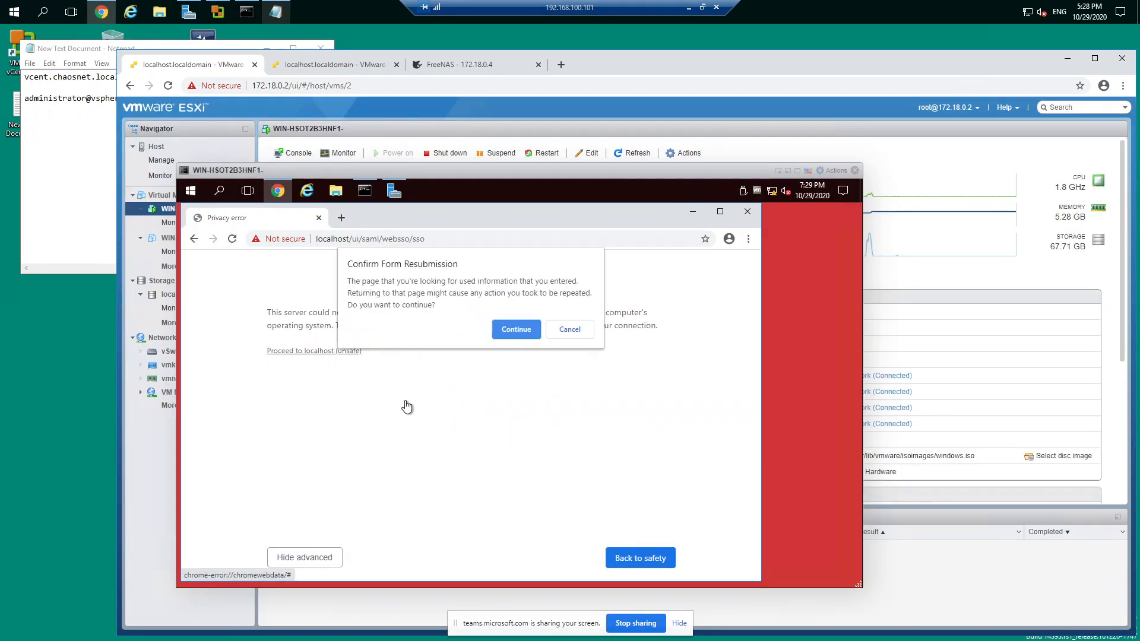
{"action": "left_click", "coordinate": [513, 329]}
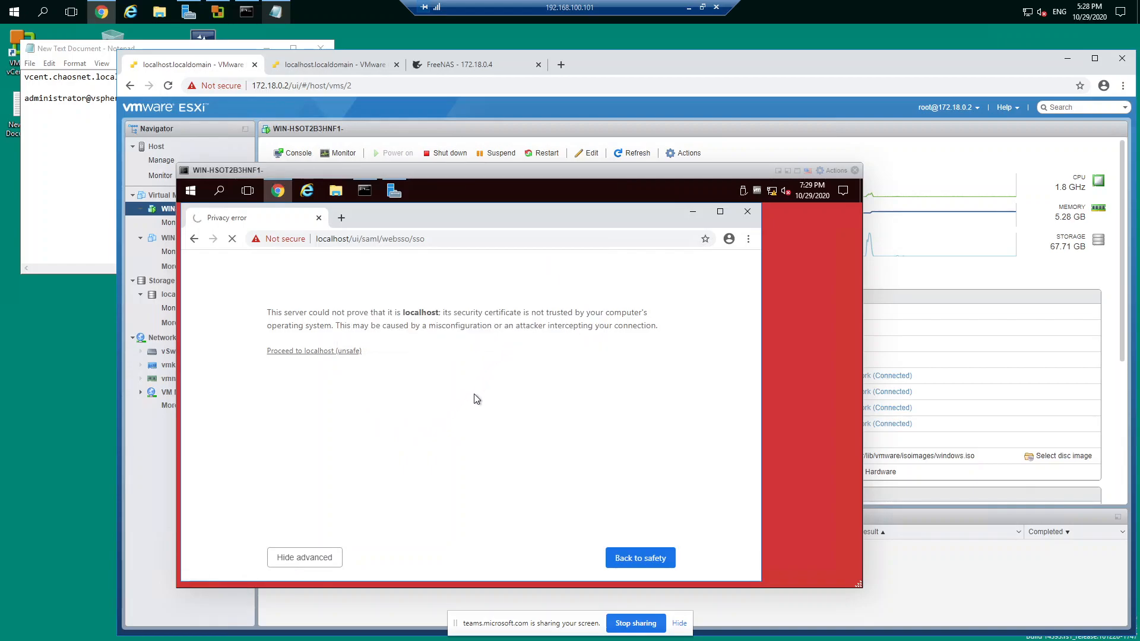
Step: Maximize the browser inside the VM, and reposition and enlarge the VM console window
{"action": "left_click", "coordinate": [720, 214]}
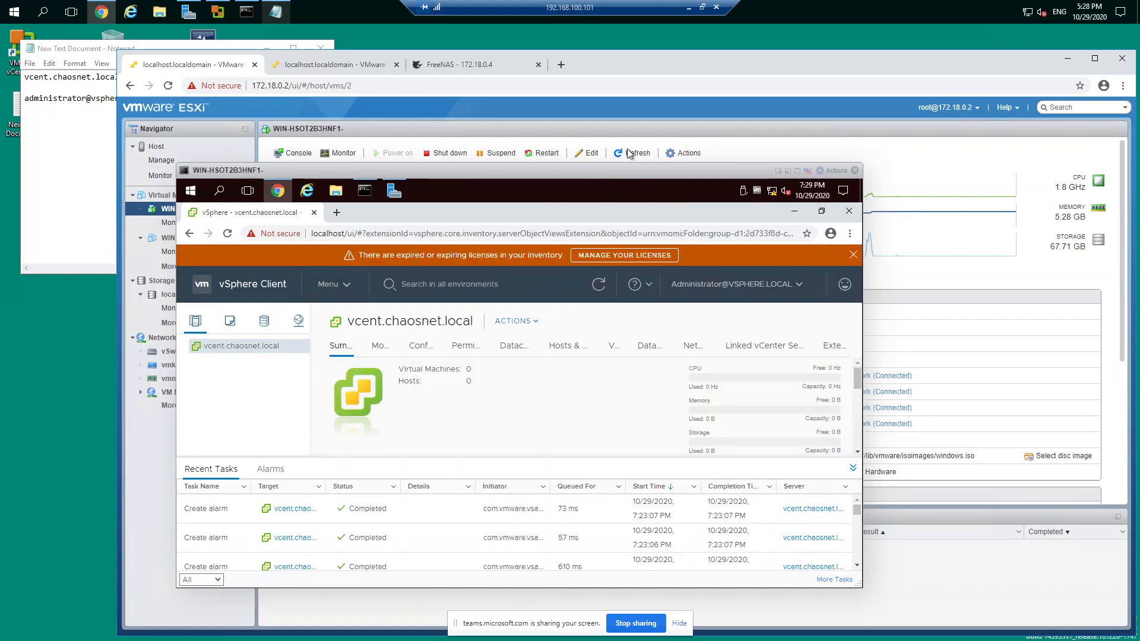
{"action": "left_click_drag", "start_coordinate": [582, 174], "coordinate": [639, 132]}
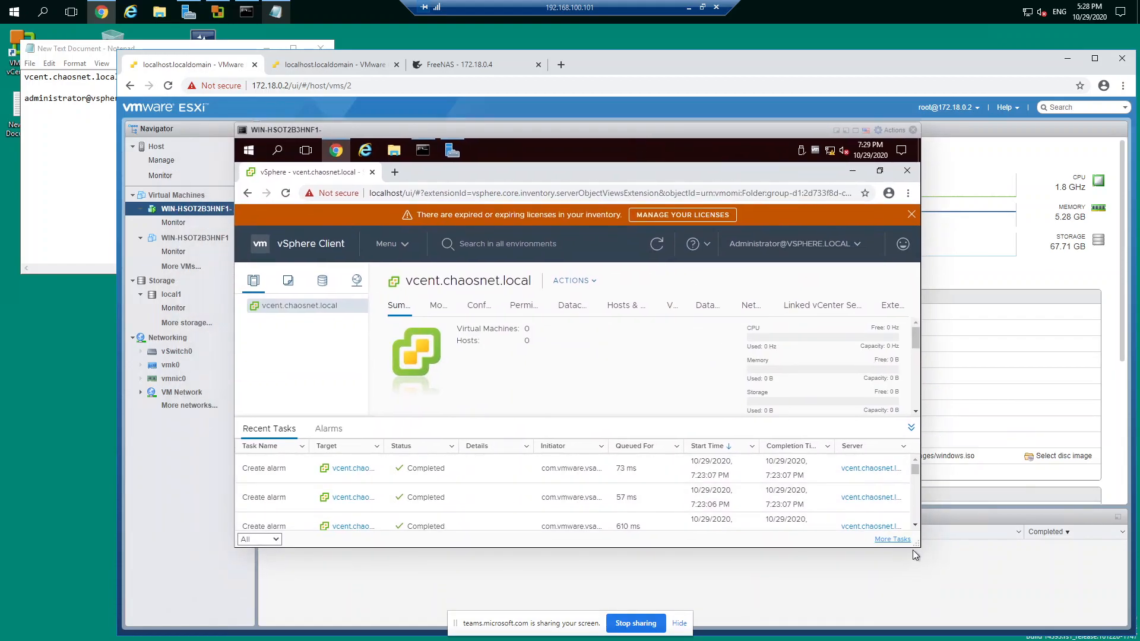
{"action": "left_click_drag", "start_coordinate": [915, 546], "coordinate": [1034, 615]}
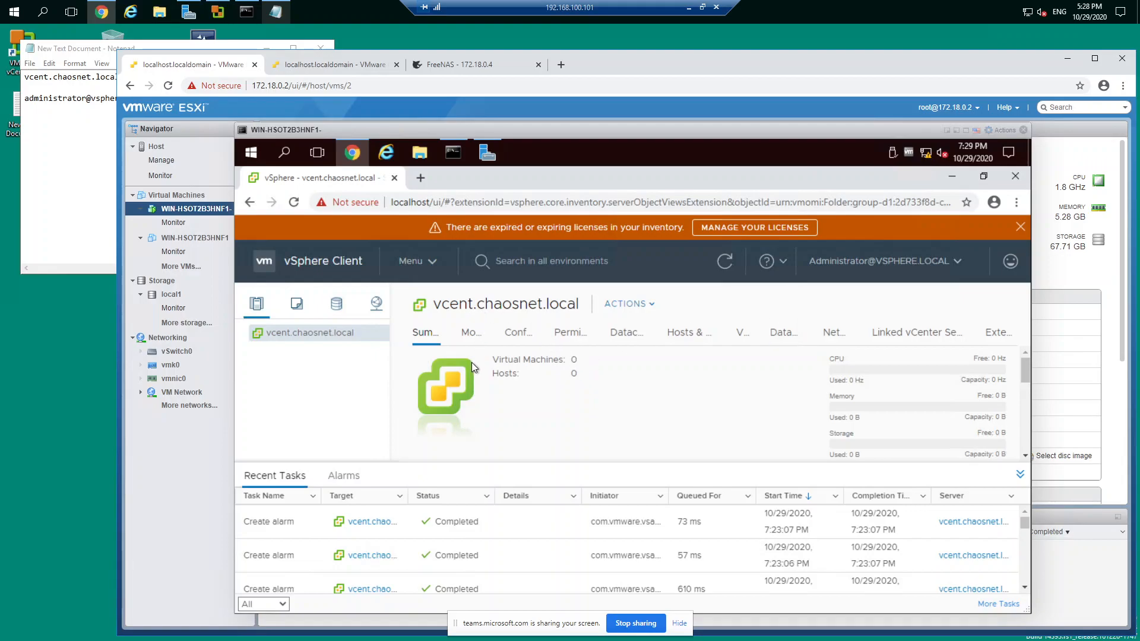
Step: Zoom out the vSphere Client page and dismiss the banner about expired or expiring licenses
{"action": "scroll", "coordinate": [471, 365], "scroll_direction": "down", "scroll_amount": 5}
{"action": "scroll", "coordinate": [470, 371], "scroll_direction": "up", "scroll_amount": 5}
{"action": "right_click", "coordinate": [297, 376]}
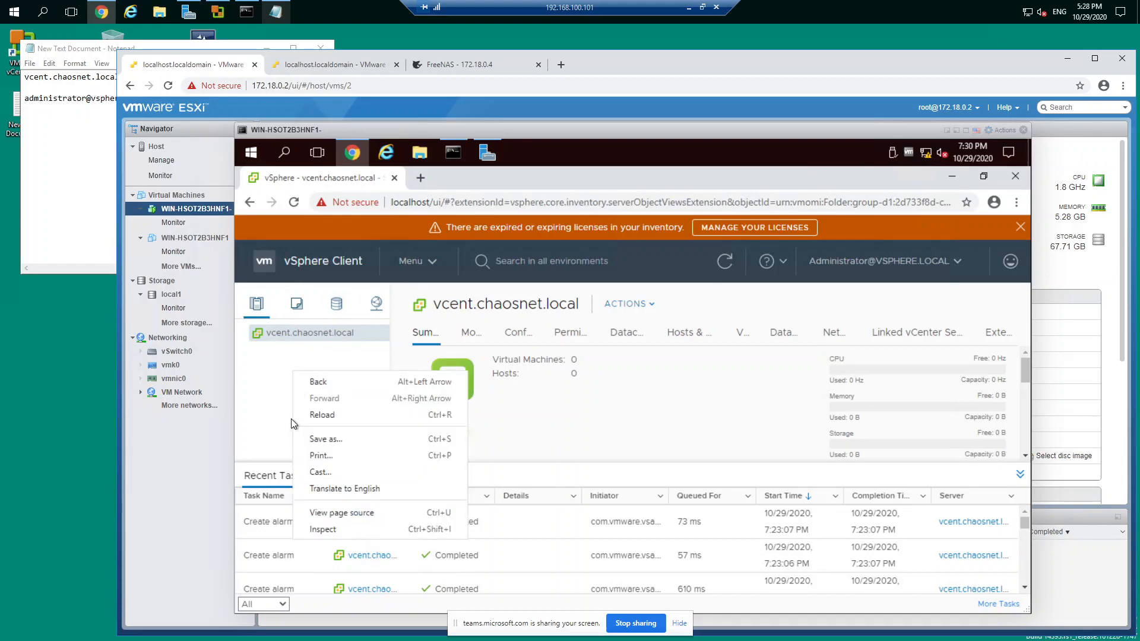
{"action": "left_click", "coordinate": [284, 358]}
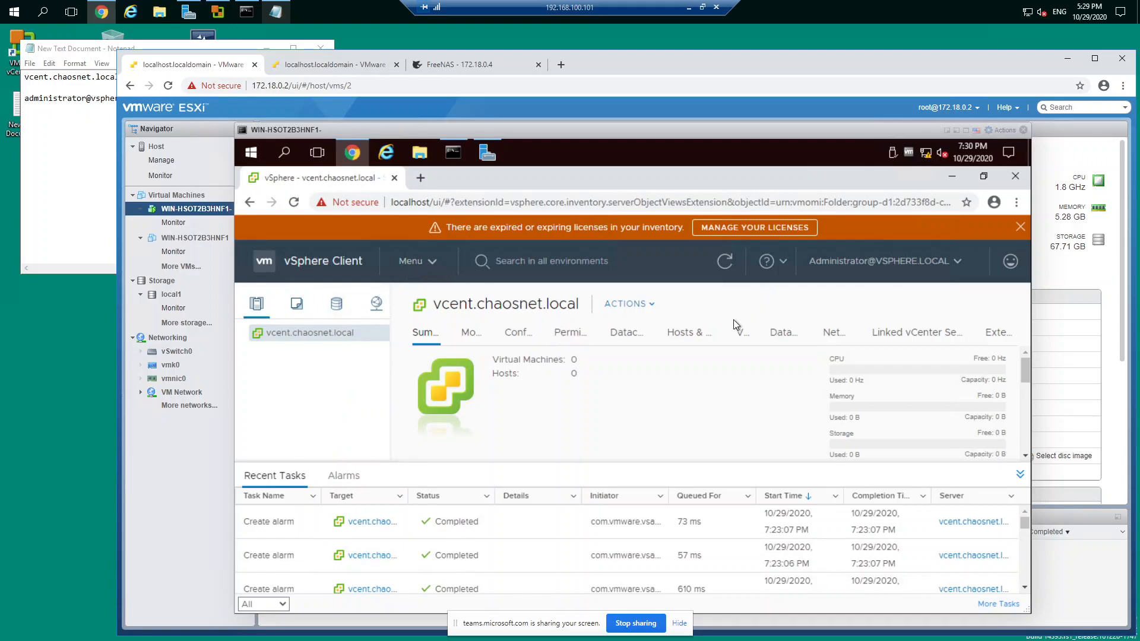
{"action": "scroll", "coordinate": [640, 356], "scroll_direction": "down", "scroll_amount": 2, "text": "ctrl"}
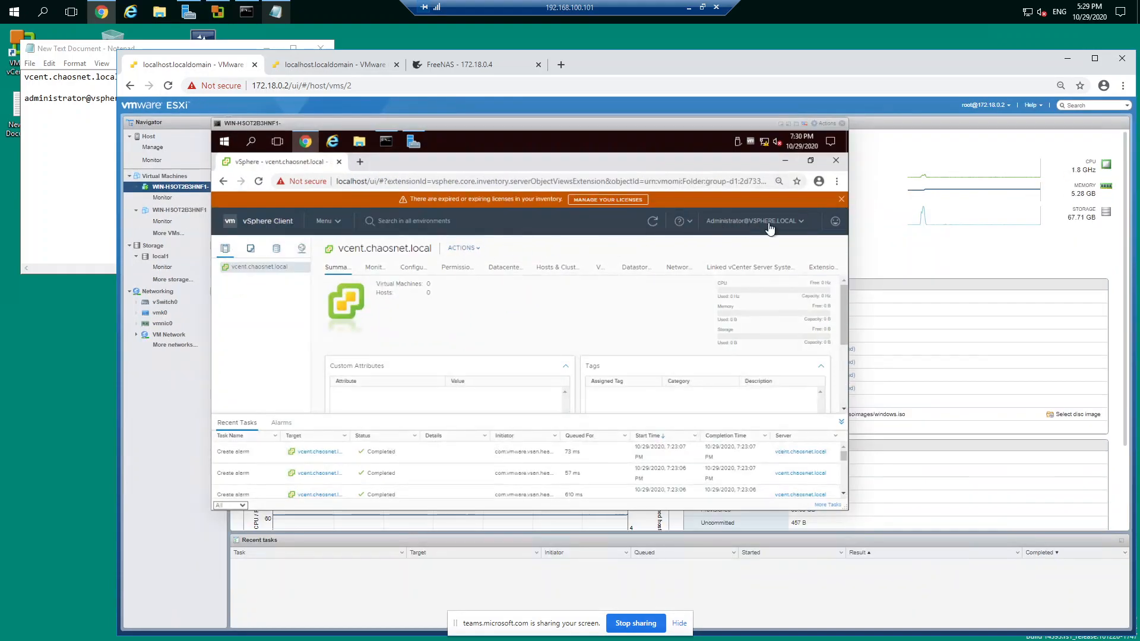
{"action": "left_click", "coordinate": [841, 199]}
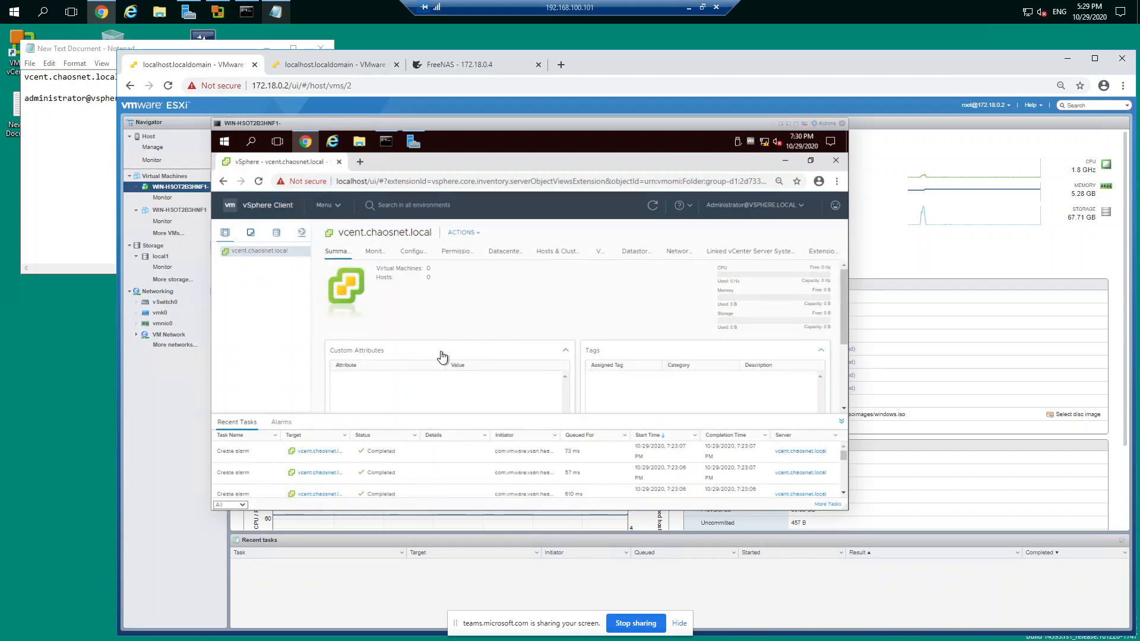
Step: Create a new datacenter named 305 under vcent.chaosnet.local
{"action": "right_click", "coordinate": [258, 250]}
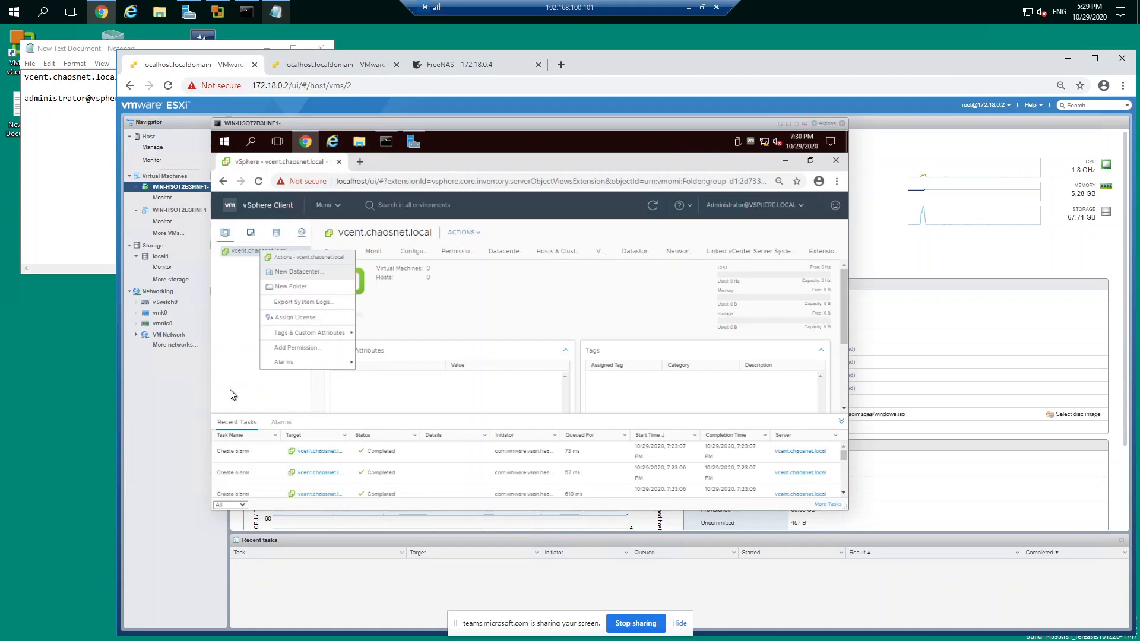
{"action": "key", "text": "BackSpace"}
{"action": "key", "text": "BackSpace"}
{"action": "key", "text": "BackSpace"}
{"action": "key", "text": "BackSpace"}
{"action": "key", "text": "BackSpace"}
{"action": "key", "text": "BackSpace"}
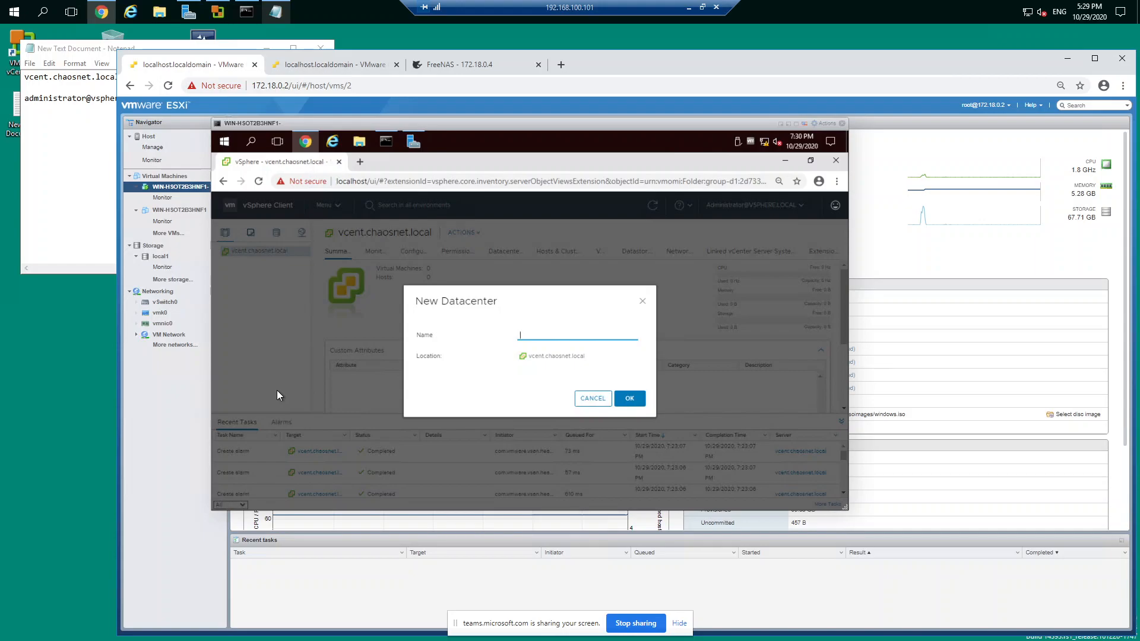
{"action": "type", "text": "305"}
{"action": "left_click", "coordinate": [629, 398]}
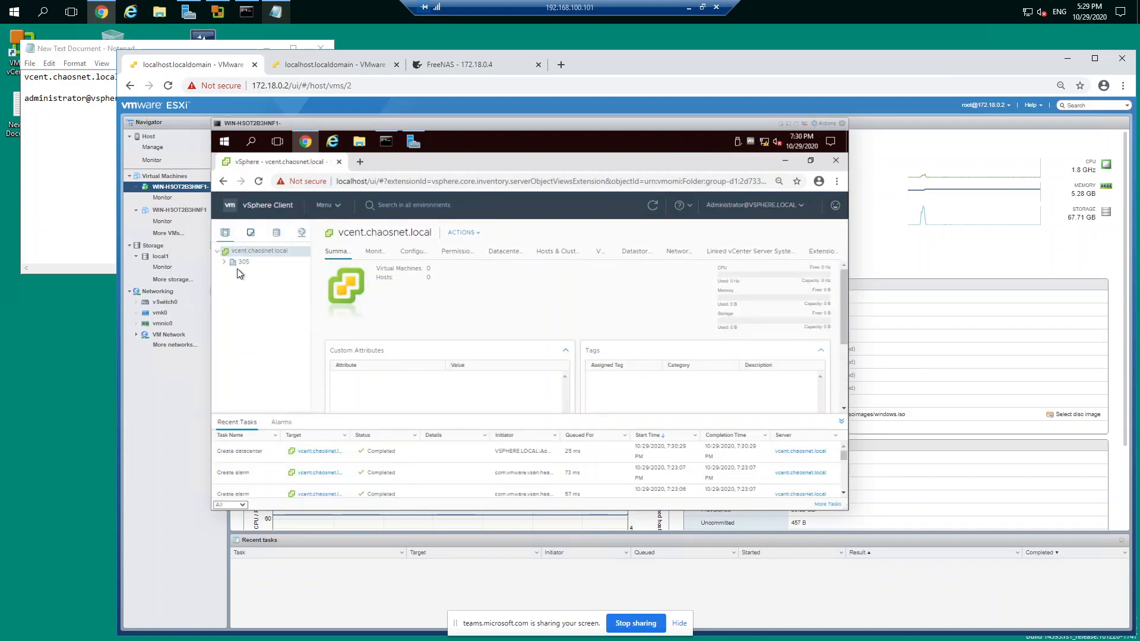
Step: Start adding a host to datacenter 305, entering its IP address in the 172.18.0 range, and continue to the connection settings
{"action": "left_click", "coordinate": [225, 262]}
{"action": "right_click", "coordinate": [241, 263]}
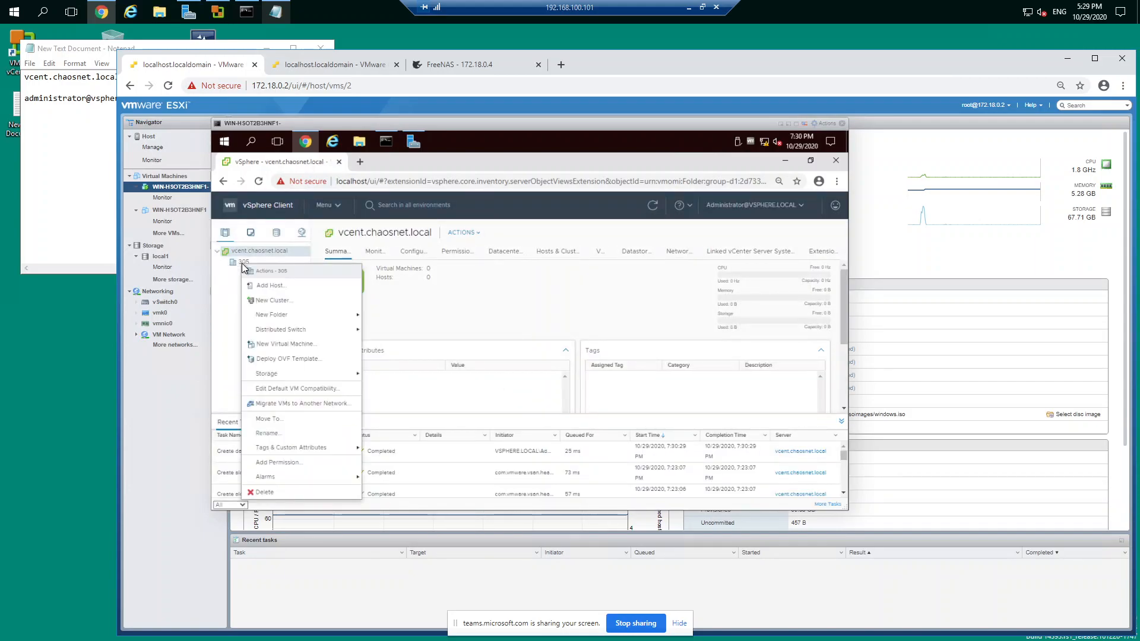
{"action": "left_click", "coordinate": [268, 287]}
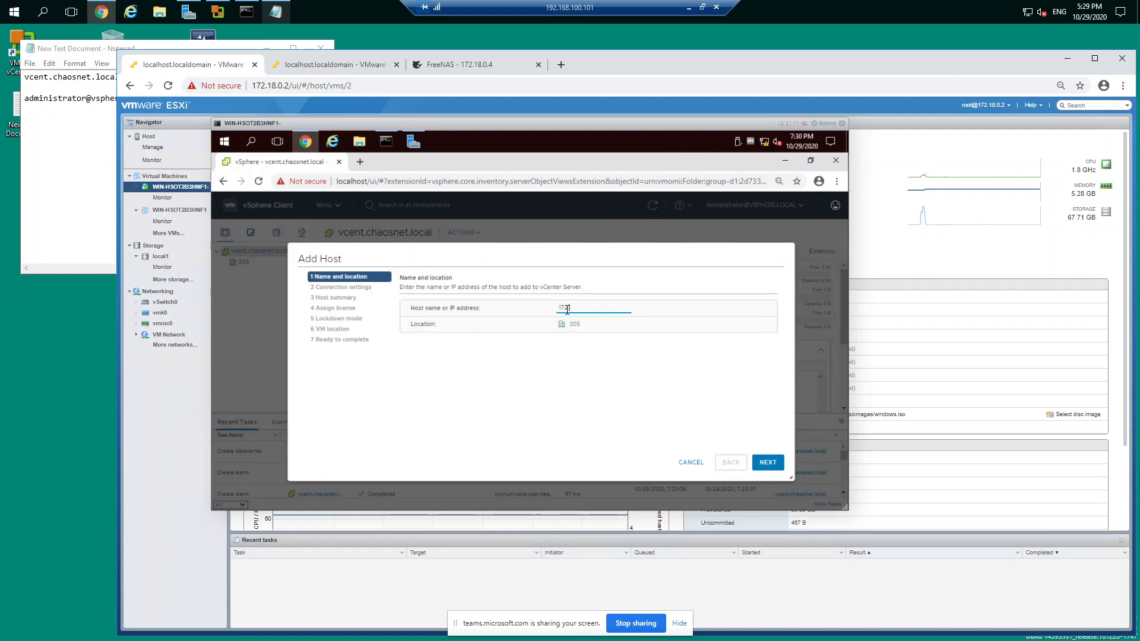
{"action": "type", "text": "2.18.0.2"}
{"action": "left_click", "coordinate": [767, 462]}
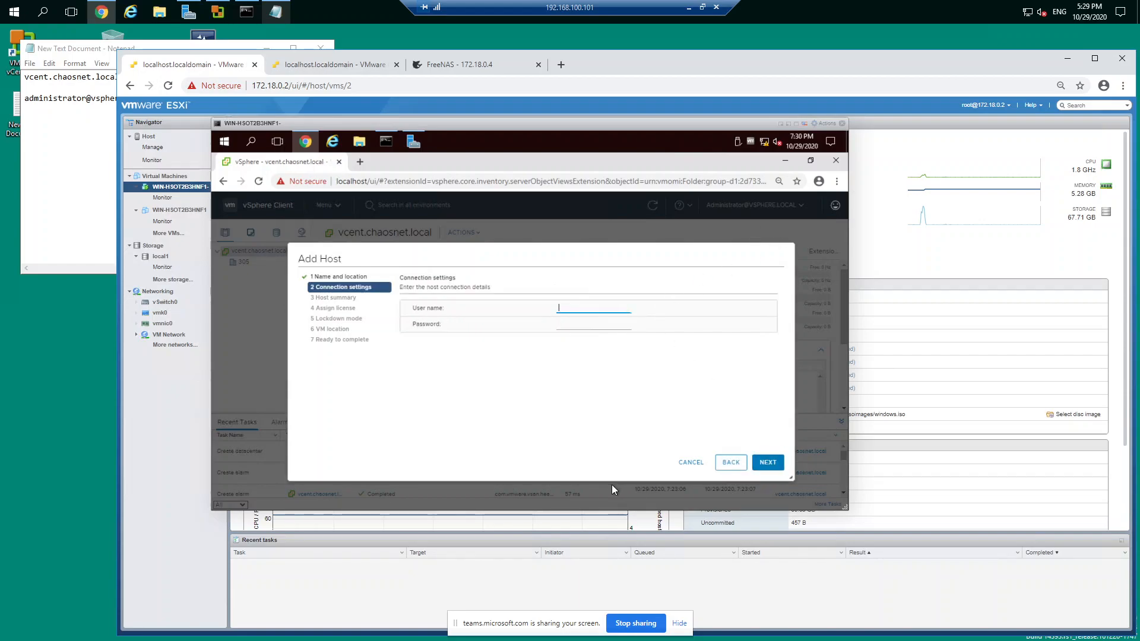
Step: Enter the user name root and the host's password as the connection settings, and submit them
{"action": "type", "text": "root"}
{"action": "left_click", "coordinate": [596, 324]}
{"action": "type", "text": "••••••••"}
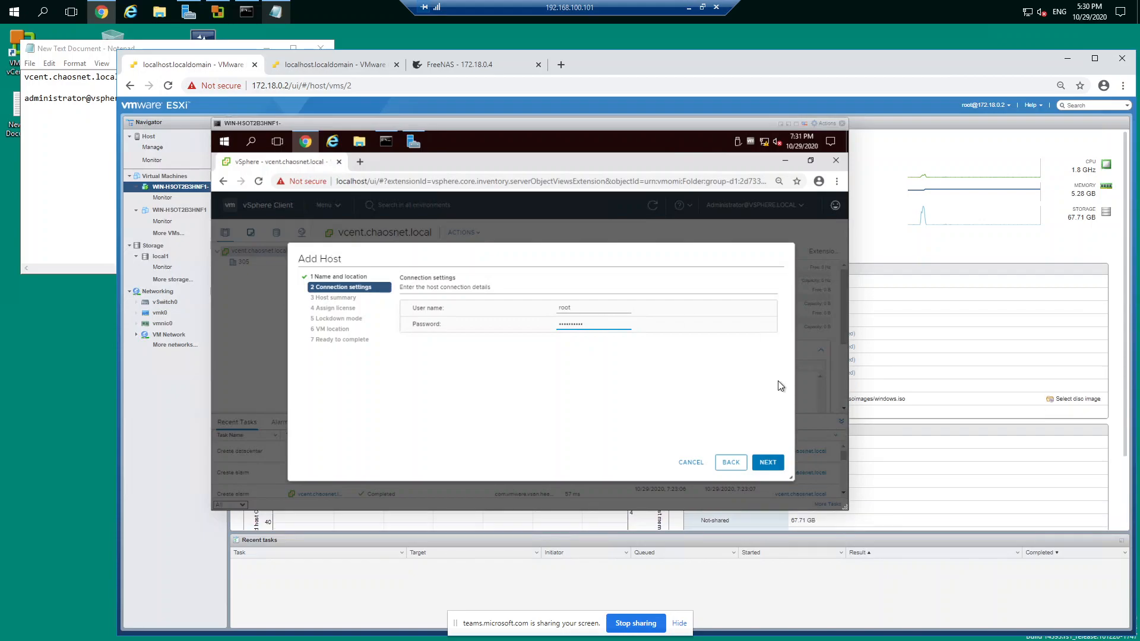
{"action": "left_click", "coordinate": [768, 463]}
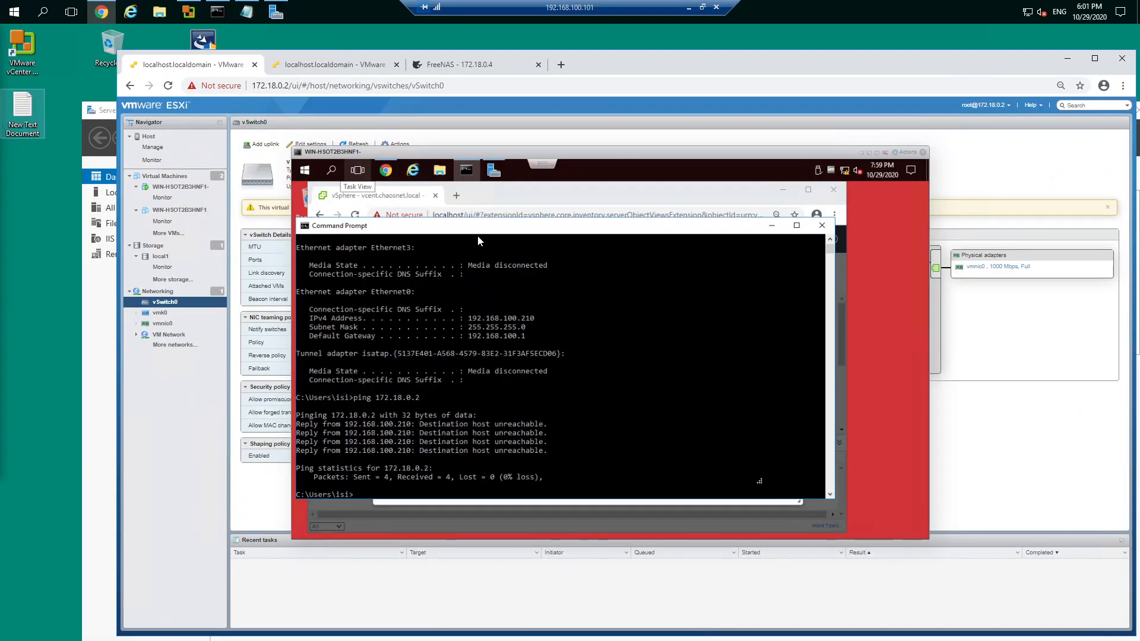
Step: Bring Server Manager forward and check the Remote Access role services in the Add Roles and Features wizard, leaving without installing anything
{"action": "left_click", "coordinate": [1065, 57]}
{"action": "left_click_drag", "start_coordinate": [672, 106], "coordinate": [627, 40]}
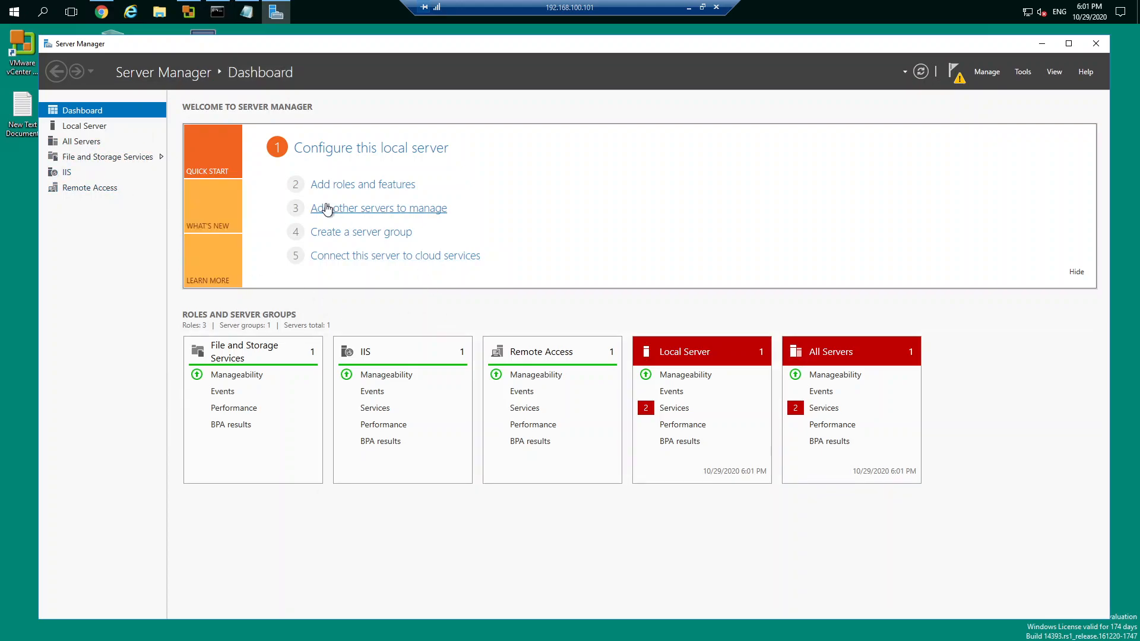
{"action": "left_click", "coordinate": [350, 184]}
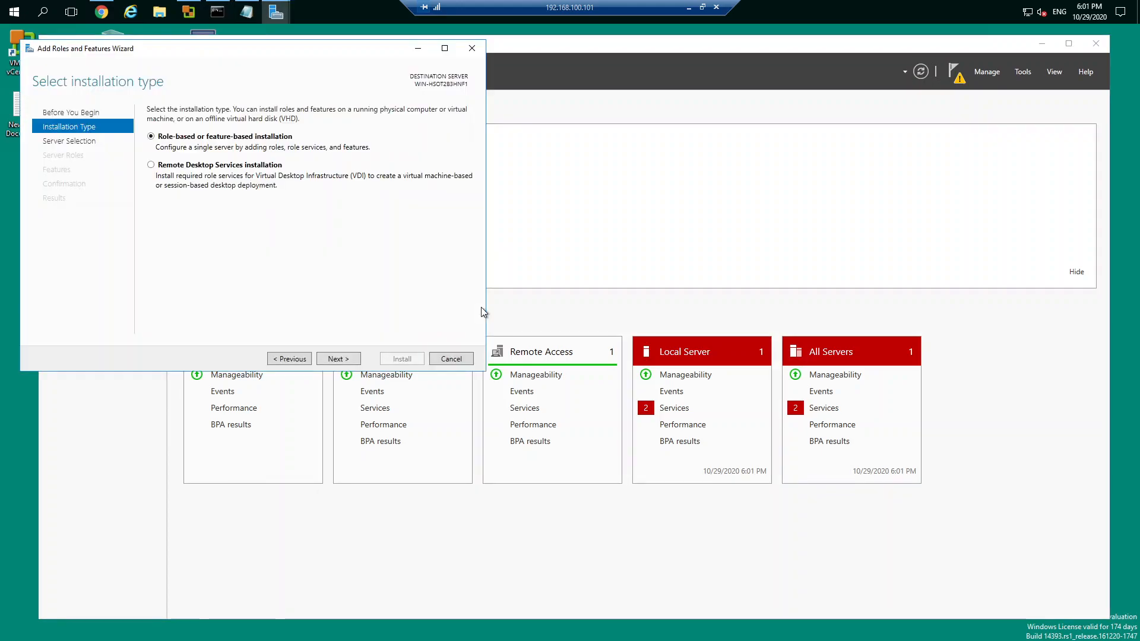
{"action": "left_click", "coordinate": [336, 359]}
{"action": "left_click", "coordinate": [335, 359]}
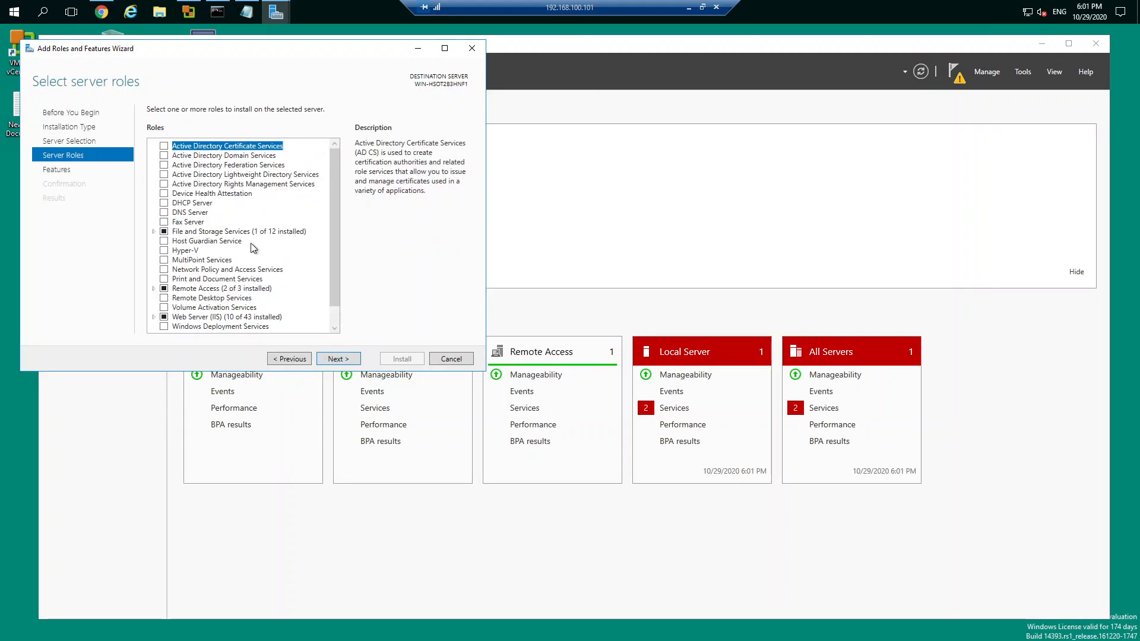
{"action": "left_click", "coordinate": [154, 289]}
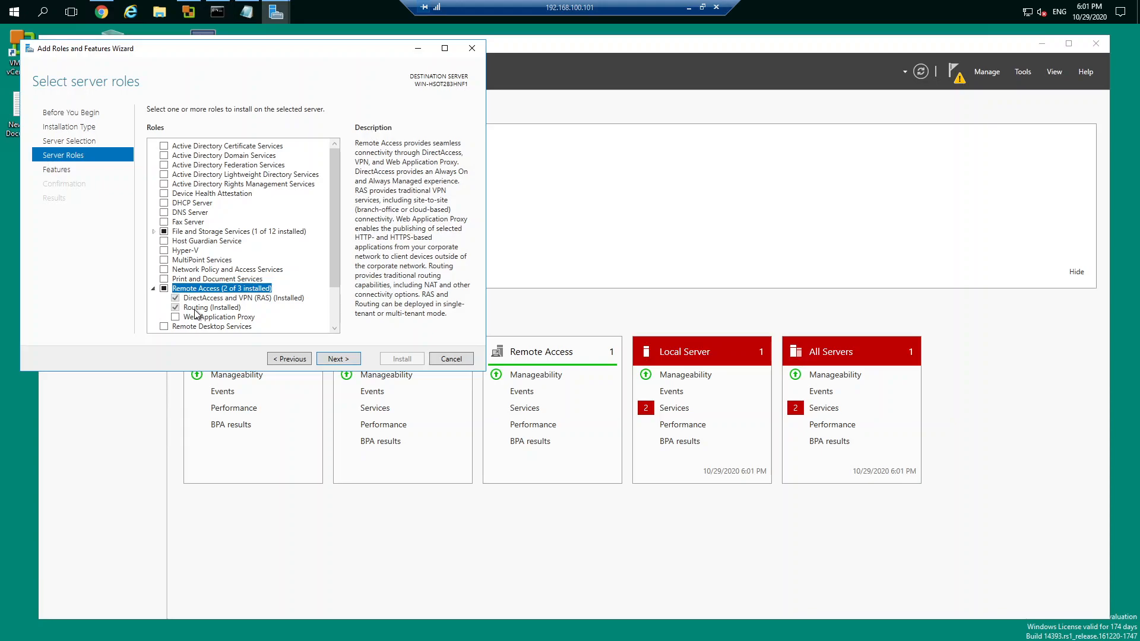
{"action": "left_click", "coordinate": [451, 359]}
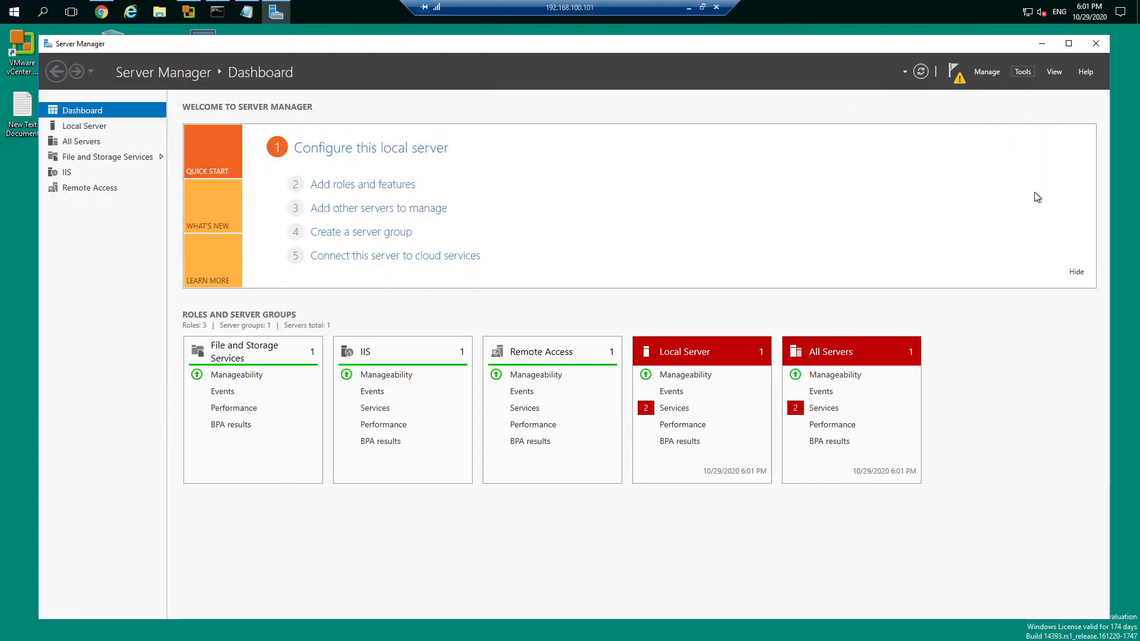
Step: Open the Routing and Remote Access console from Server Manager, maximize it and widen its server tree
{"action": "left_click", "coordinate": [1022, 71]}
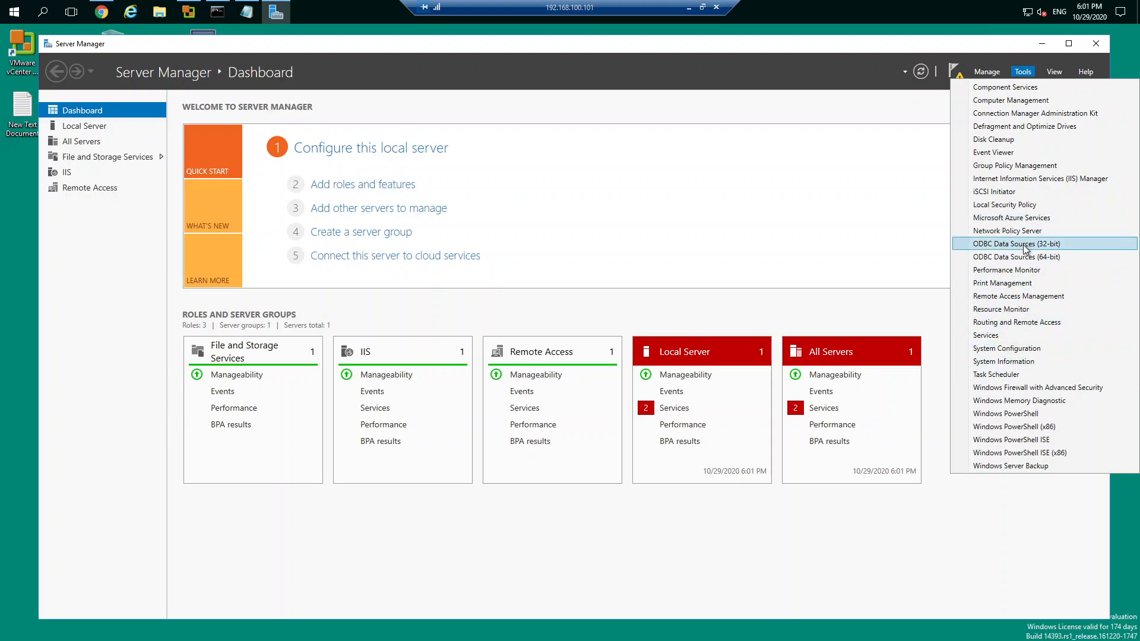
{"action": "left_click", "coordinate": [1045, 322]}
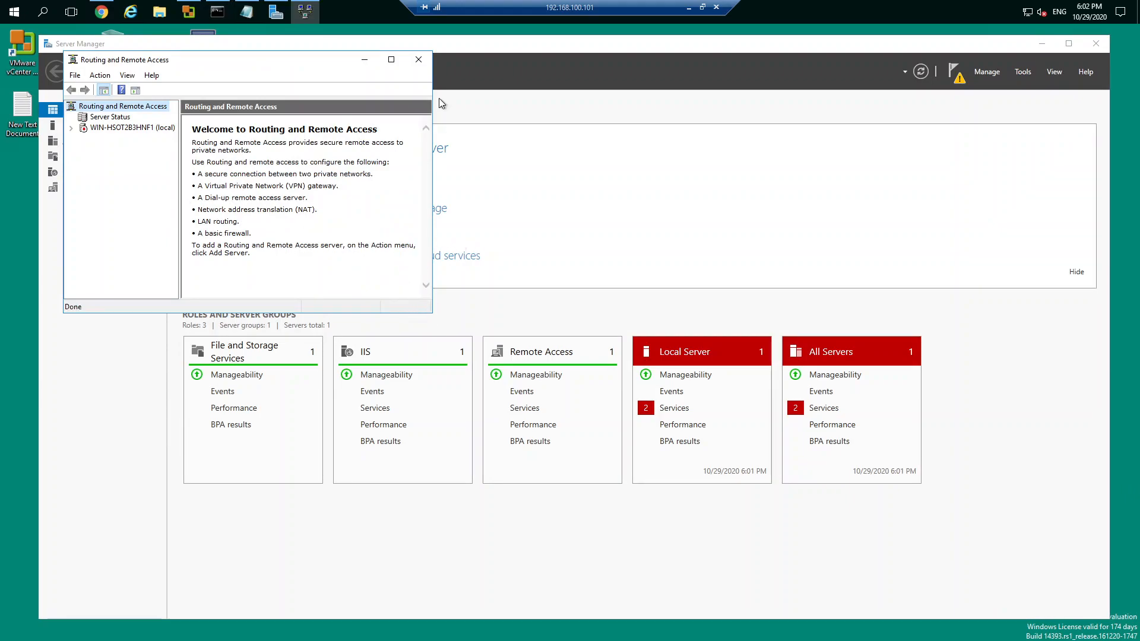
{"action": "left_click", "coordinate": [391, 59]}
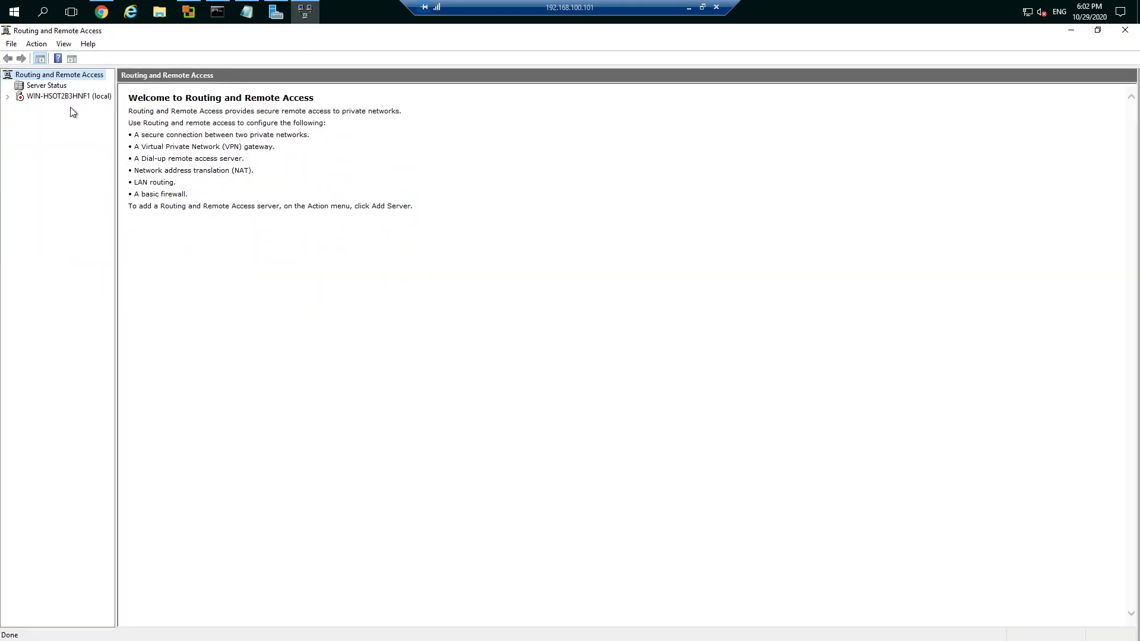
{"action": "left_click_drag", "start_coordinate": [116, 145], "coordinate": [259, 146]}
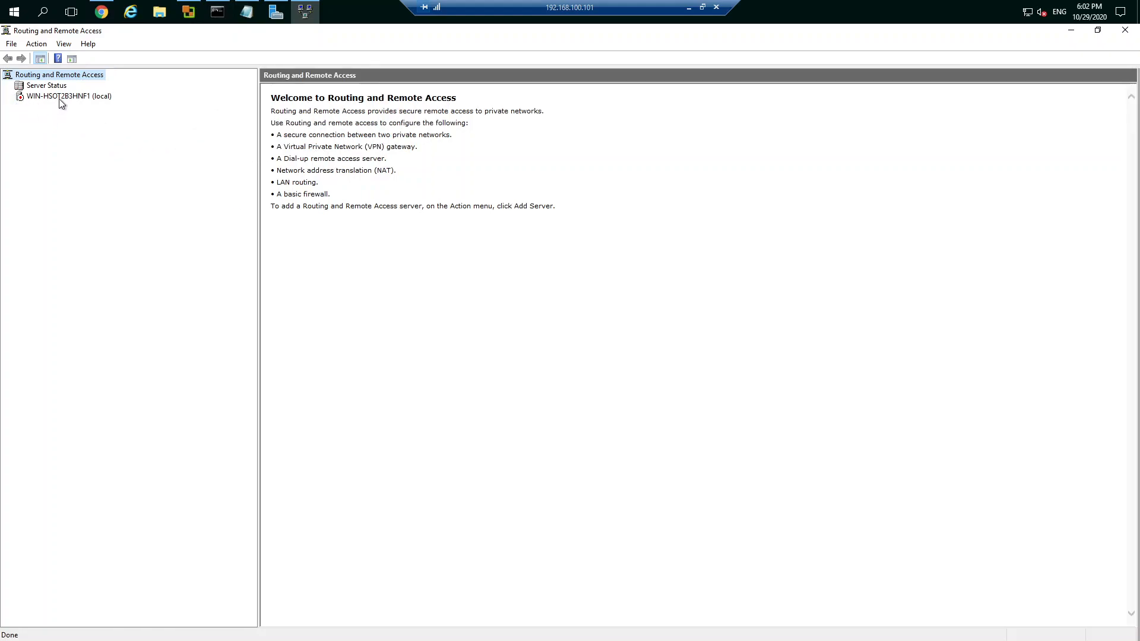
Step: Start configuring and enabling Routing and Remote Access on the local server, choosing Custom configuration
{"action": "right_click", "coordinate": [60, 98]}
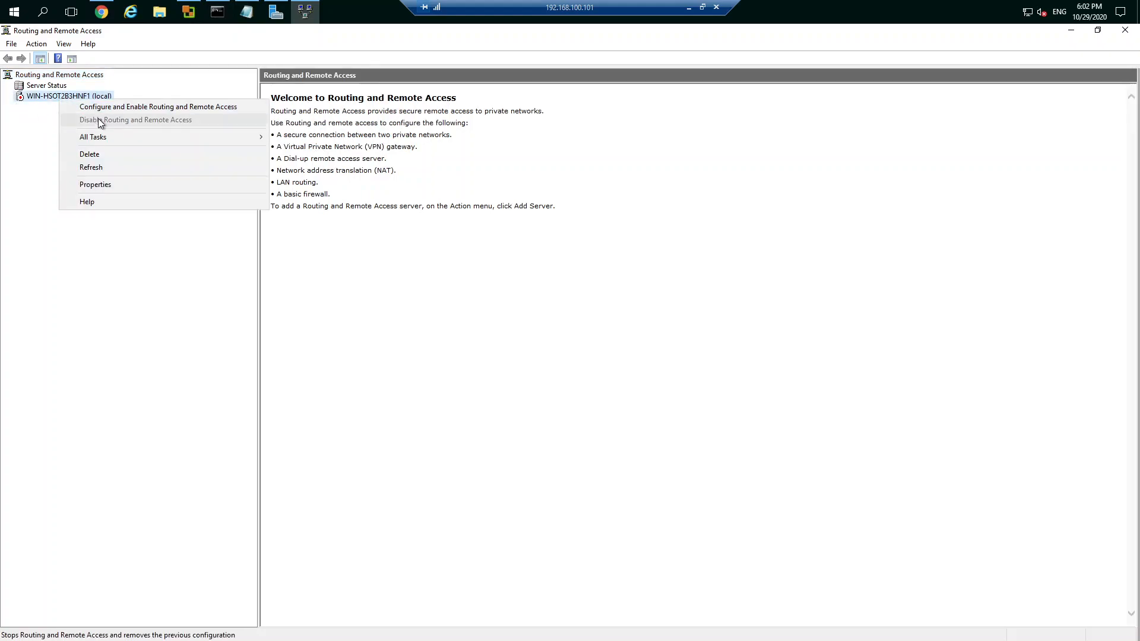
{"action": "left_click", "coordinate": [138, 108]}
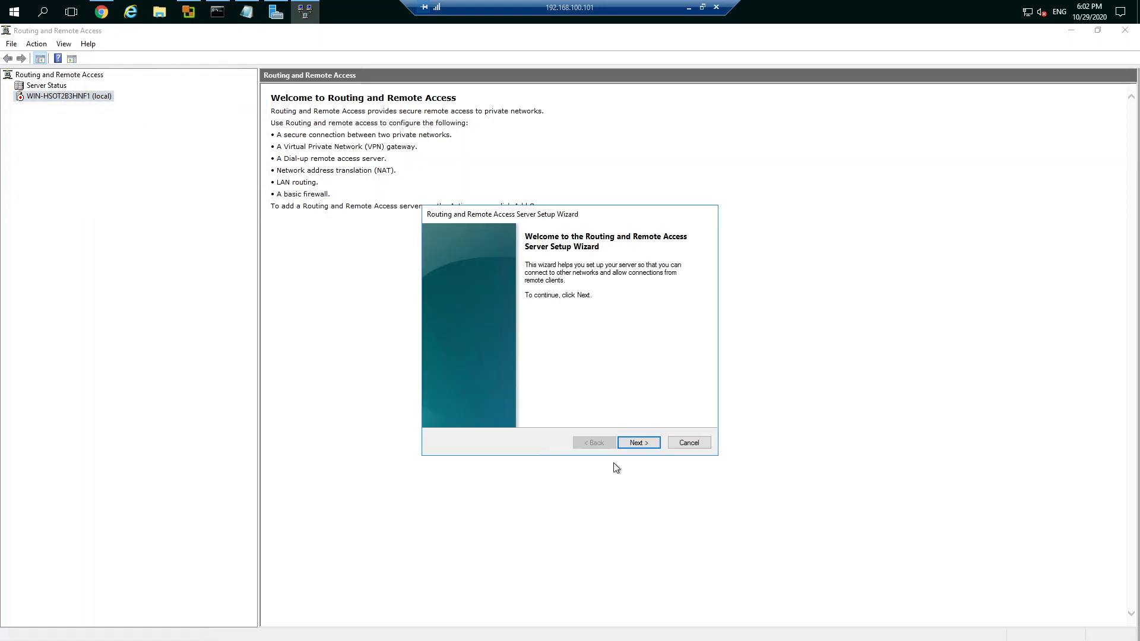
{"action": "left_click", "coordinate": [646, 447]}
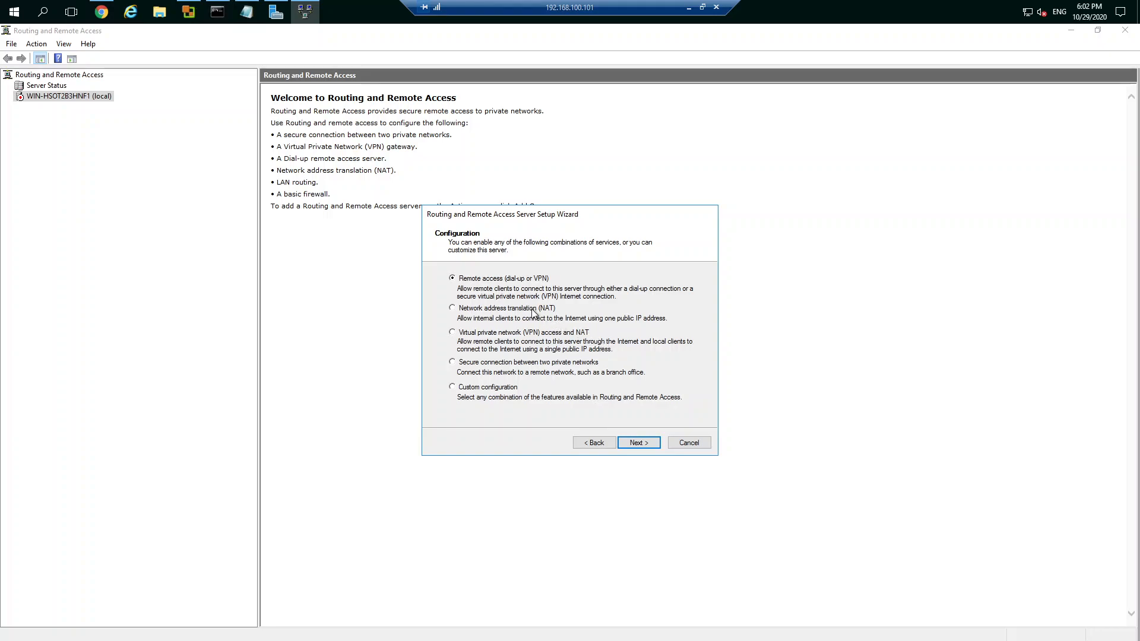
{"action": "left_click", "coordinate": [491, 390]}
{"action": "left_click", "coordinate": [643, 446]}
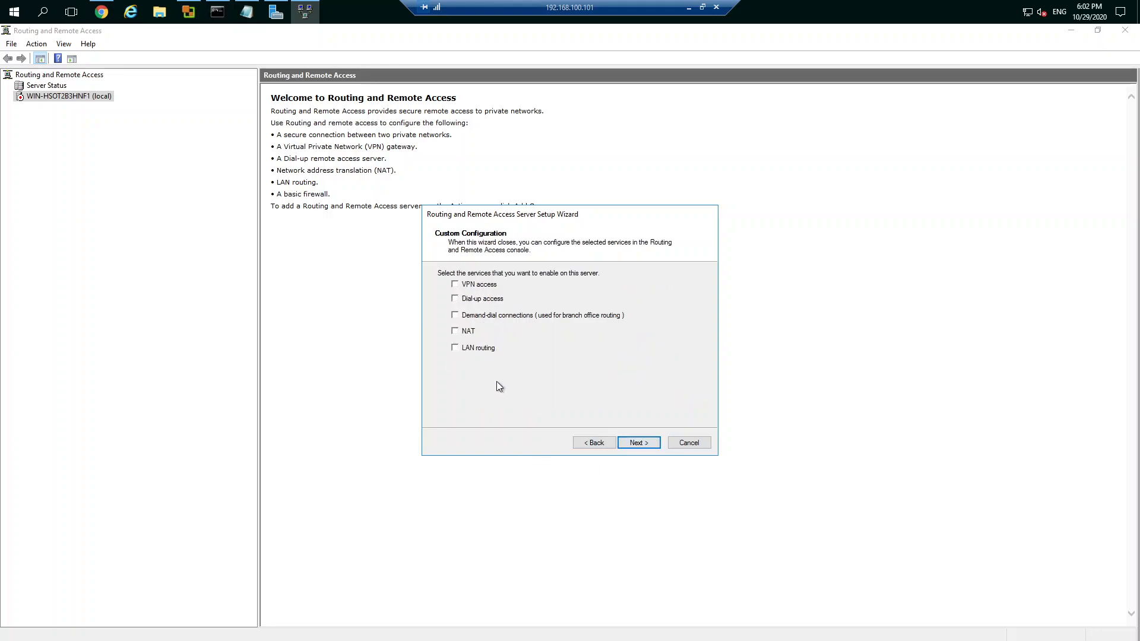
Step: Select LAN routing as the only service to enable, finish the setup wizard and start the Routing and Remote Access service
{"action": "left_click", "coordinate": [457, 351]}
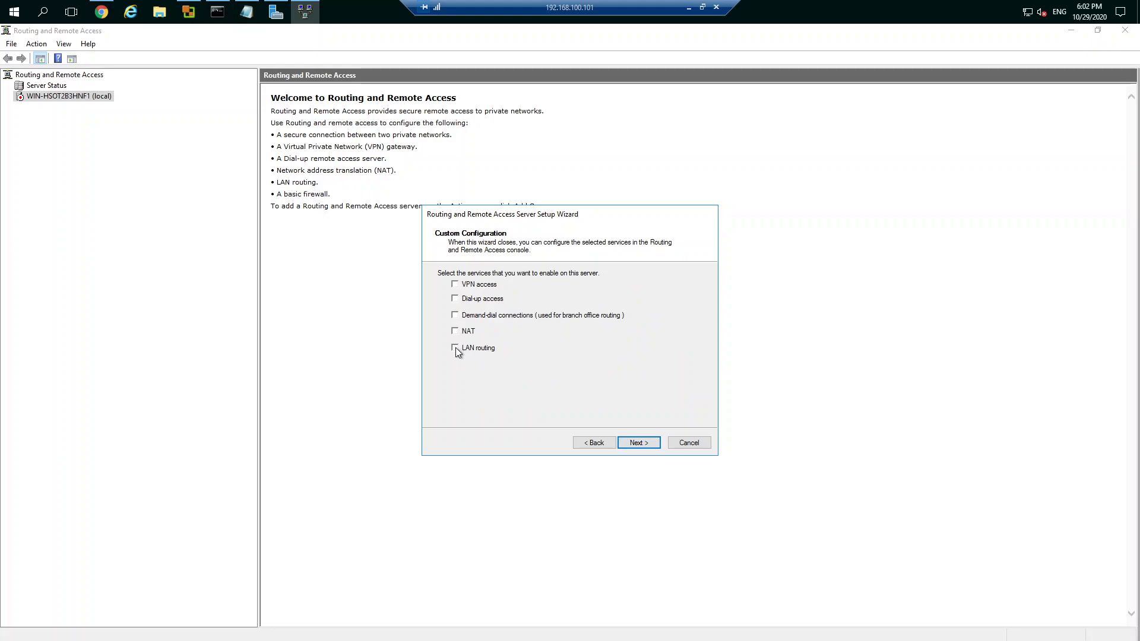
{"action": "left_click", "coordinate": [653, 444]}
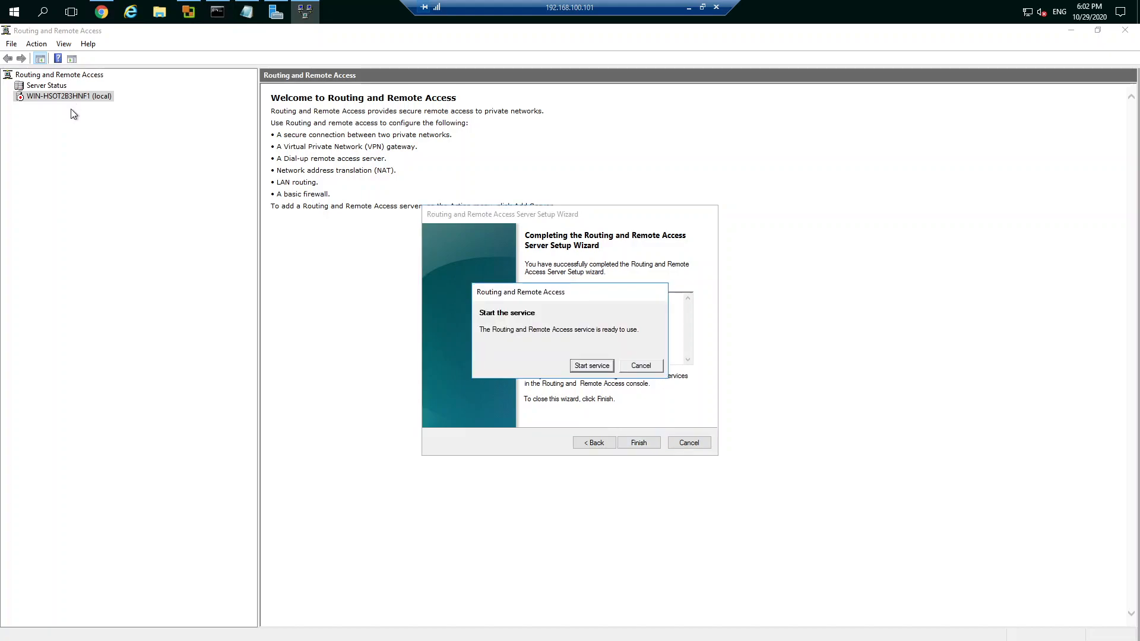
{"action": "left_click", "coordinate": [594, 365]}
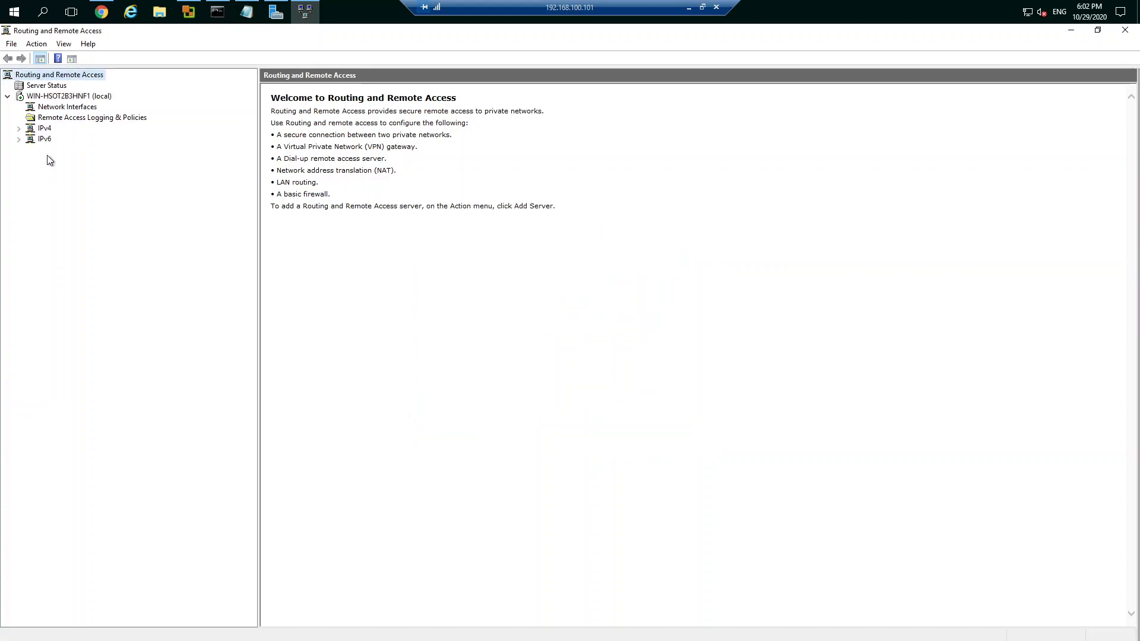
Step: Start a new IPv4 static route on the local server and look through its available interfaces
{"action": "left_click", "coordinate": [19, 128]}
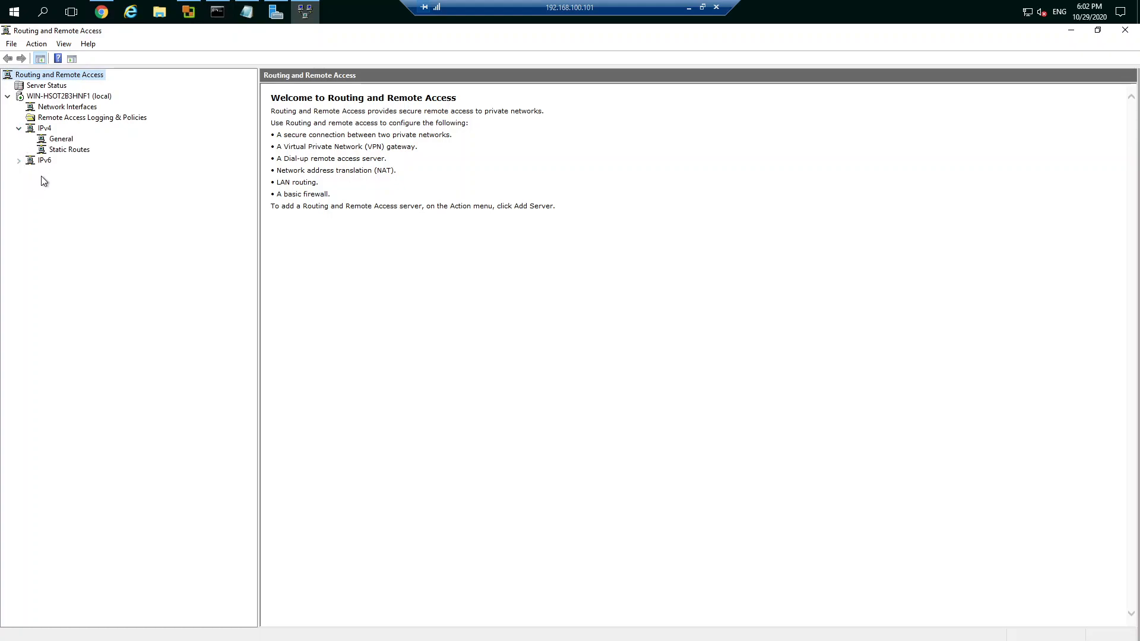
{"action": "right_click", "coordinate": [62, 155]}
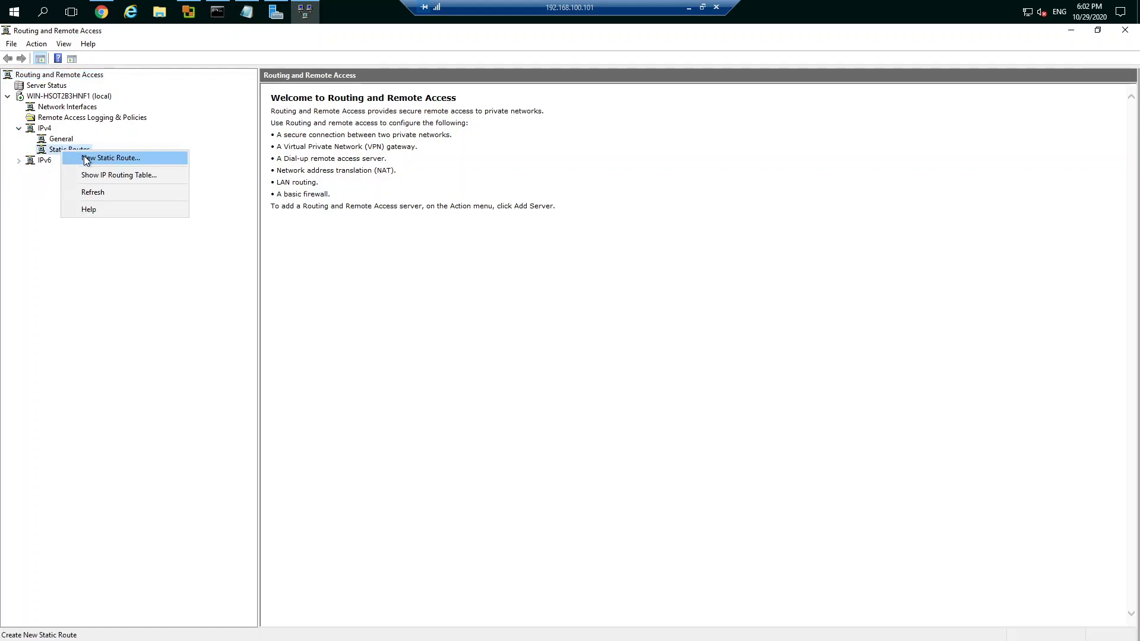
{"action": "left_click", "coordinate": [84, 158]}
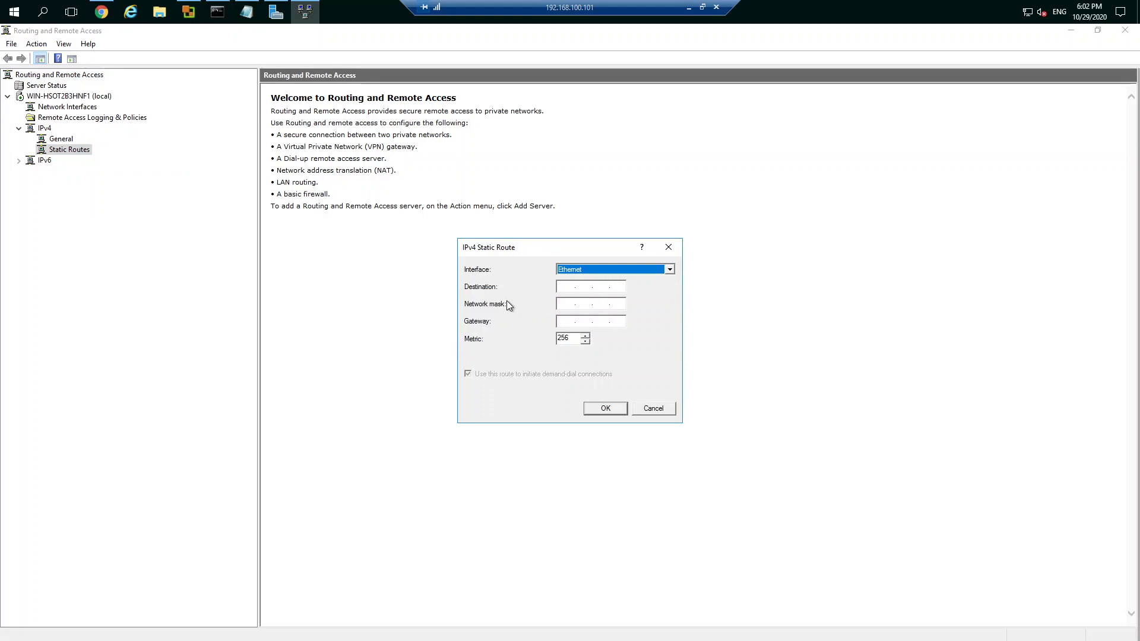
{"action": "left_click", "coordinate": [670, 270]}
{"action": "left_click", "coordinate": [670, 270]}
Step: Check the Ethernet adapter's connection details from the Network and Sharing Center, and return to the static route
{"action": "right_click", "coordinate": [1028, 11]}
{"action": "left_click", "coordinate": [1031, 36]}
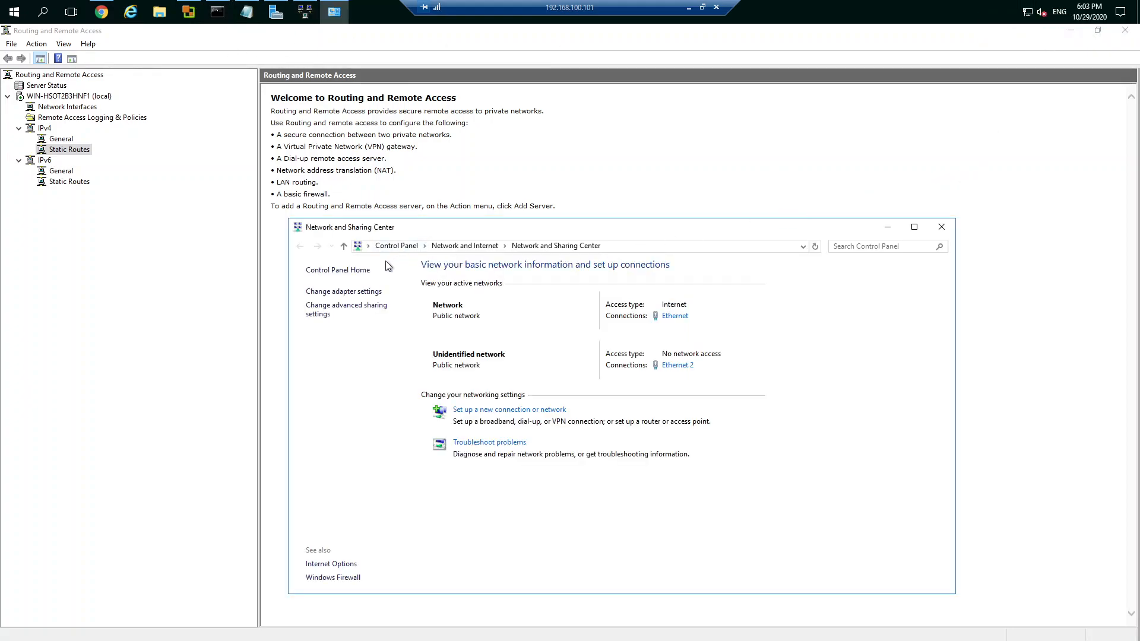
{"action": "left_click", "coordinate": [333, 291]}
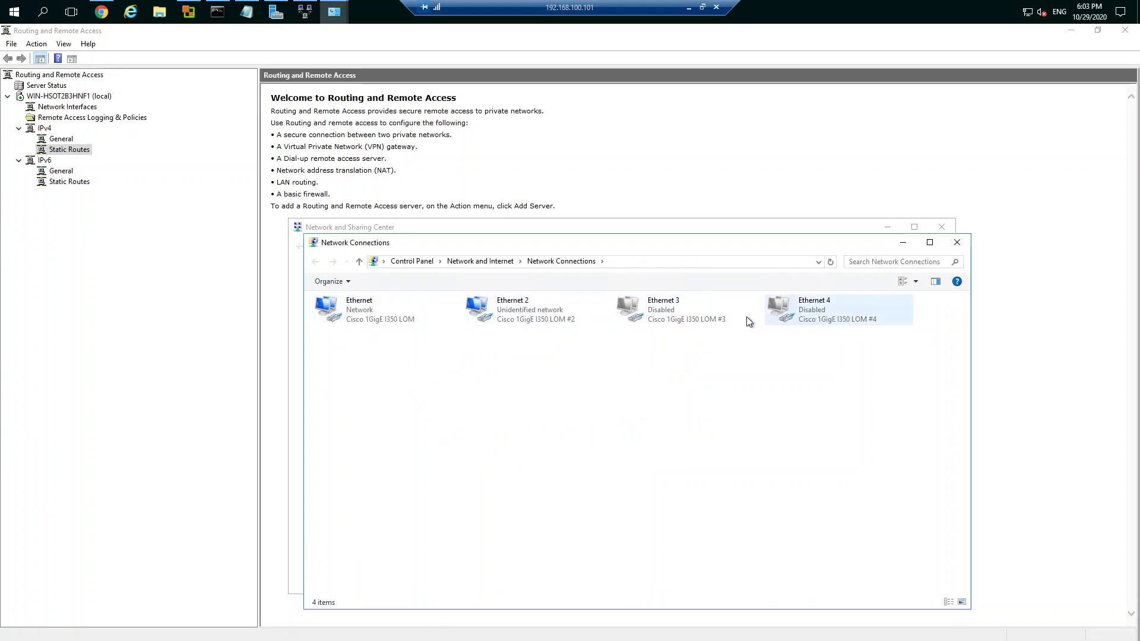
{"action": "double_click", "coordinate": [360, 312]}
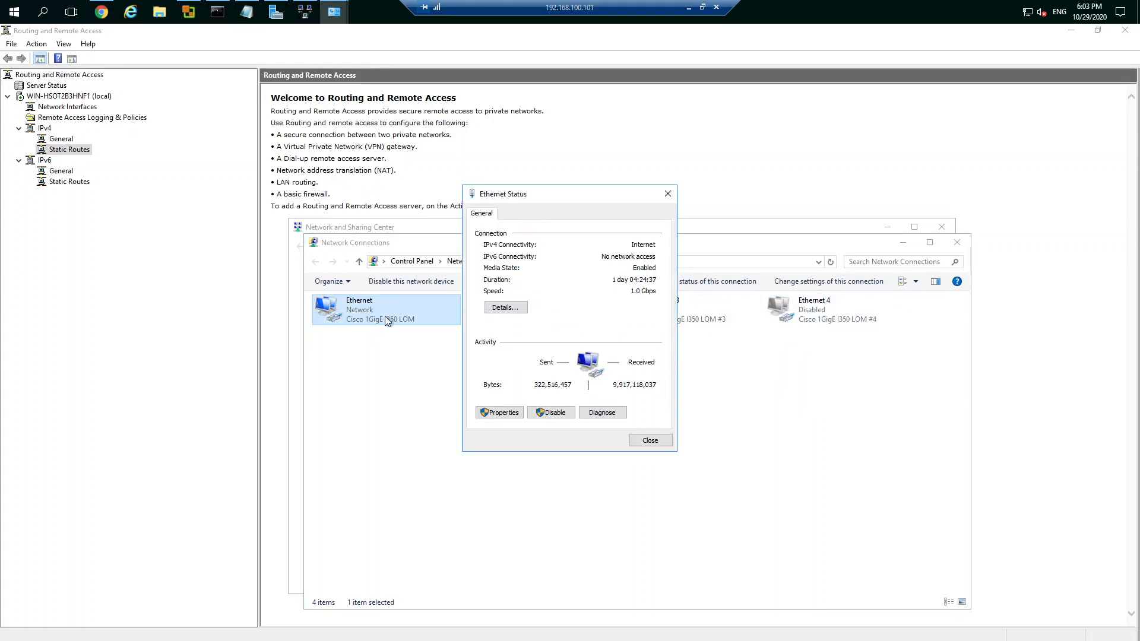
{"action": "left_click", "coordinate": [516, 316]}
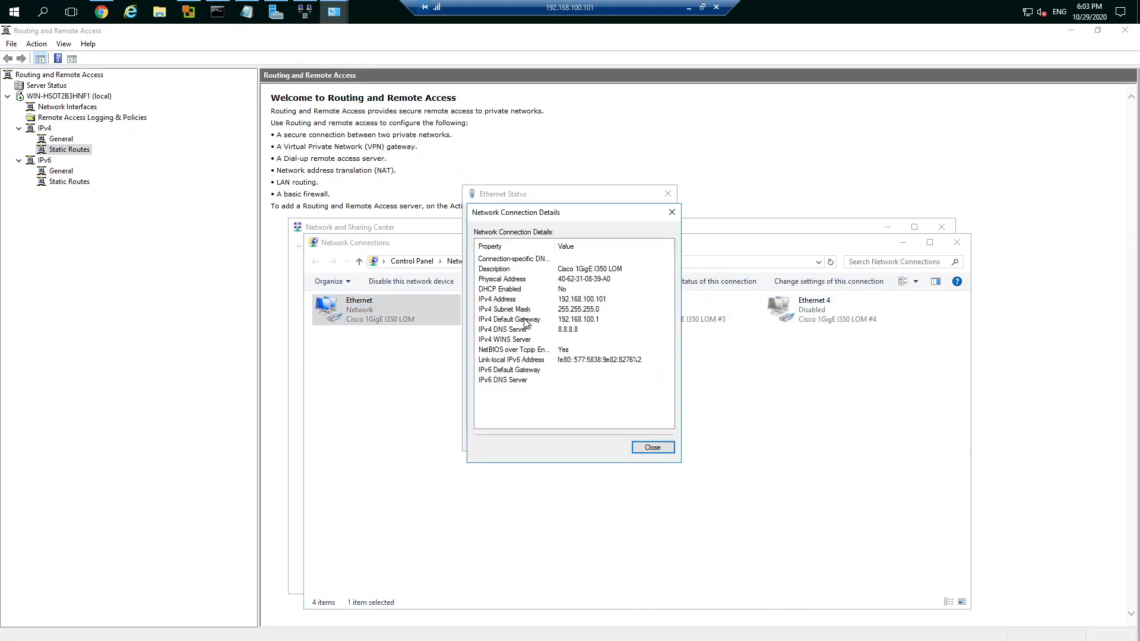
{"action": "left_click", "coordinate": [671, 211]}
{"action": "left_click", "coordinate": [668, 193]}
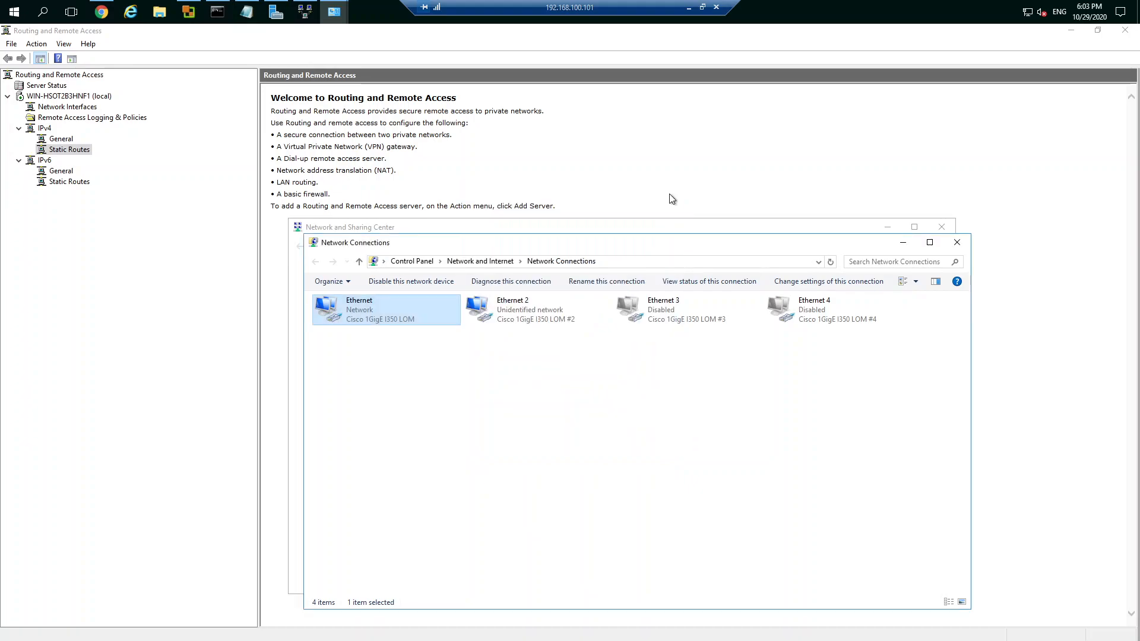
{"action": "left_click", "coordinate": [956, 242]}
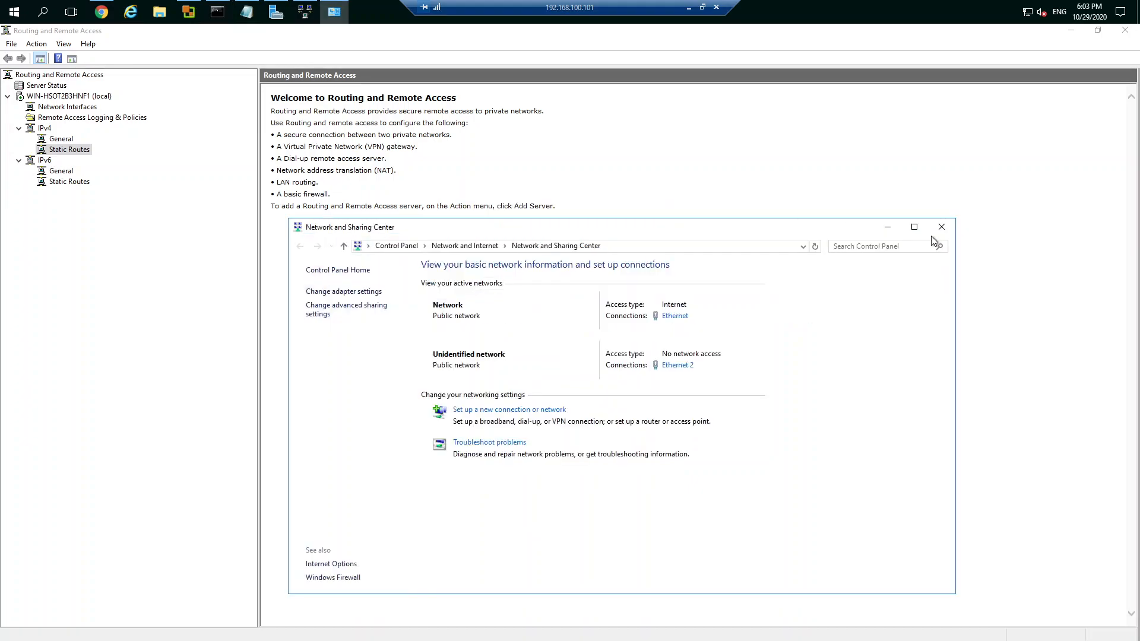
{"action": "left_click", "coordinate": [888, 229]}
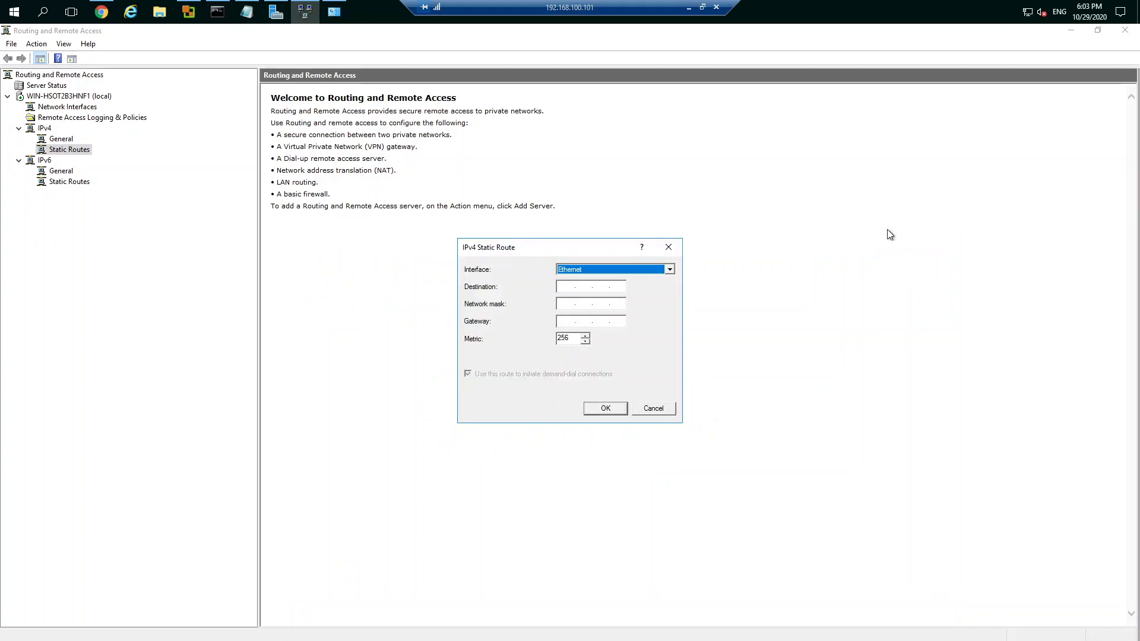
Step: Choose Ethernet 2 as the static route's interface and enter 192 as the destination's first octet
{"action": "left_click", "coordinate": [562, 287]}
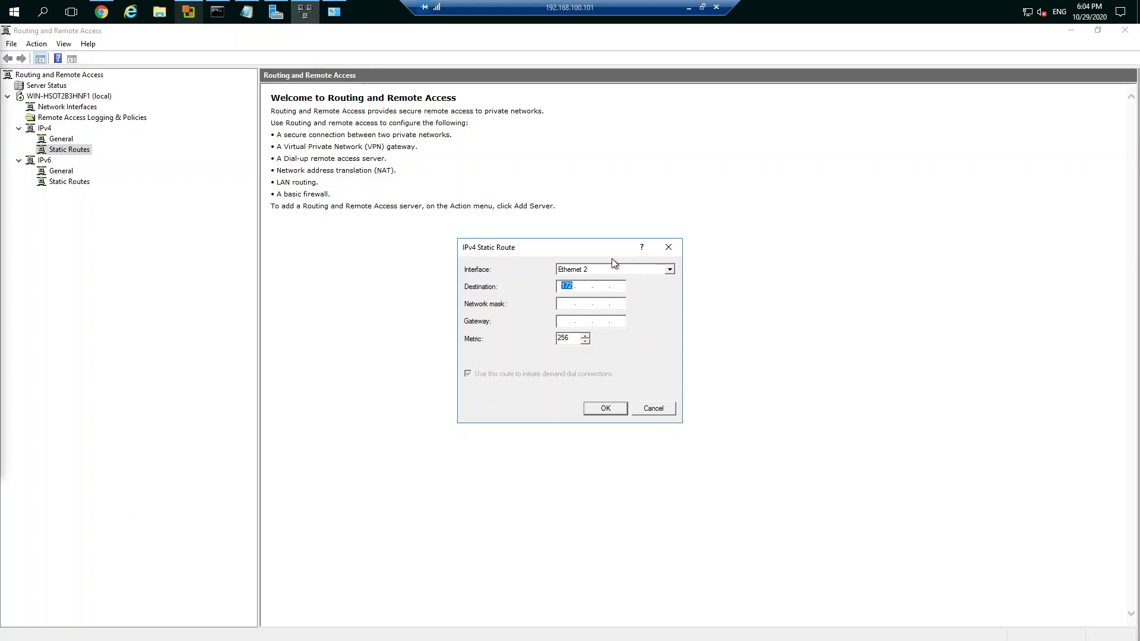
{"action": "left_click", "coordinate": [575, 285]}
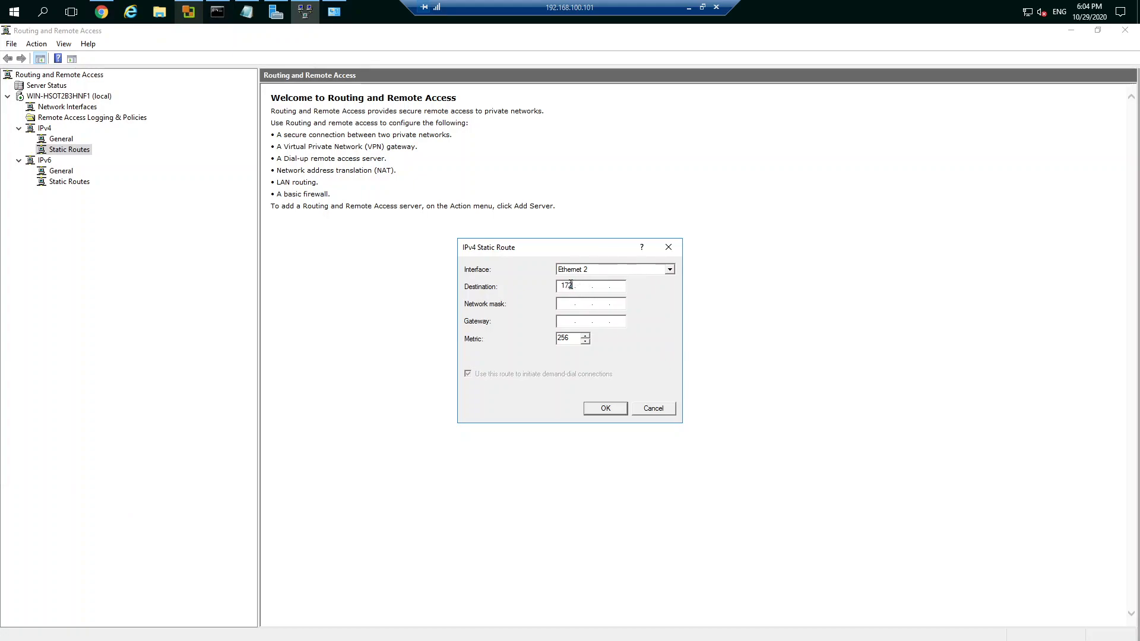
{"action": "type", "text": "1"}
{"action": "type", "text": "192"}
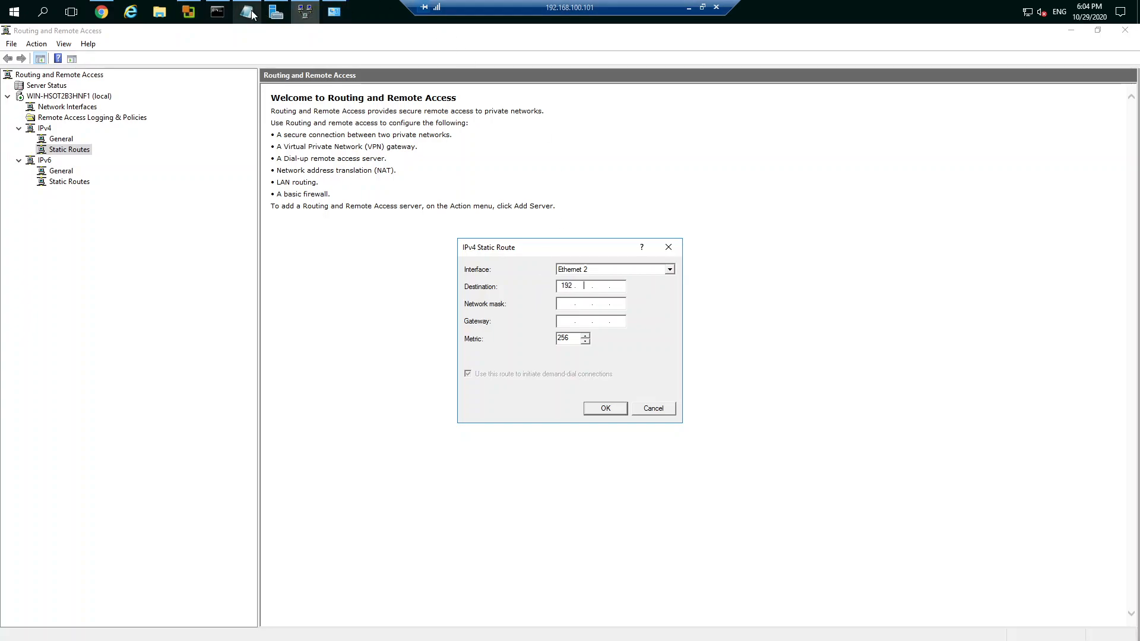
Step: Check the Ethernet 2 adapter's IPv4 connection details and close the network windows
{"action": "left_click", "coordinate": [302, 14]}
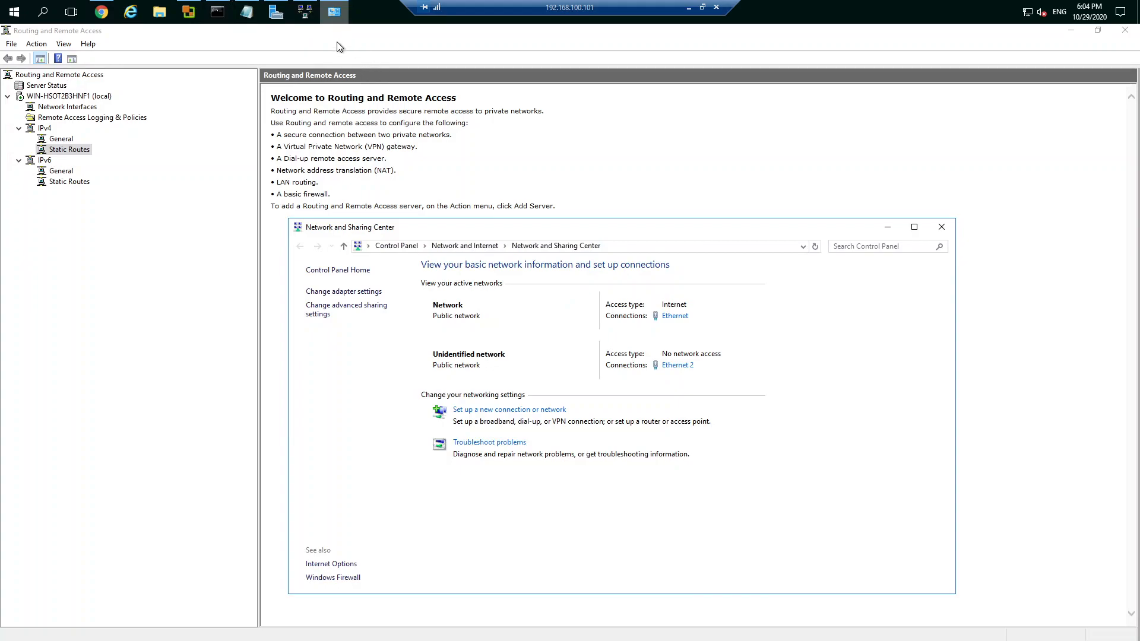
{"action": "left_click", "coordinate": [305, 17]}
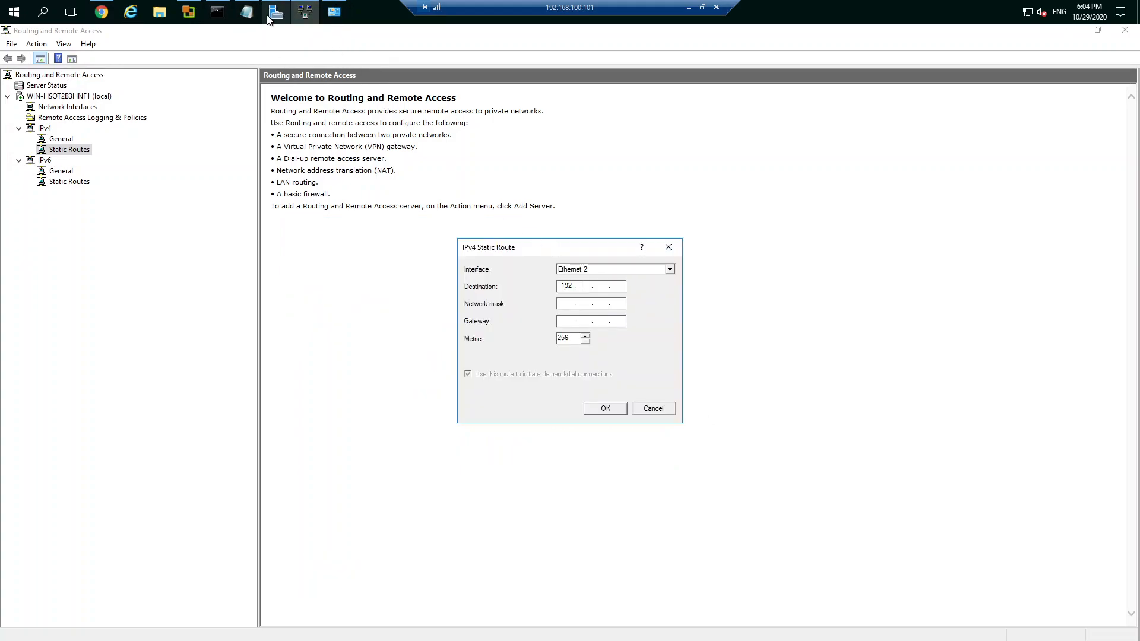
{"action": "left_click", "coordinate": [334, 13]}
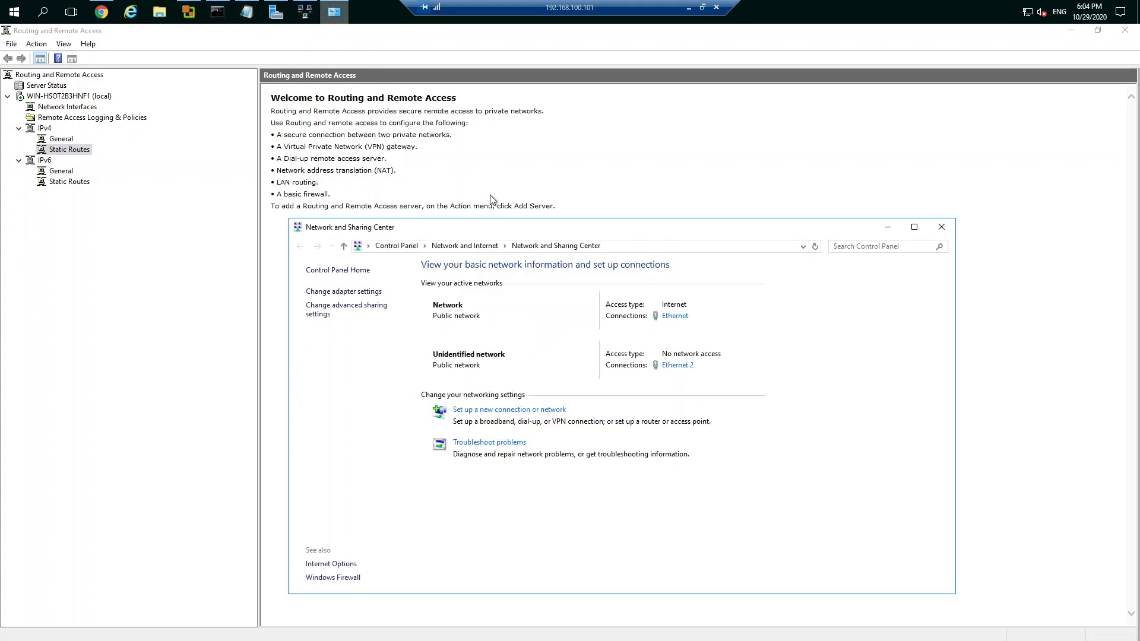
{"action": "left_click", "coordinate": [356, 291]}
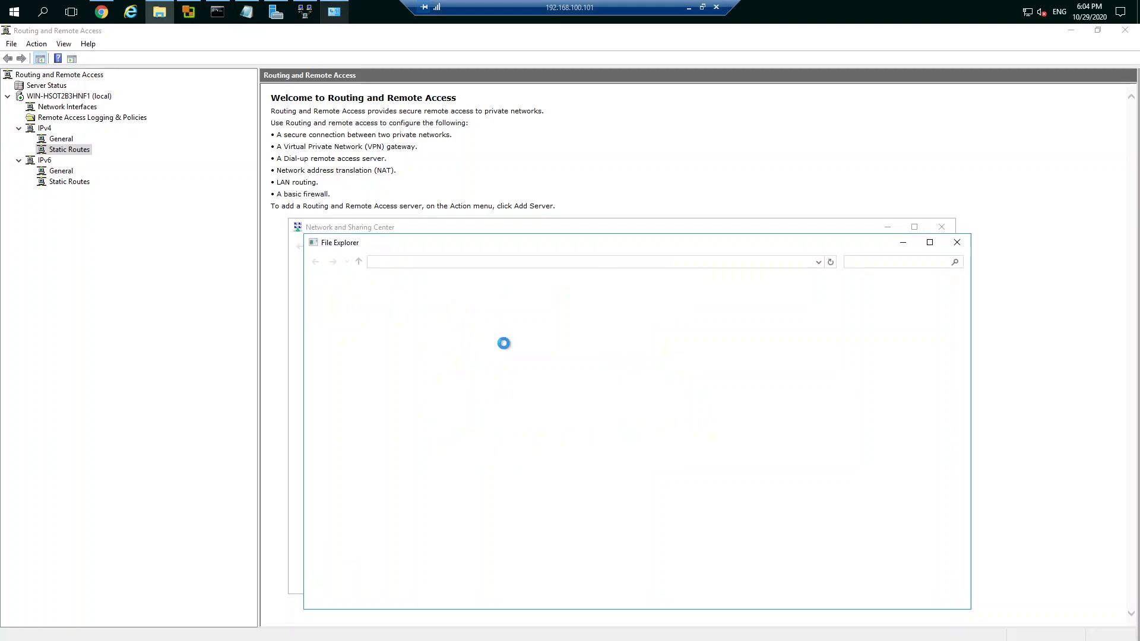
{"action": "double_click", "coordinate": [505, 312]}
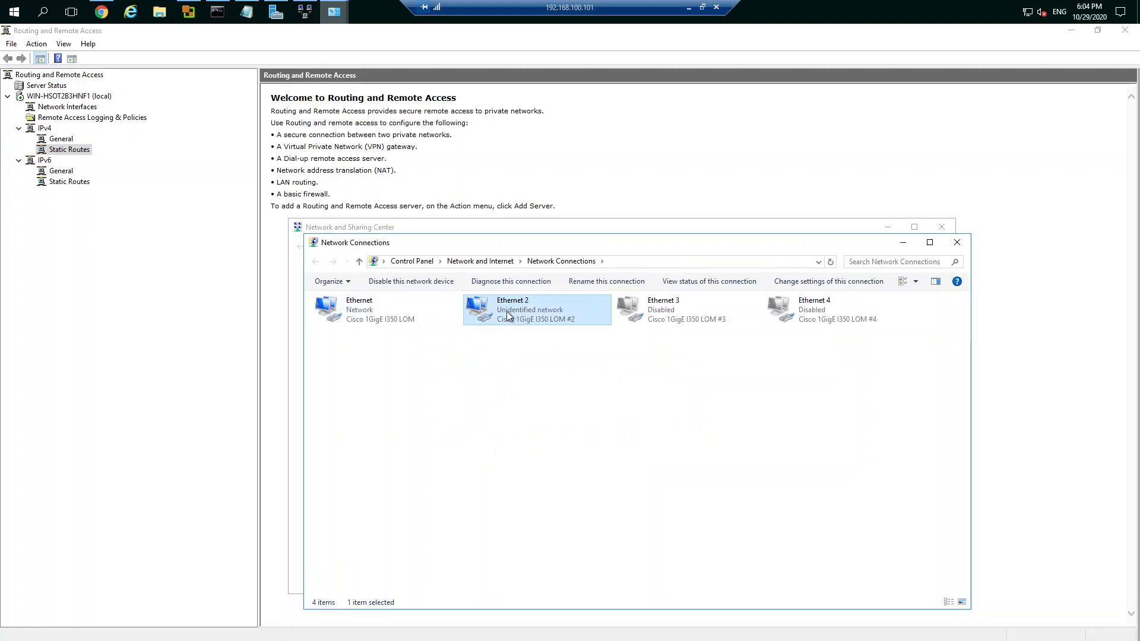
{"action": "left_click", "coordinate": [506, 307]}
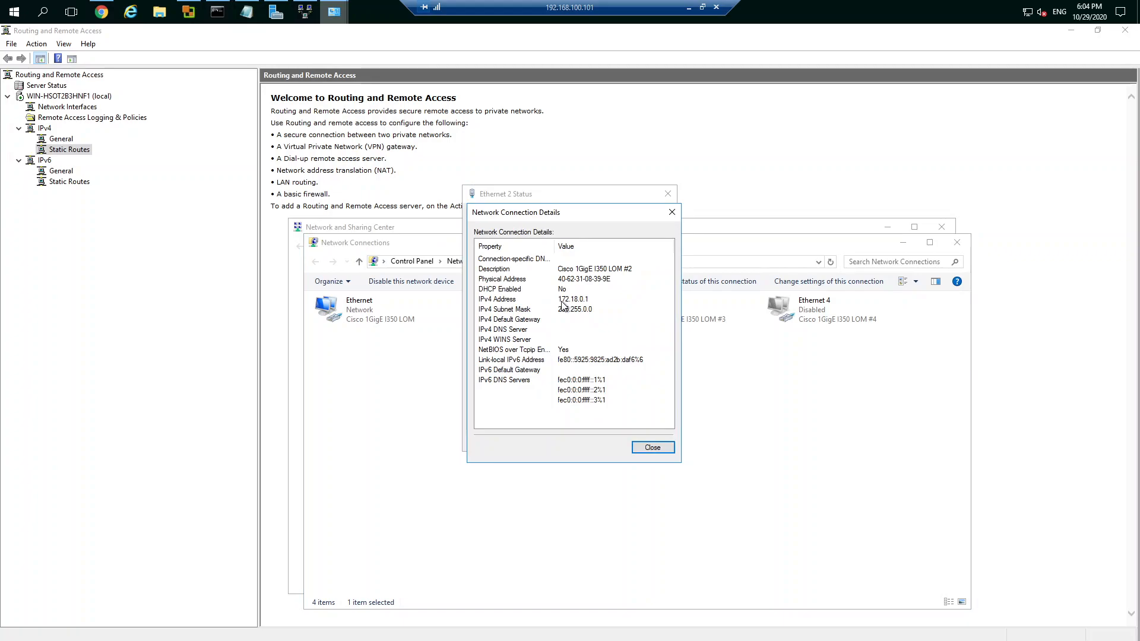
{"action": "left_click", "coordinate": [652, 447]}
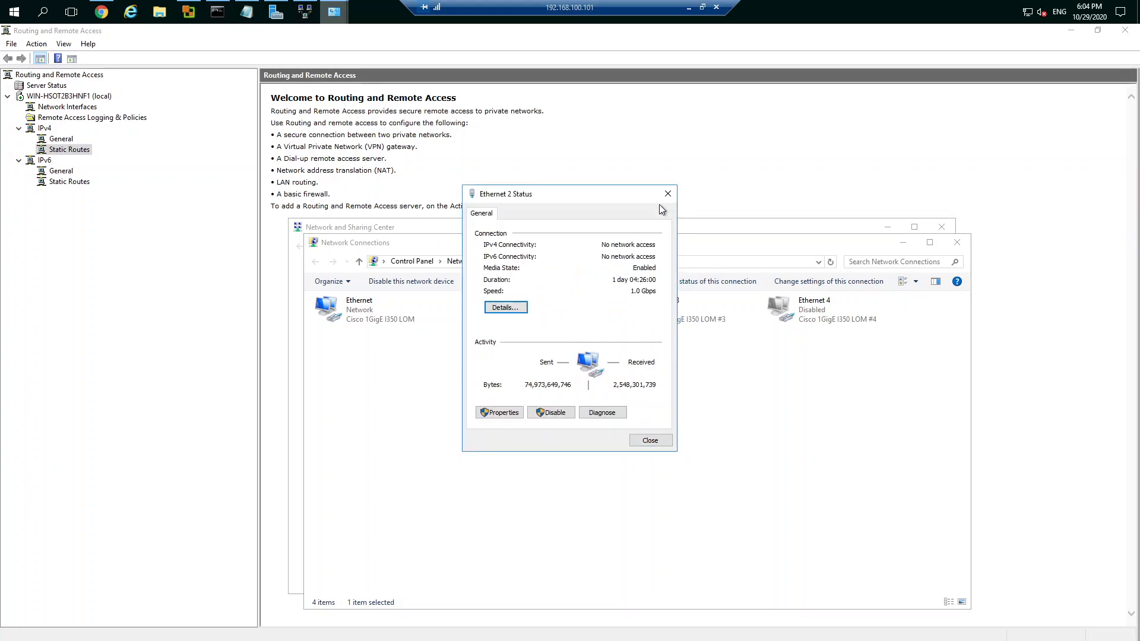
{"action": "left_click", "coordinate": [668, 194]}
{"action": "left_click", "coordinate": [956, 242]}
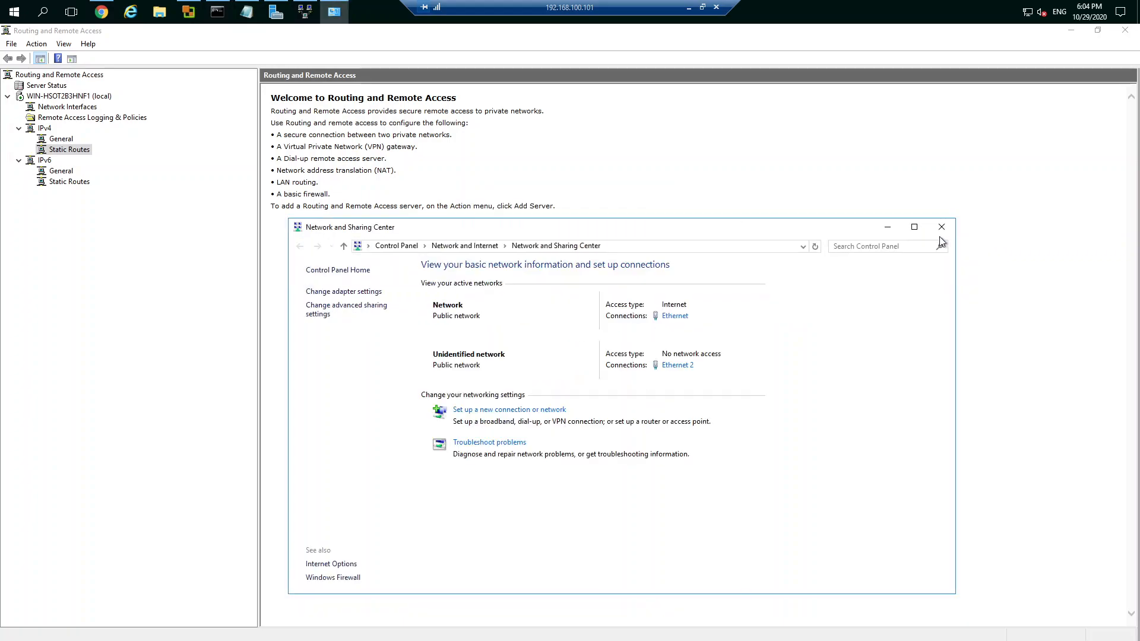
{"action": "left_click", "coordinate": [941, 227]}
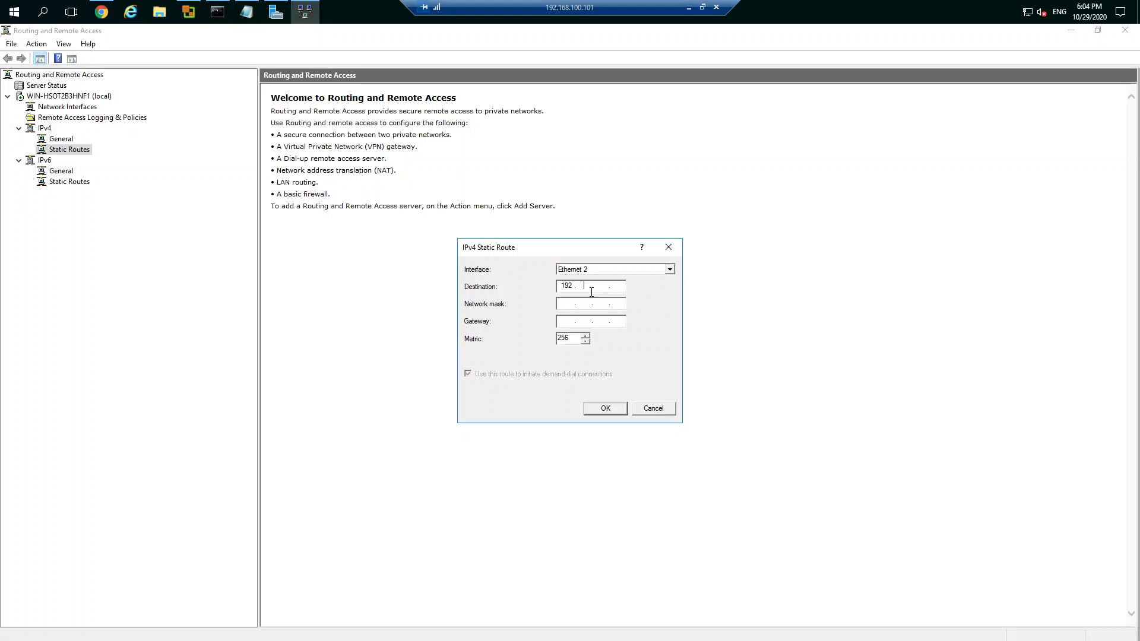
Step: Complete the static route with destination 192.168.100.0, network mask 255.255.255.0 and gateway 192.168.100.1, and save it
{"action": "type", "text": "68 . 100 . 0"}
{"action": "left_click", "coordinate": [563, 305]}
{"action": "type", "text": "255.255.255.0"}
{"action": "left_click", "coordinate": [565, 320]}
{"action": "type", "text": "192 . 168 . 100 . 1"}
{"action": "left_click", "coordinate": [604, 410]}
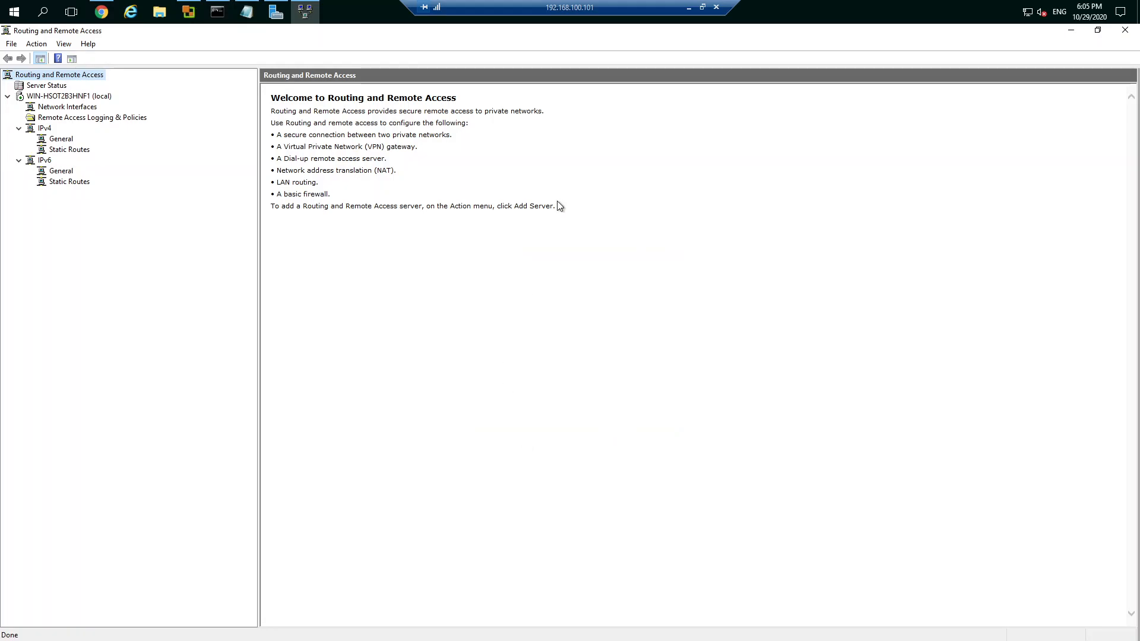
Step: Minimize Routing and Remote Access and Server Manager, and switch to the Chrome window with the ESXi host client
{"action": "left_click", "coordinate": [1071, 31]}
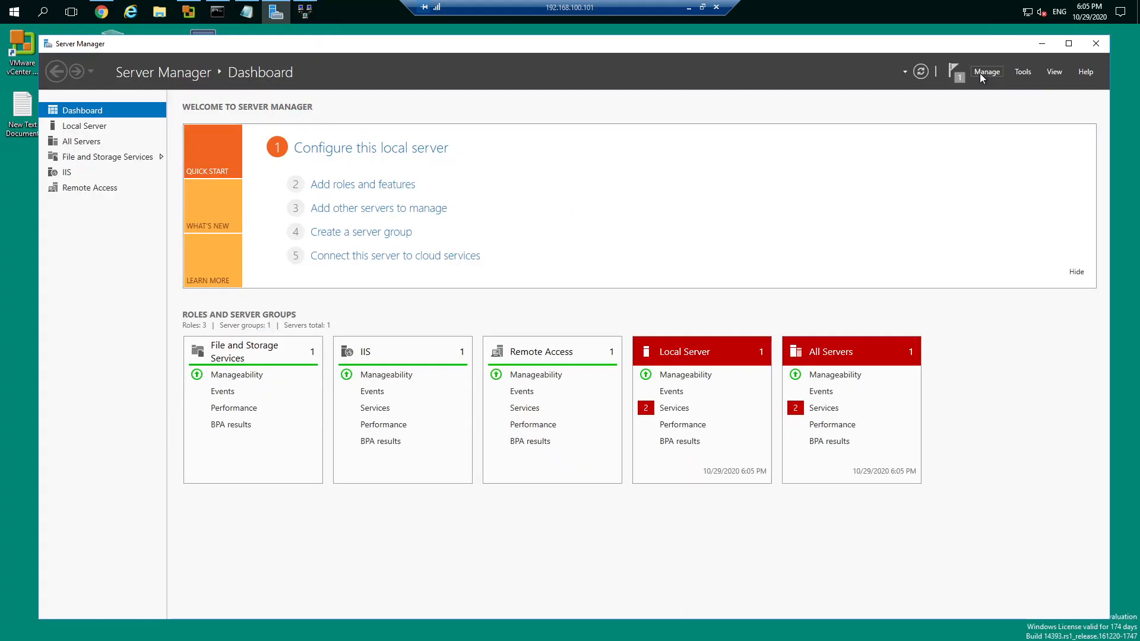
{"action": "left_click", "coordinate": [1039, 43]}
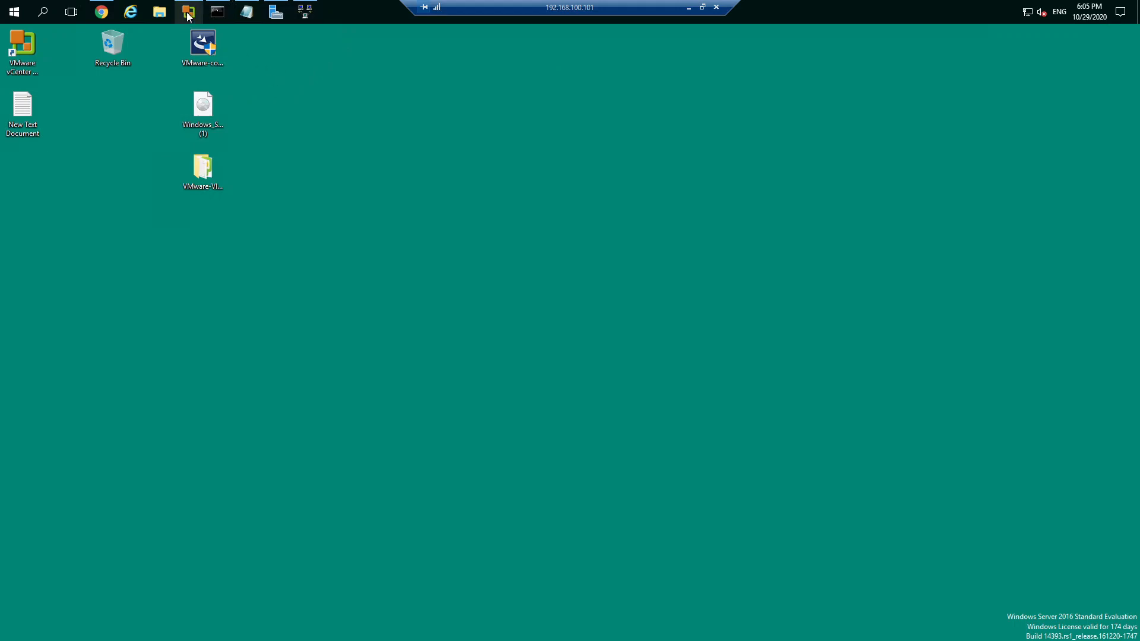
{"action": "left_click", "coordinate": [101, 12]}
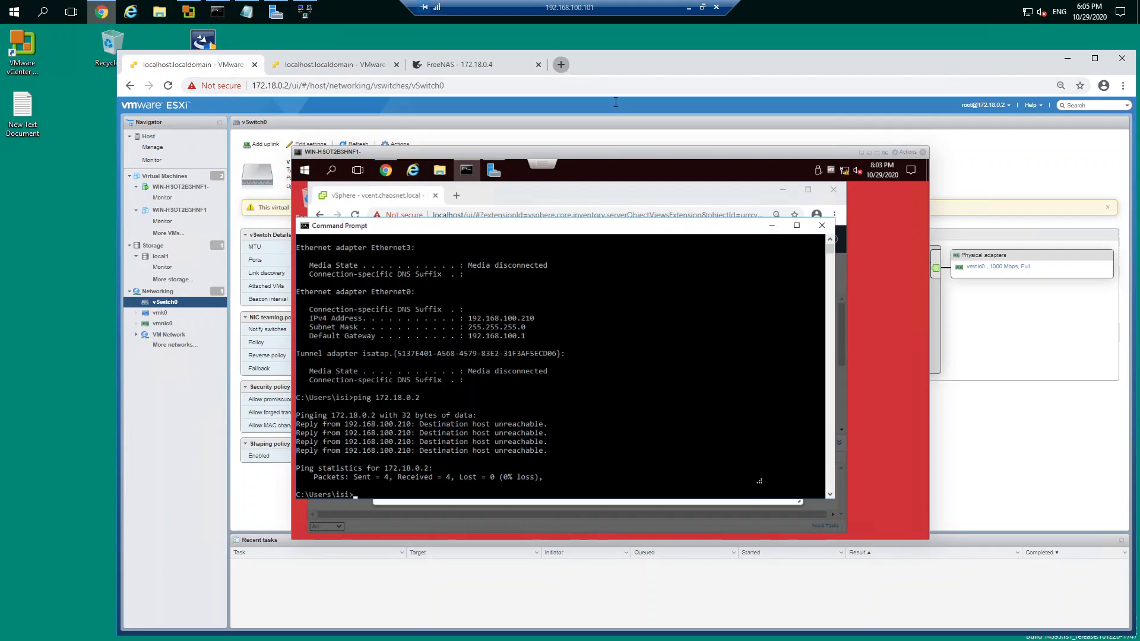
Step: Open the address 192.168.100.210 in a new browser tab
{"action": "key", "text": "ctrl+t"}
{"action": "type", "text": "192.17"}
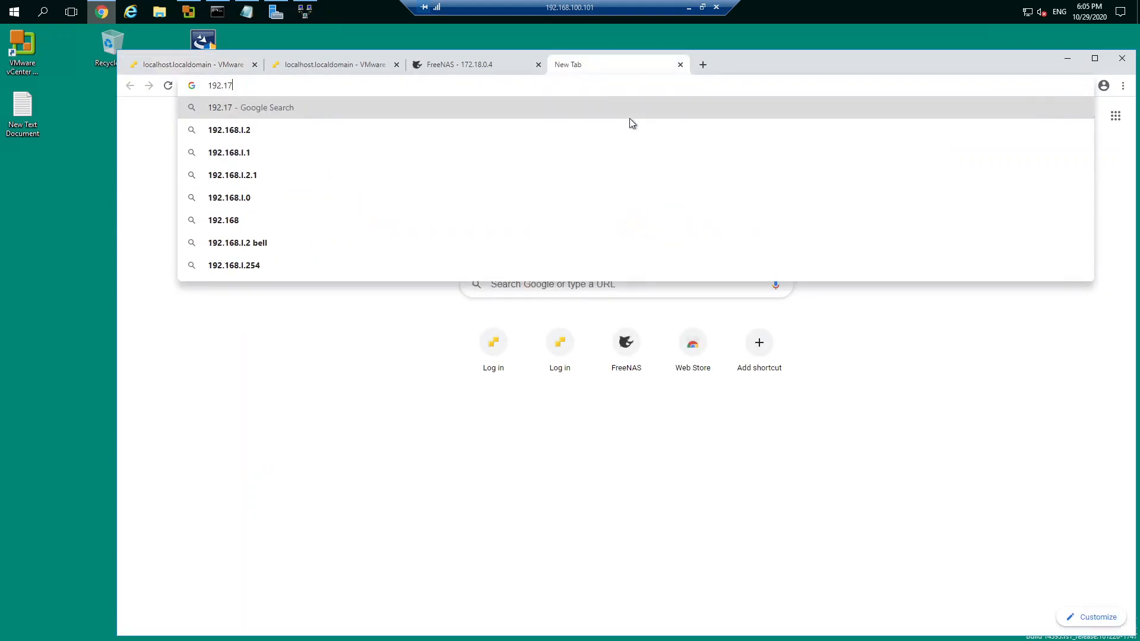
{"action": "key", "text": "BackSpace"}
{"action": "type", "text": "68"}
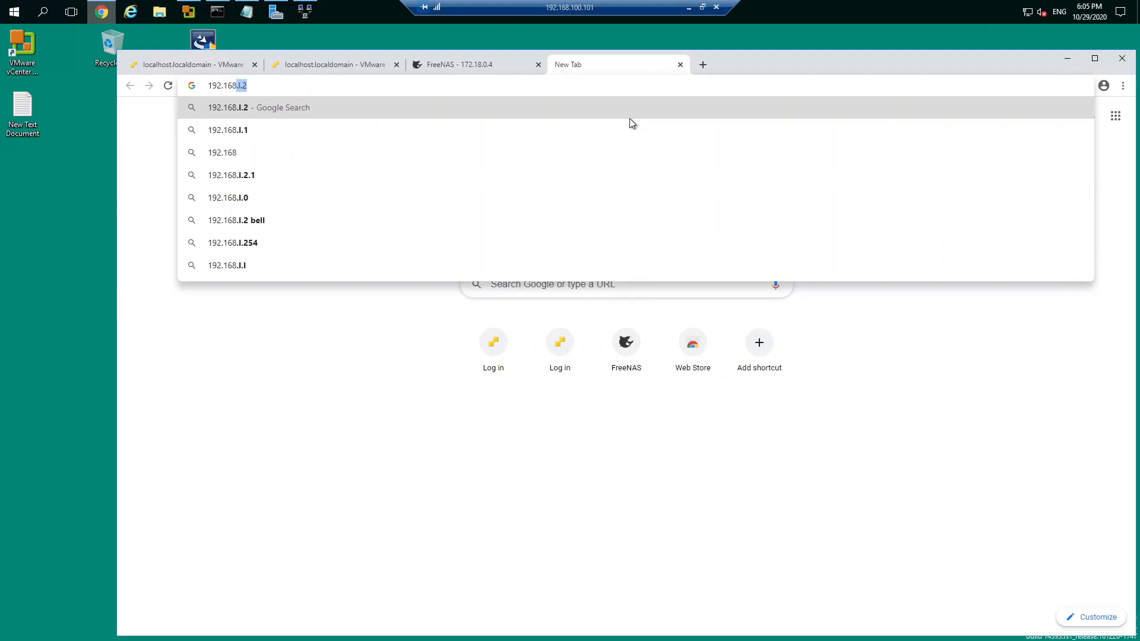
{"action": "type", "text": "."}
{"action": "type", "text": "100"}
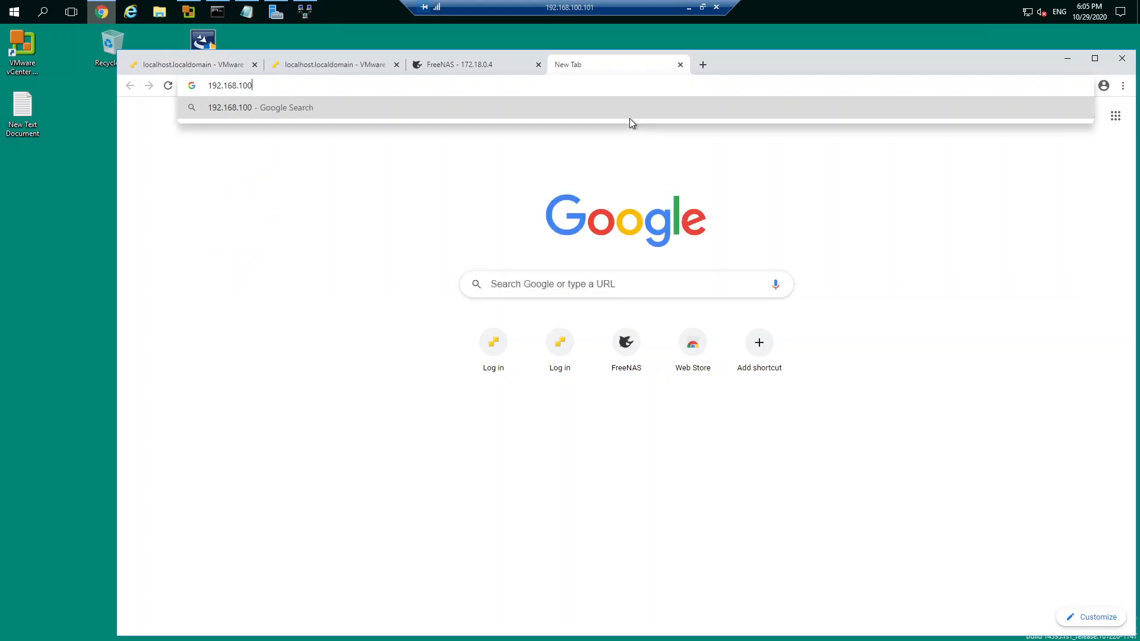
{"action": "type", "text": ".110"}
{"action": "key", "text": "Return"}
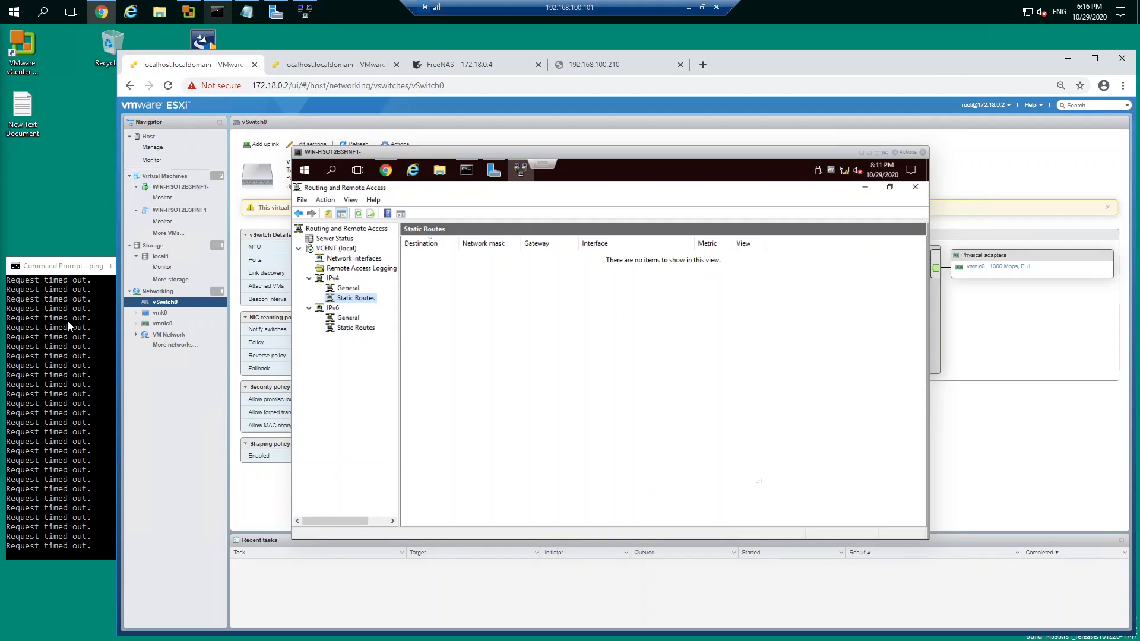
Step: Start a new IPv4 static route on interface Ethernet0 with destination 172.18.0.0 in the virtual machine's Routing and Remote Access
{"action": "left_click", "coordinate": [347, 289]}
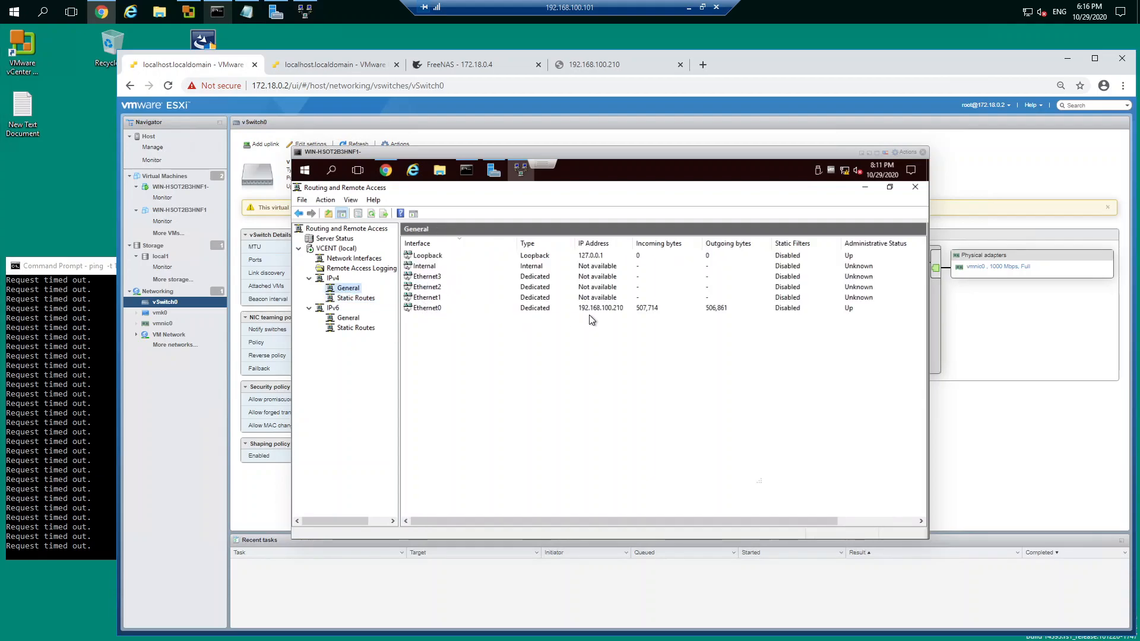
{"action": "left_click", "coordinate": [357, 299]}
{"action": "right_click", "coordinate": [363, 303]}
{"action": "left_click", "coordinate": [395, 309]}
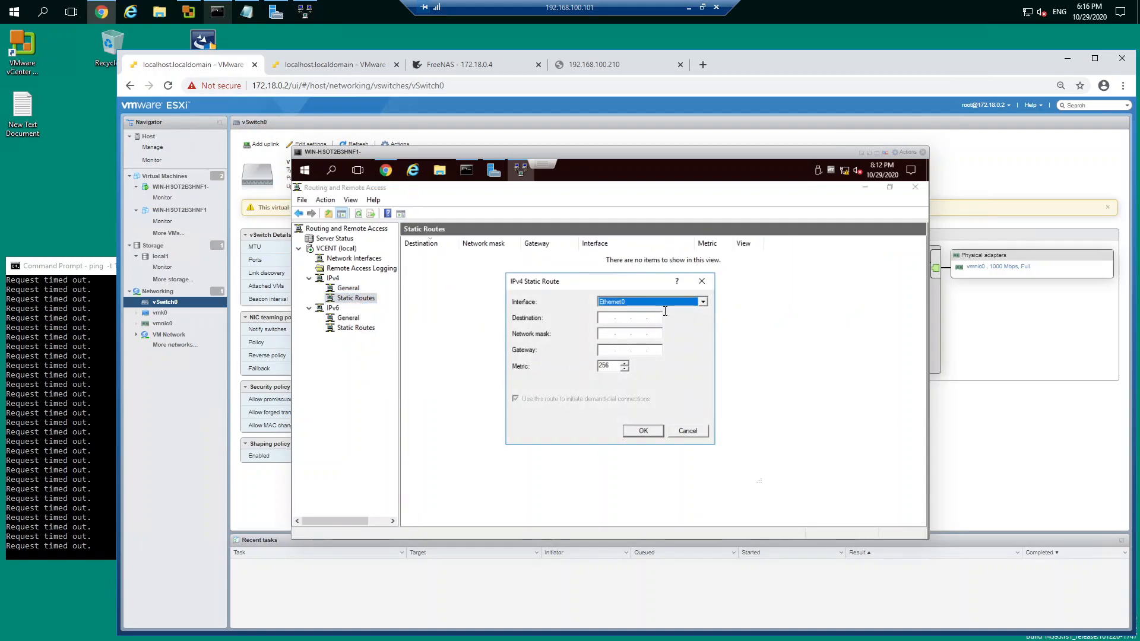
{"action": "left_click", "coordinate": [608, 318]}
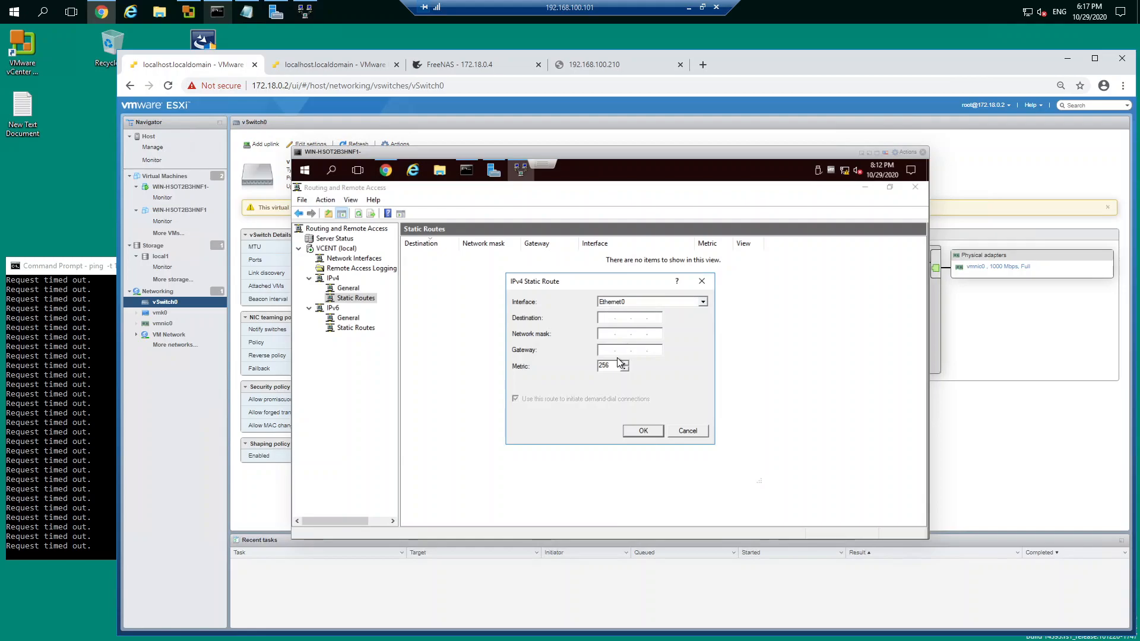
{"action": "type", "text": "172.18.0.0"}
Step: Give the static route network mask 255.255.0.0 and gateway 172.18.0.1, save it, and check the running ping to 192.168.100.210
{"action": "left_click", "coordinate": [603, 337]}
{"action": "type", "text": "255.255.0.0"}
{"action": "key", "text": "Tab"}
{"action": "type", "text": "172.18.0.1"}
{"action": "left_click", "coordinate": [643, 431]}
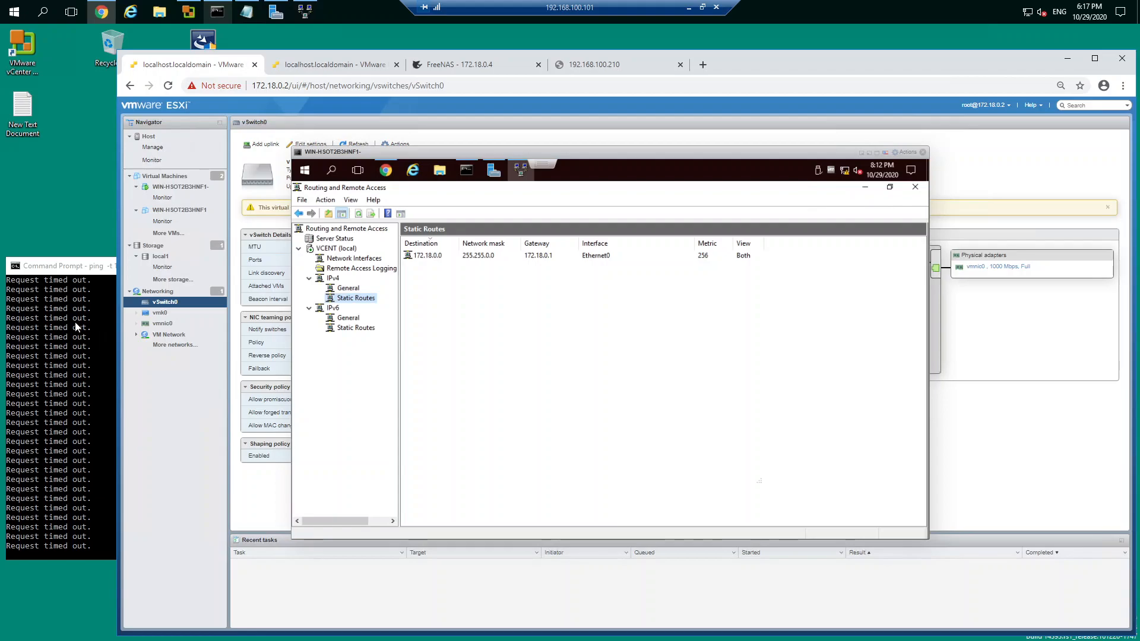
{"action": "left_click", "coordinate": [69, 270]}
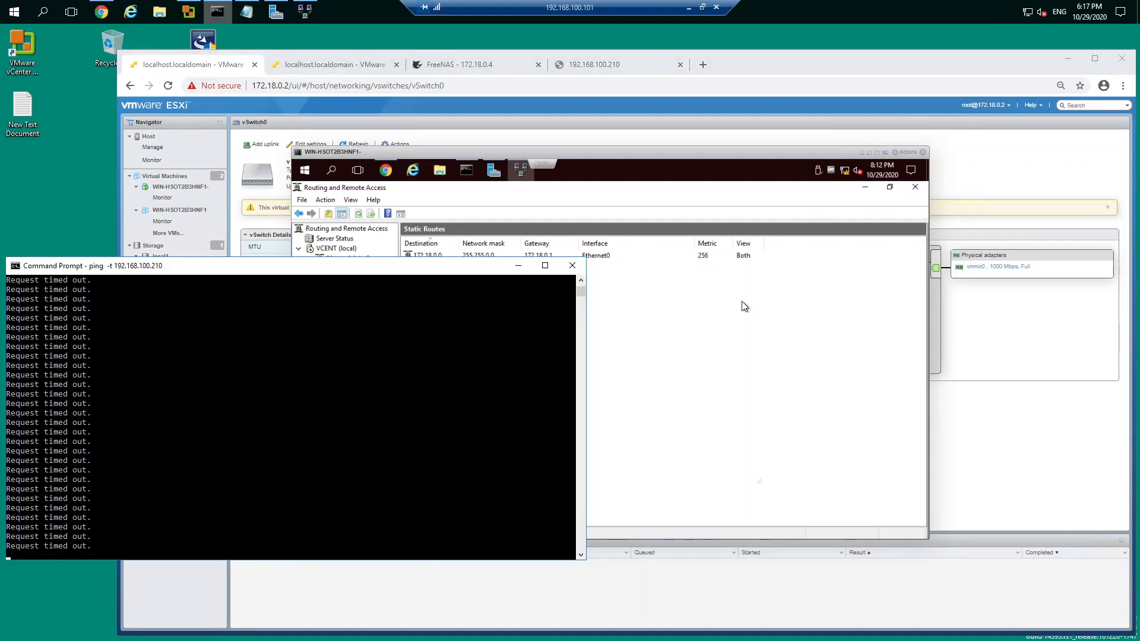
{"action": "left_click", "coordinate": [688, 306]}
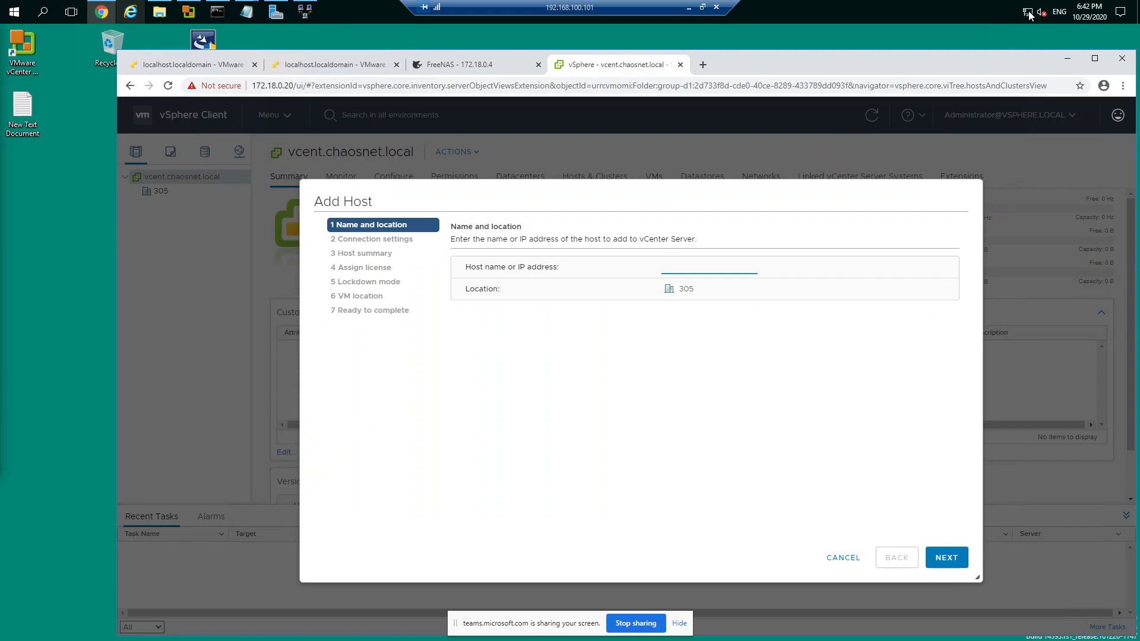
Step: Open the WIN-HSOT2B3HNF1- console from the 172.18.0.2 host client and examine the Ethernet0 adapter's network connection details
{"action": "left_click", "coordinate": [210, 65]}
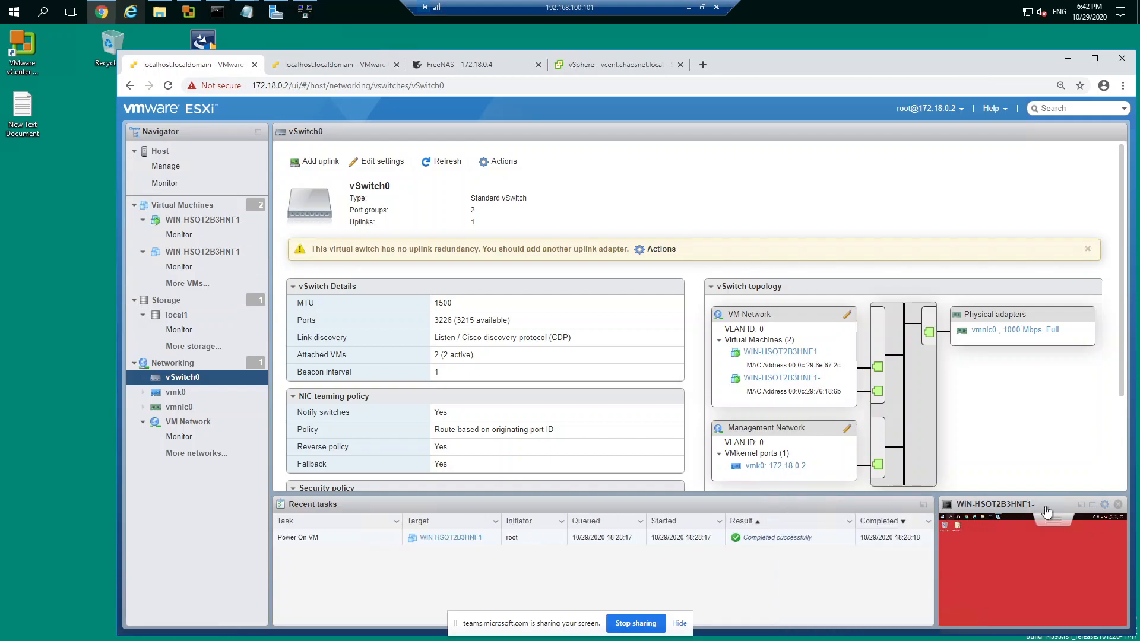
{"action": "left_click", "coordinate": [1083, 505]}
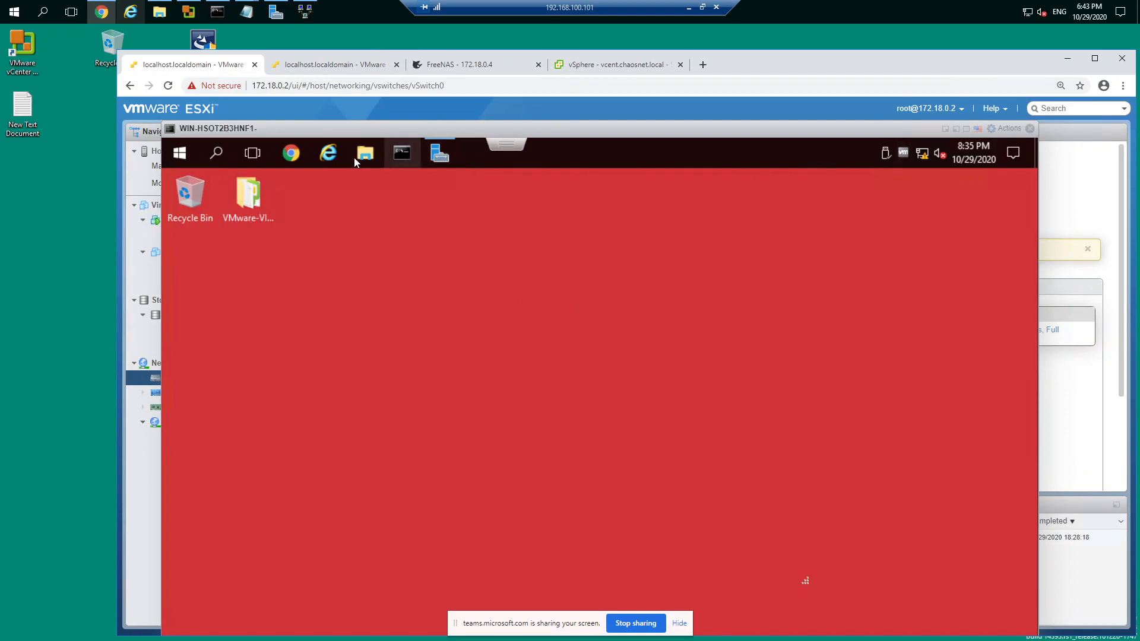
{"action": "right_click", "coordinate": [928, 157]}
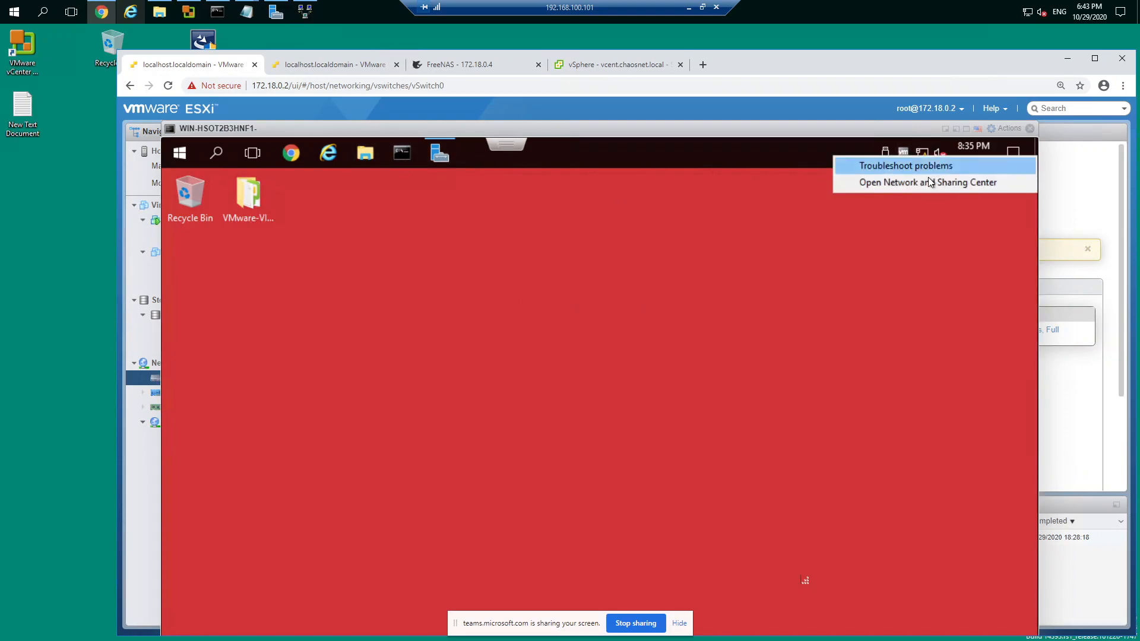
{"action": "left_click", "coordinate": [921, 183]}
{"action": "left_click", "coordinate": [374, 263]}
{"action": "double_click", "coordinate": [383, 261]}
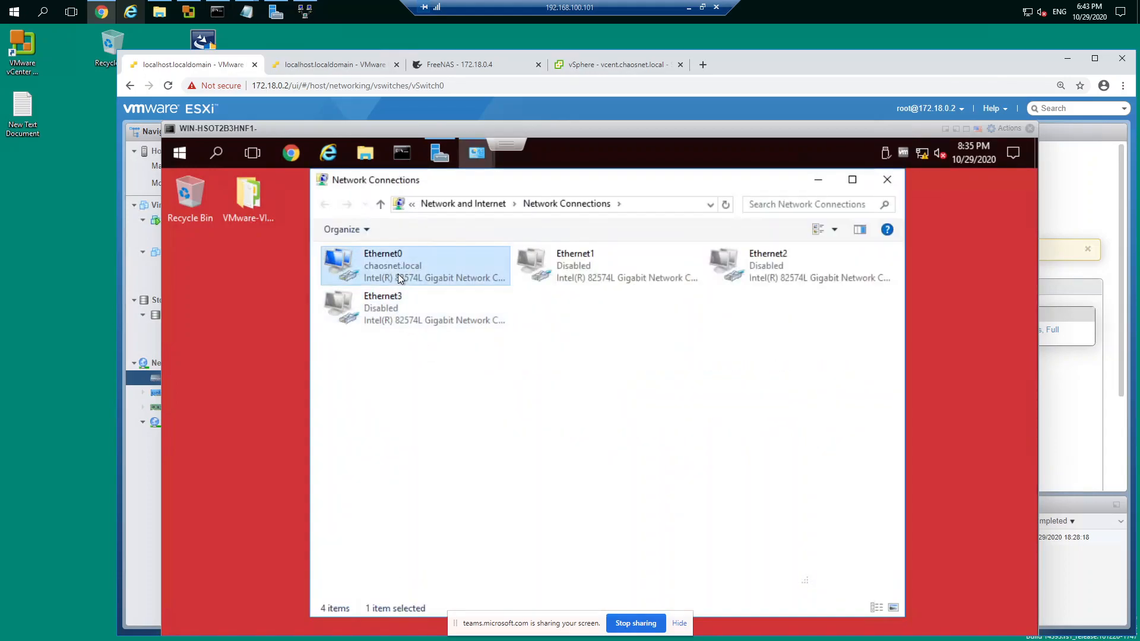
{"action": "left_click", "coordinate": [511, 386]}
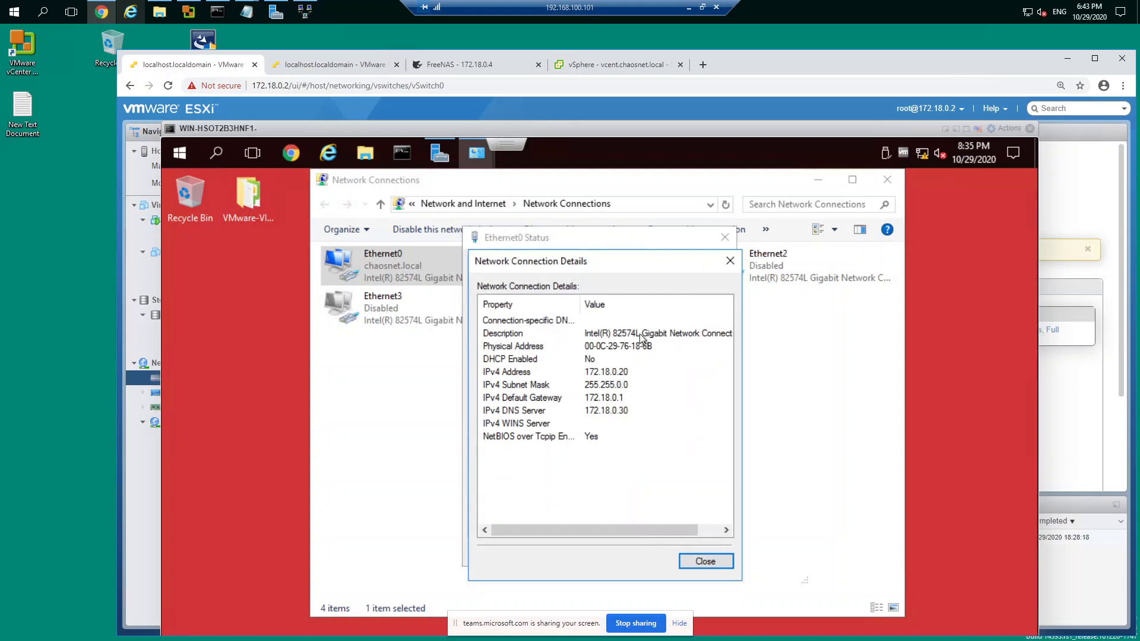
Step: In the test2 virtual machine on host 172.18.0.3, clear the command prompt and display the IP configuration with ipconfig
{"action": "left_click", "coordinate": [367, 65]}
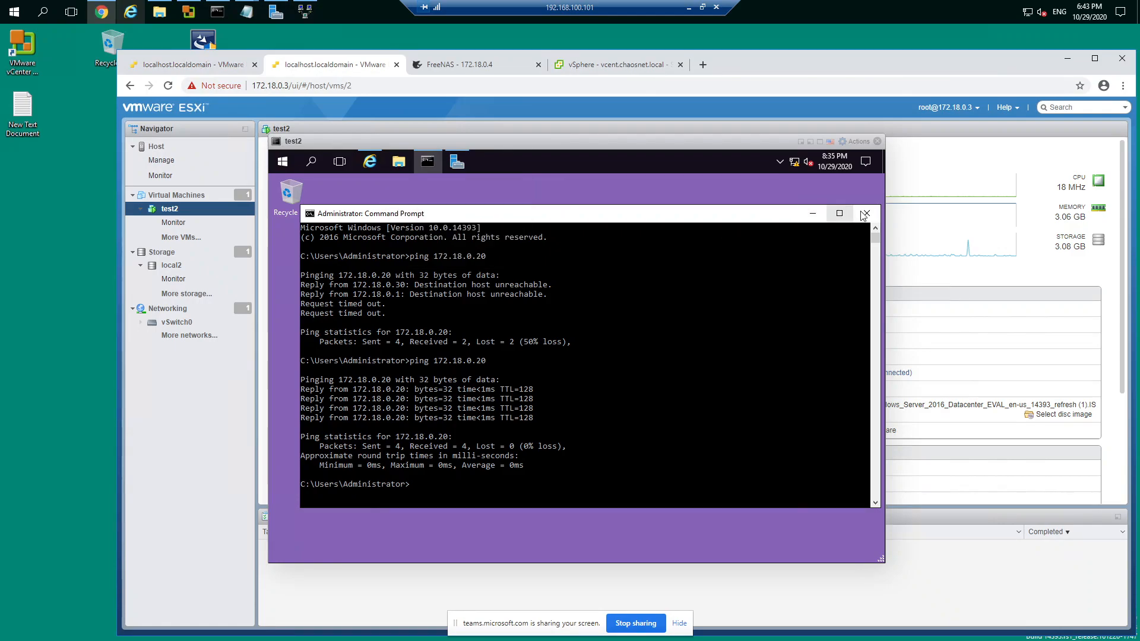
{"action": "left_click", "coordinate": [615, 316]}
{"action": "key", "text": "Escape"}
{"action": "type", "text": "cls"}
{"action": "key", "text": "Return"}
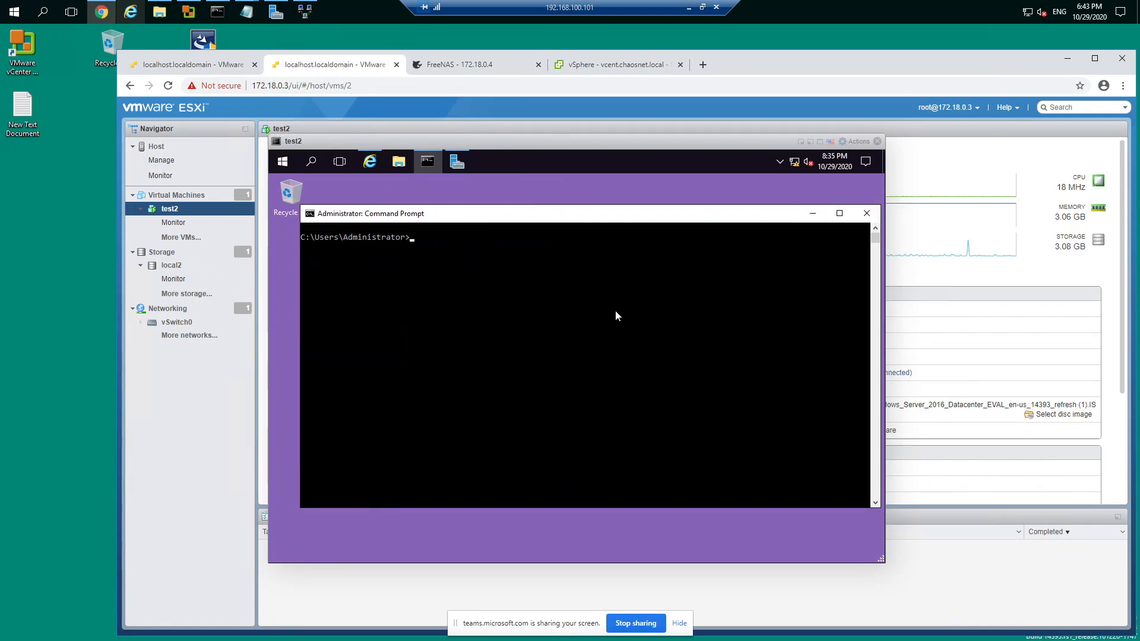
{"action": "type", "text": "pi"}
{"action": "key", "text": "BackSpace"}
{"action": "type", "text": "pconfig"}
{"action": "key", "text": "Return"}
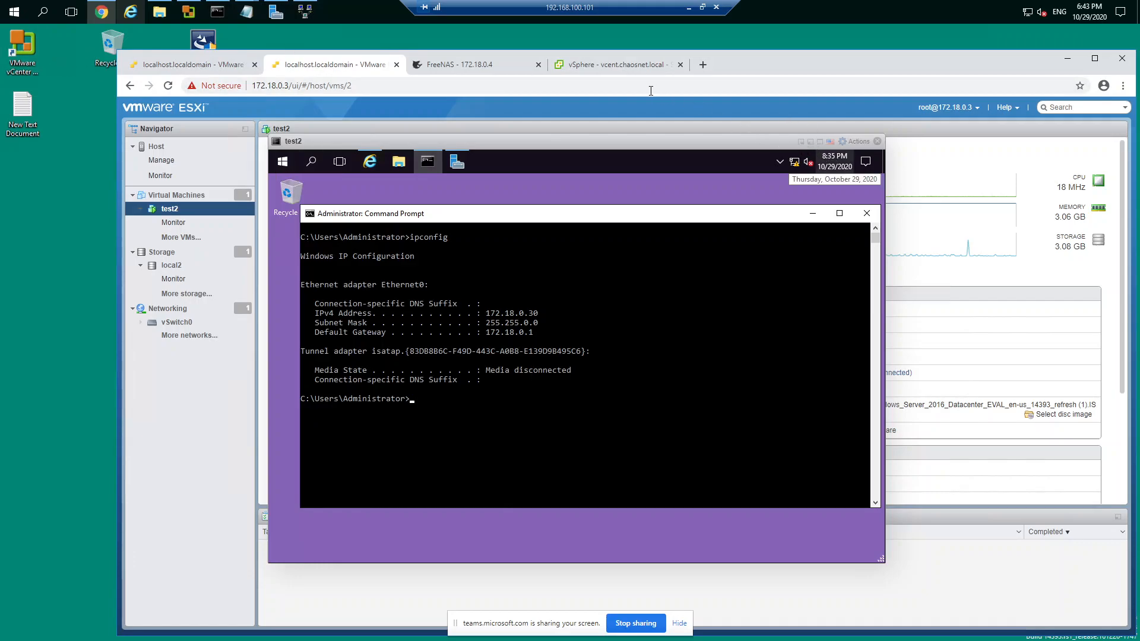
Step: Return to the vSphere Client page and locate the hosts file in the Windows\System32\drivers\etc folder
{"action": "left_click", "coordinate": [585, 64]}
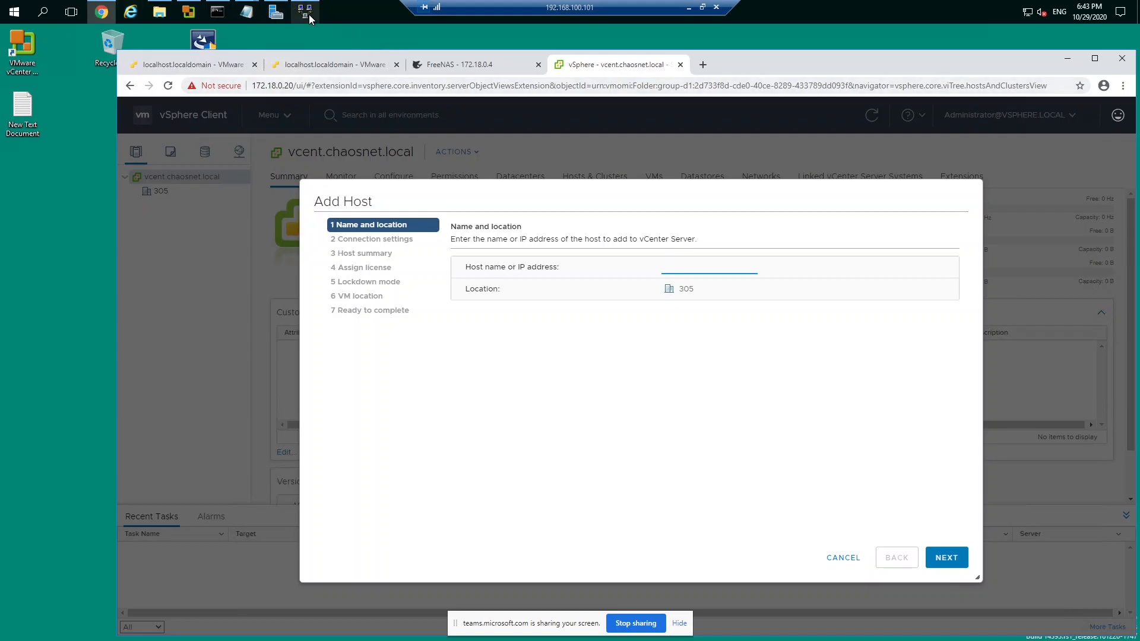
{"action": "left_click", "coordinate": [13, 11]}
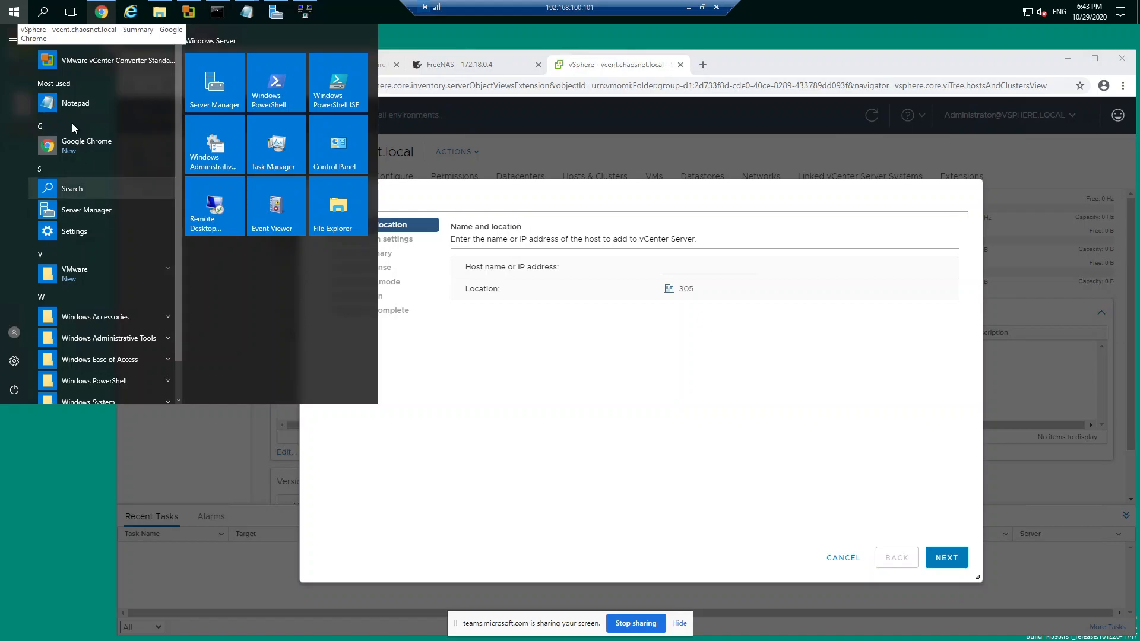
{"action": "right_click", "coordinate": [77, 109]}
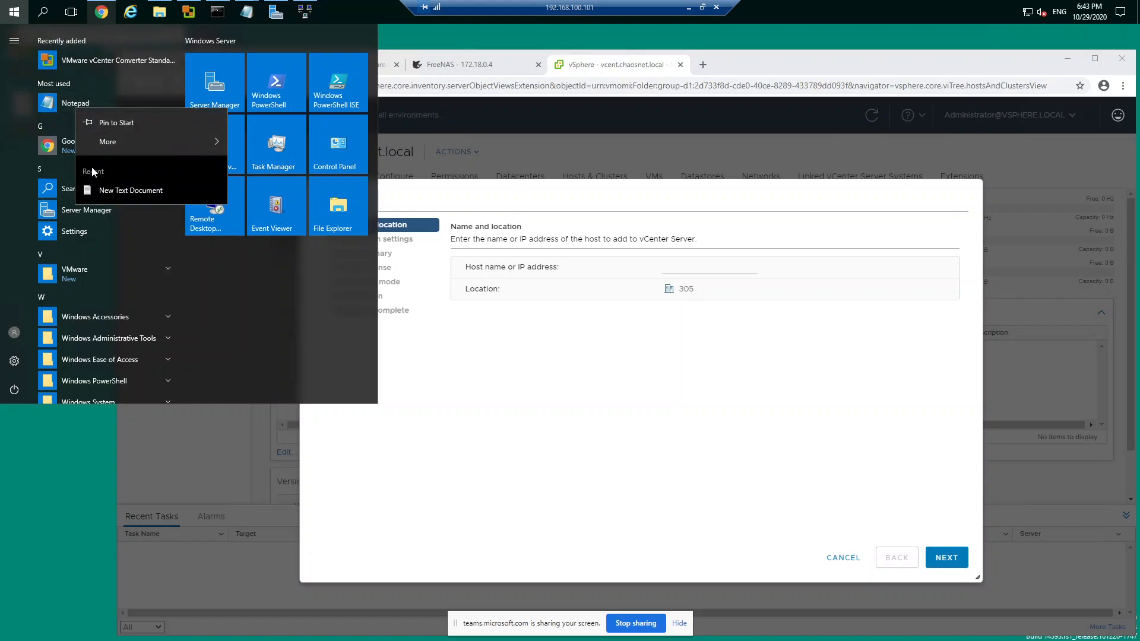
{"action": "left_click", "coordinate": [30, 525]}
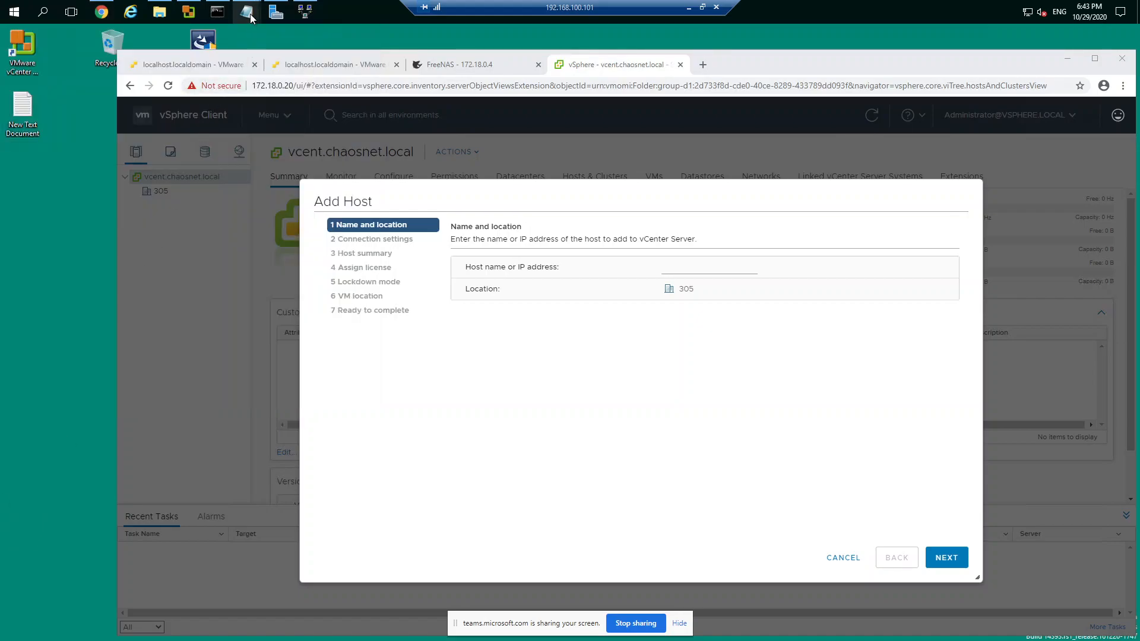
{"action": "mouse_move", "coordinate": [246, 12]}
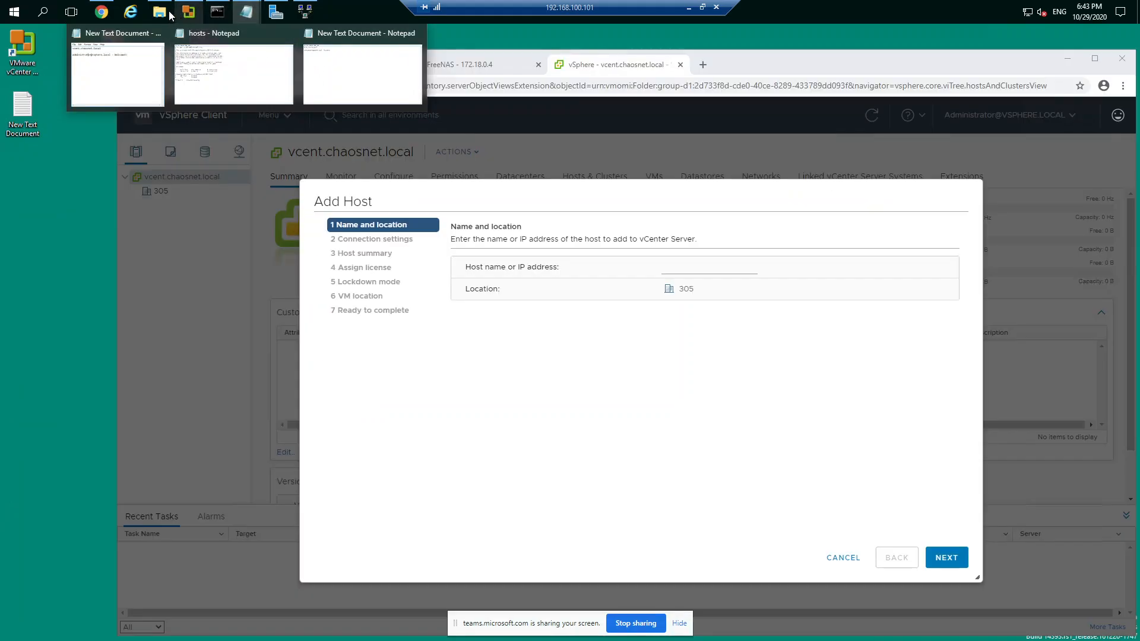
{"action": "left_click", "coordinate": [161, 13]}
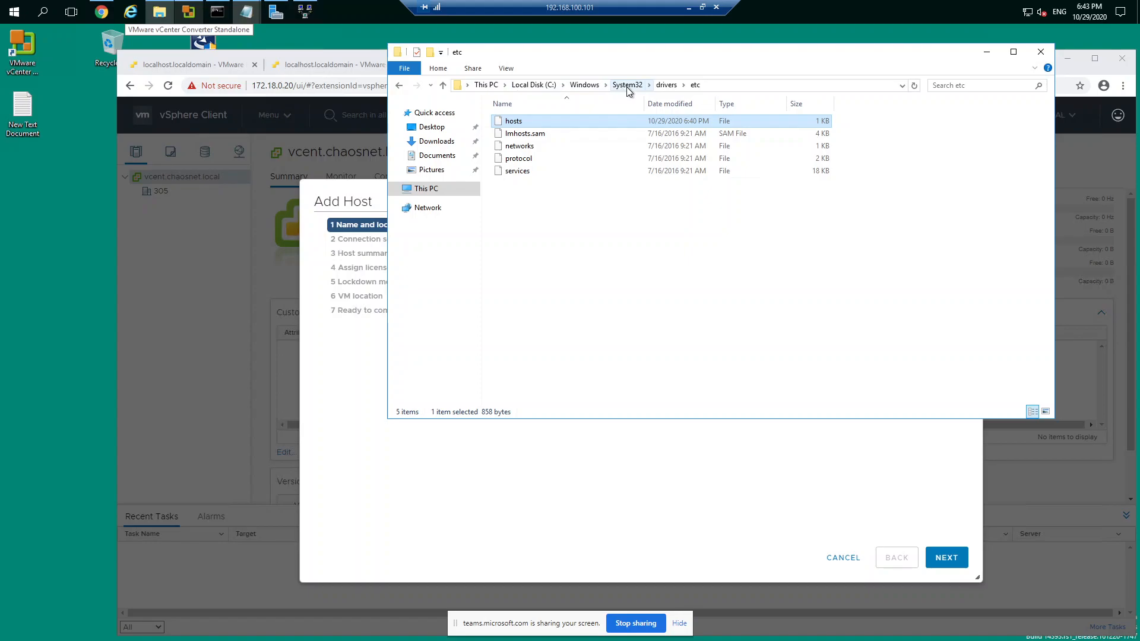
{"action": "left_click", "coordinate": [986, 52]}
Step: Review the open hosts file, highlight the vcent.chaosnet.local name mapped to 172.18.0.20, and close the file
{"action": "mouse_move", "coordinate": [248, 20]}
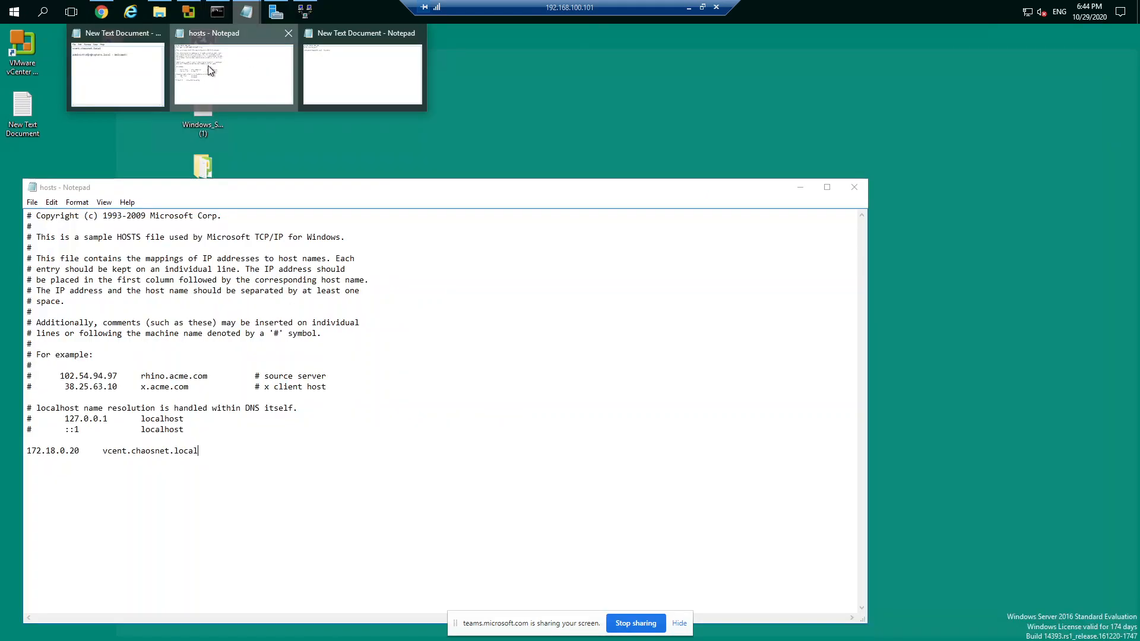
{"action": "left_click", "coordinate": [208, 67]}
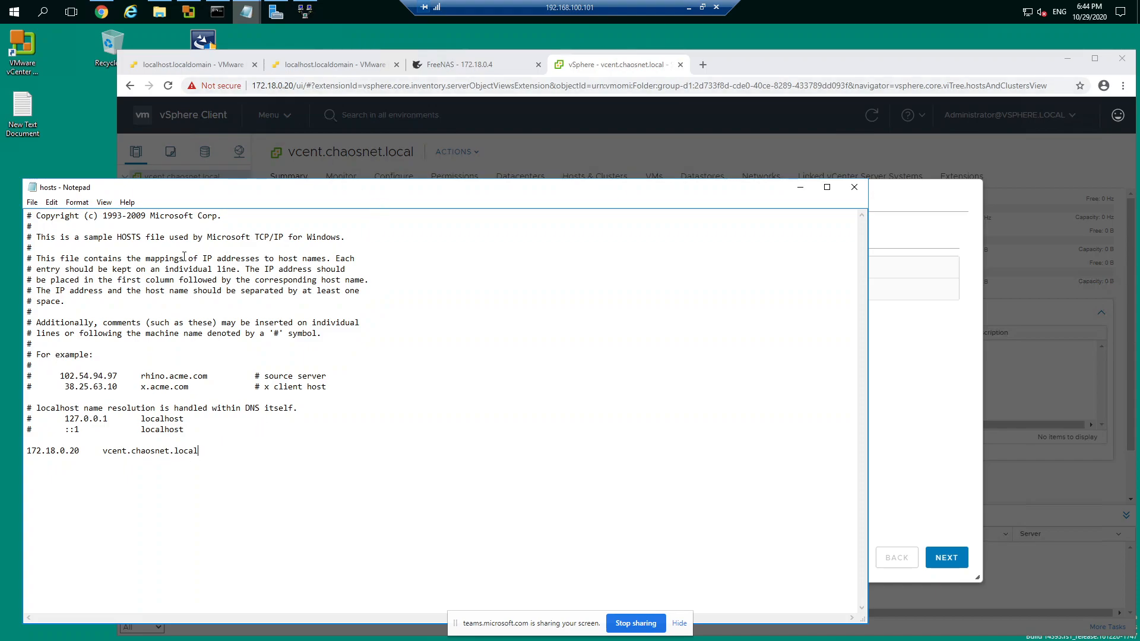
{"action": "left_click", "coordinate": [32, 203]}
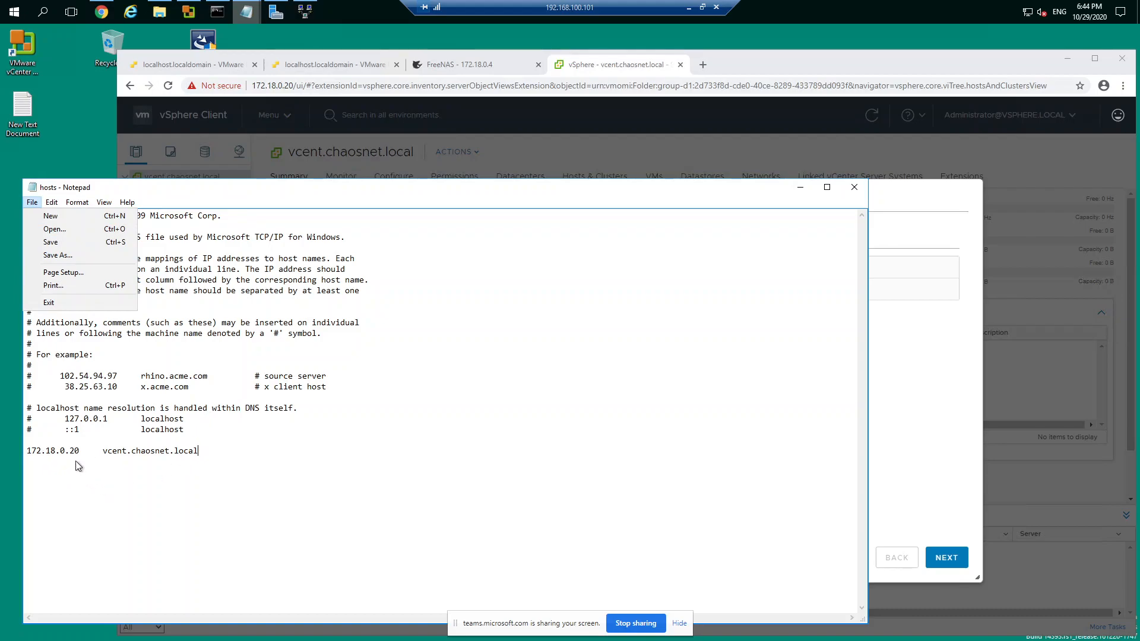
{"action": "left_click", "coordinate": [108, 454]}
{"action": "left_click_drag", "start_coordinate": [107, 455], "coordinate": [202, 455]}
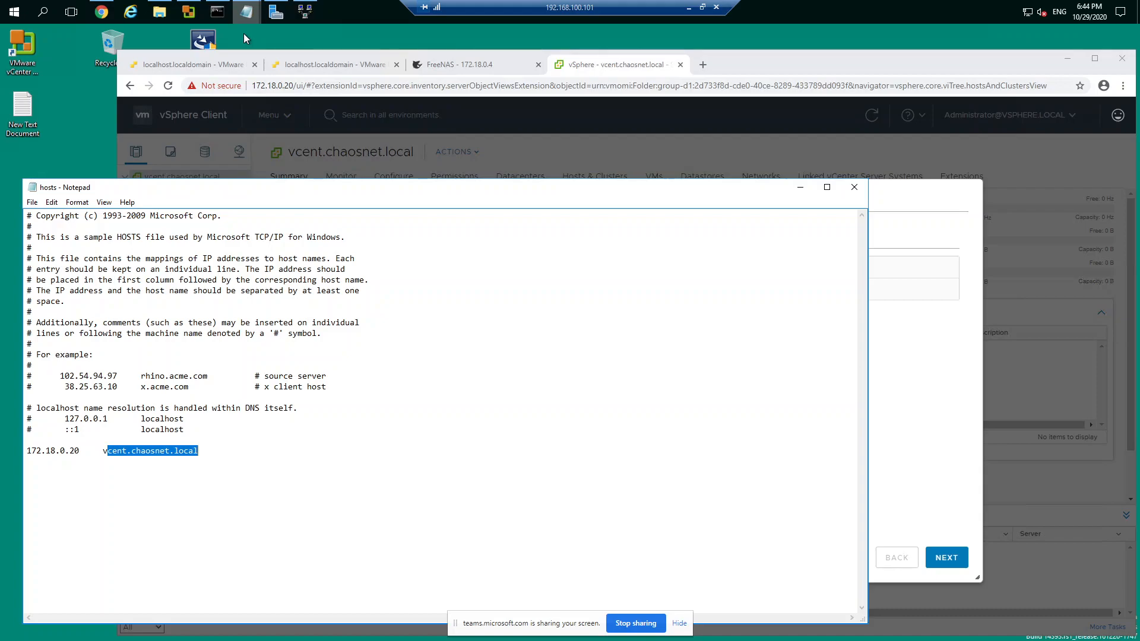
{"action": "left_click", "coordinate": [854, 189]}
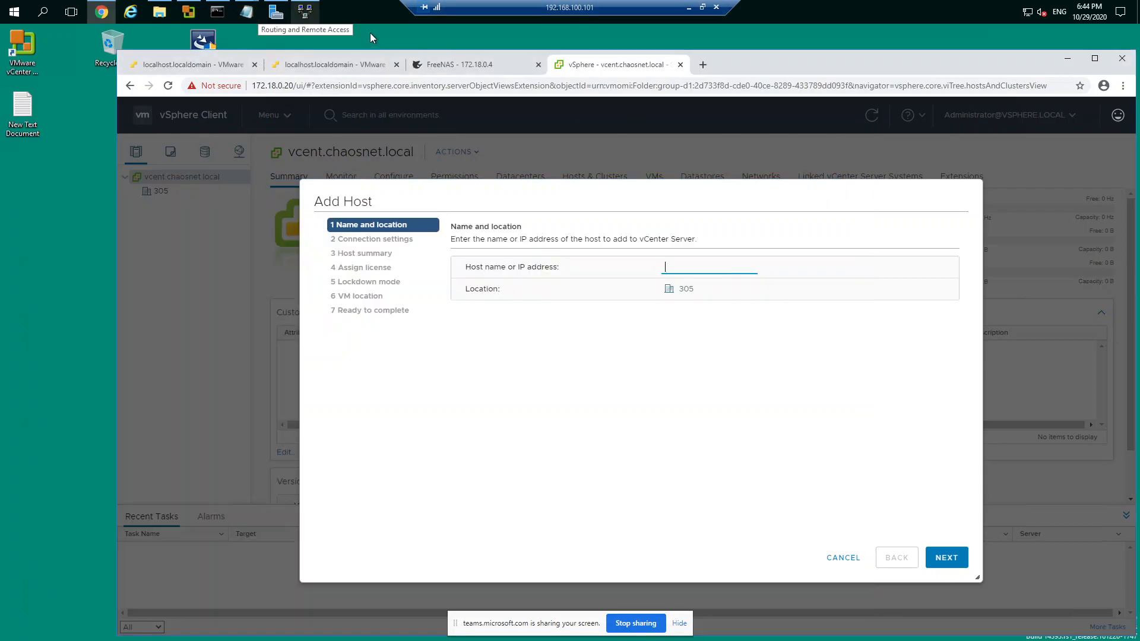
Step: Bring up the New Text Document notes and close them to get back to the Add Host wizard
{"action": "key", "text": "alt+Tab"}
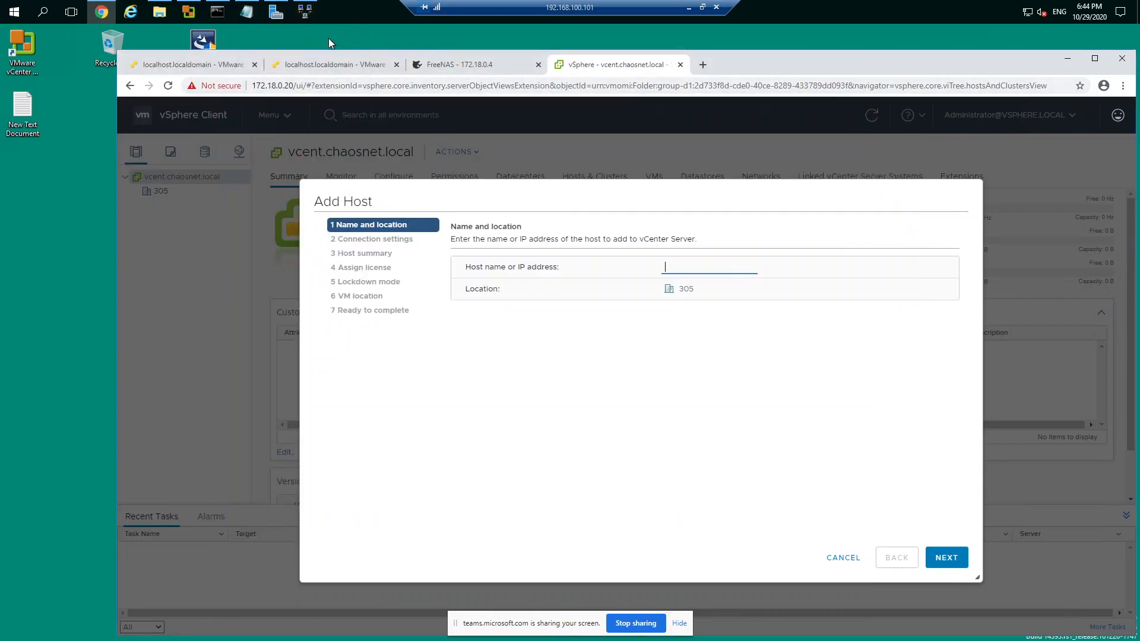
{"action": "left_click", "coordinate": [290, 57]}
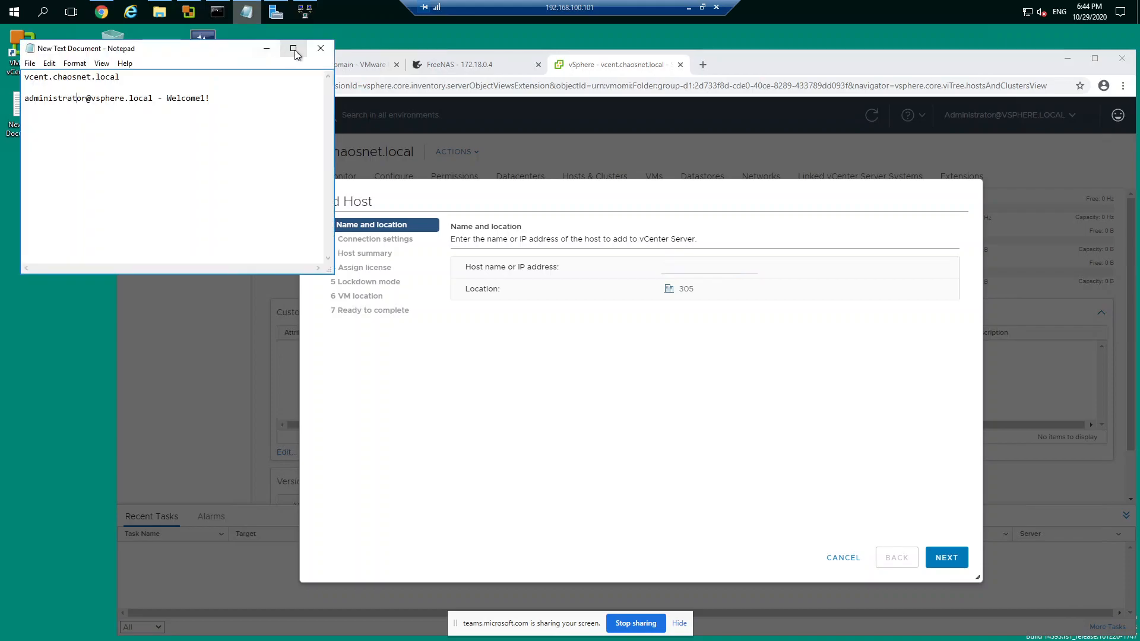
{"action": "left_click", "coordinate": [321, 48]}
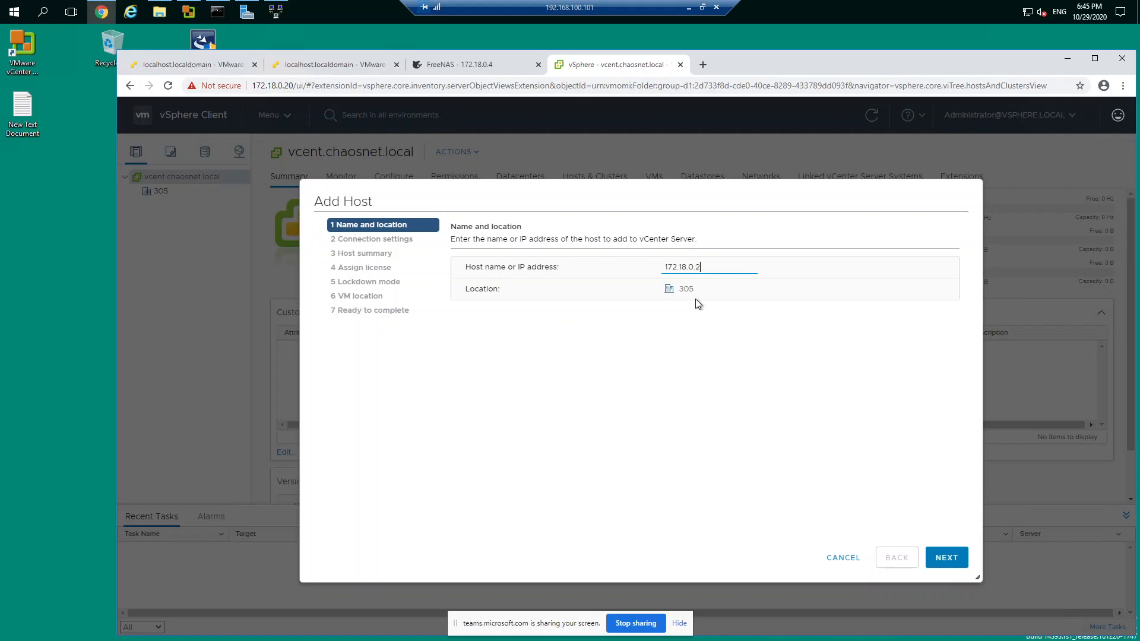
Step: Connect to host 172.18.0.2 with user name root and the account password, and accept replacing its certificate
{"action": "left_click", "coordinate": [956, 566]}
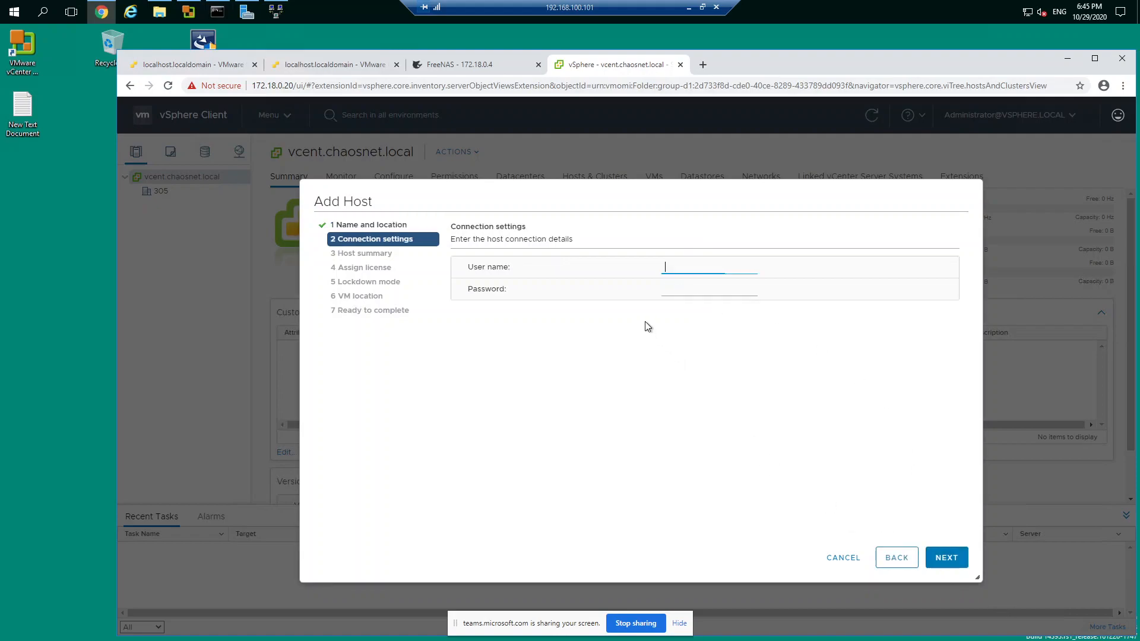
{"action": "type", "text": "root"}
{"action": "left_click", "coordinate": [722, 290]}
{"action": "type", "text": "••••••••••"}
{"action": "left_click", "coordinate": [948, 558]}
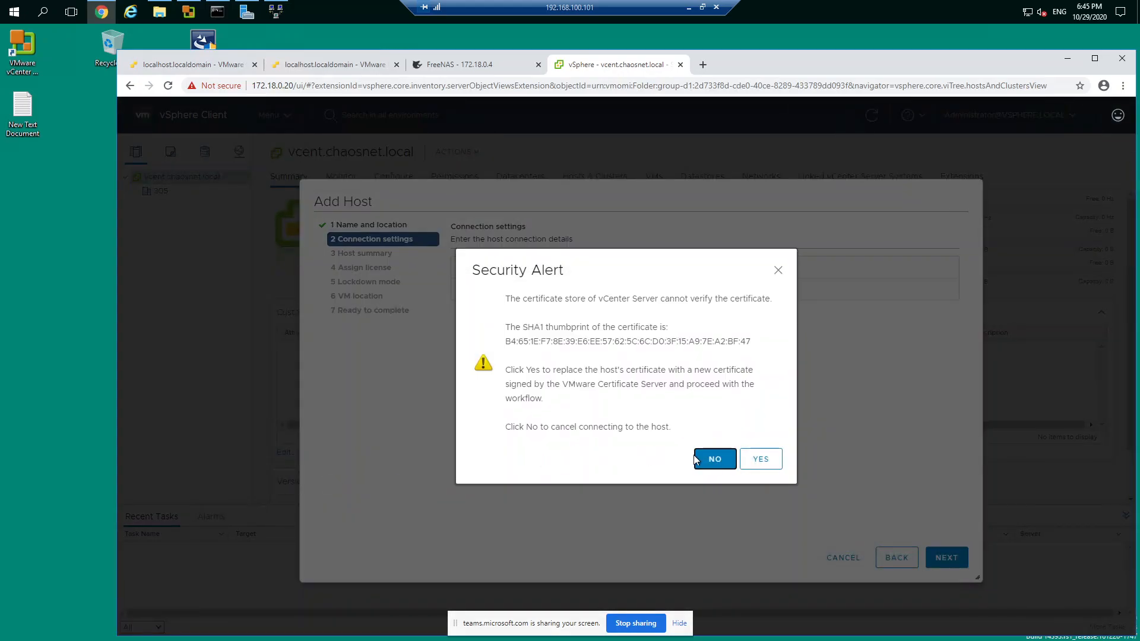
{"action": "left_click", "coordinate": [759, 461]}
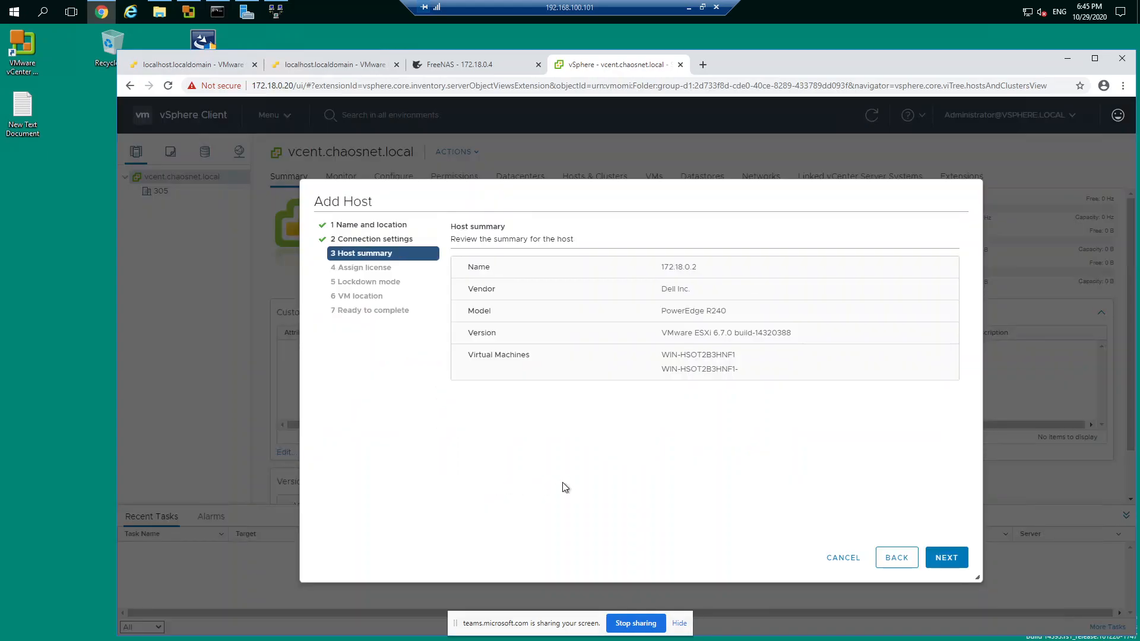
Step: Accept the host summary, Evaluation License, Disabled lockdown mode and VM location 305 to reach the Ready to complete page
{"action": "left_click", "coordinate": [946, 557]}
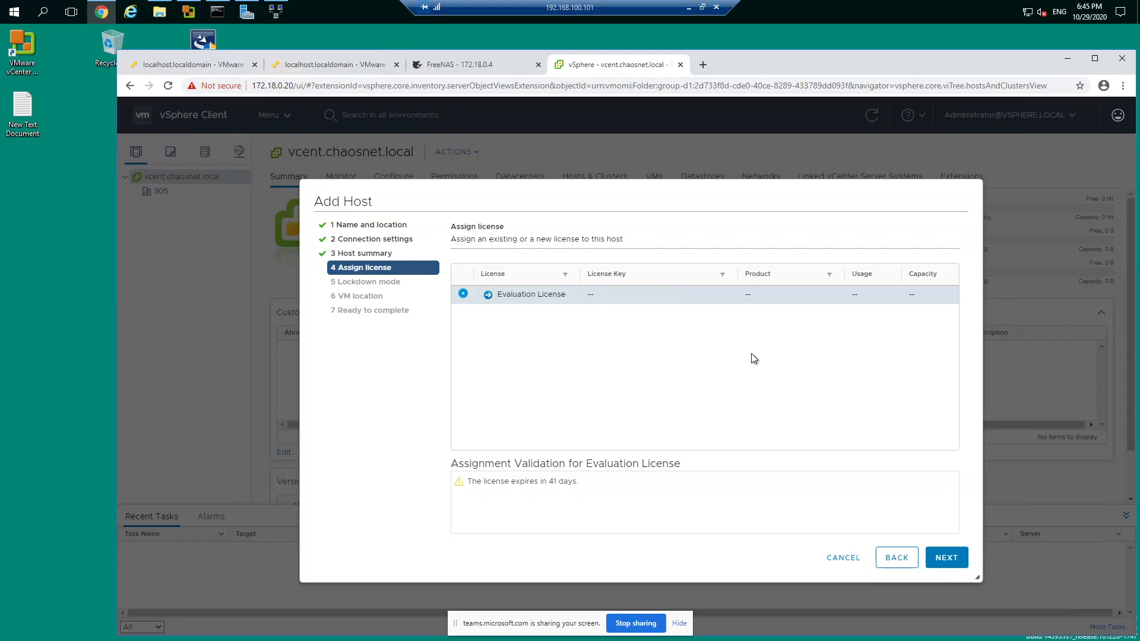
{"action": "left_click", "coordinate": [945, 561]}
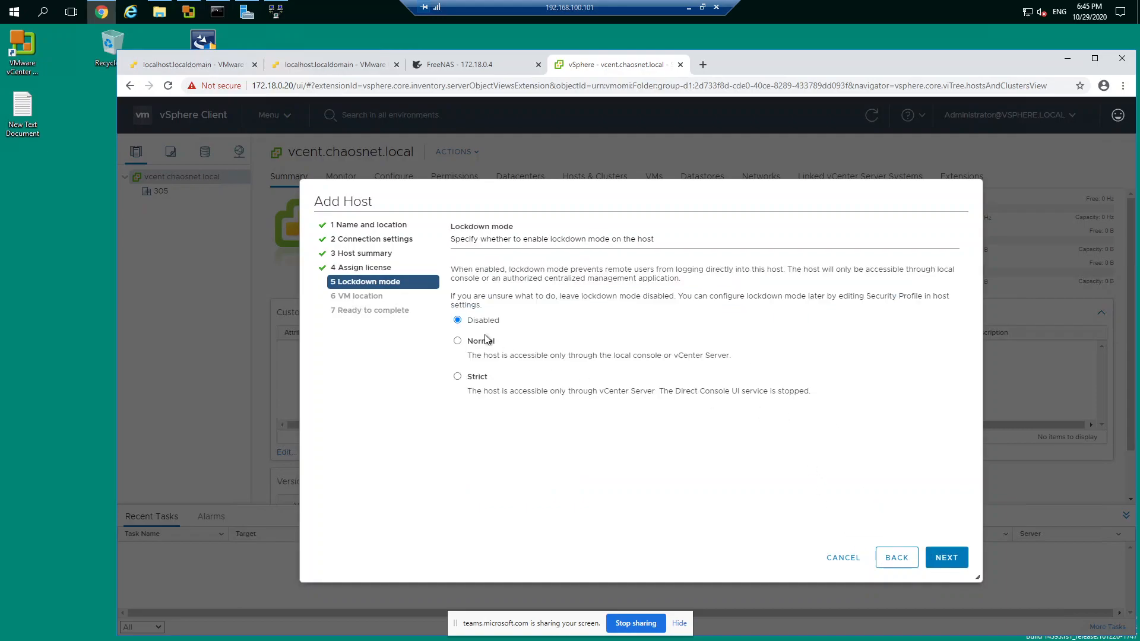
{"action": "left_click", "coordinate": [943, 561]}
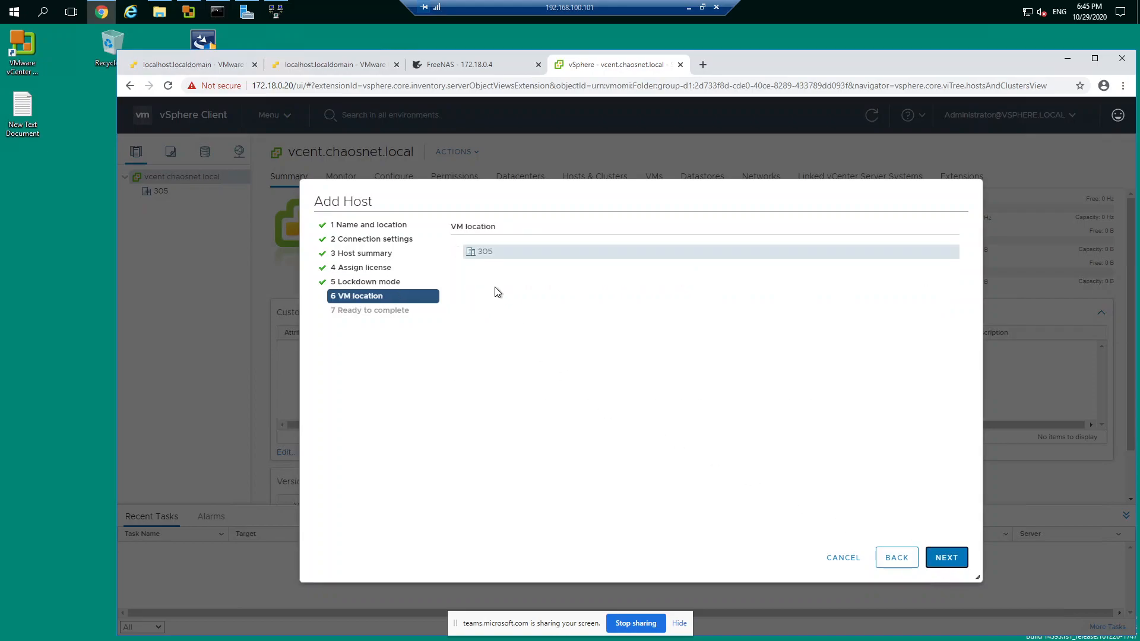
{"action": "left_click", "coordinate": [950, 565]}
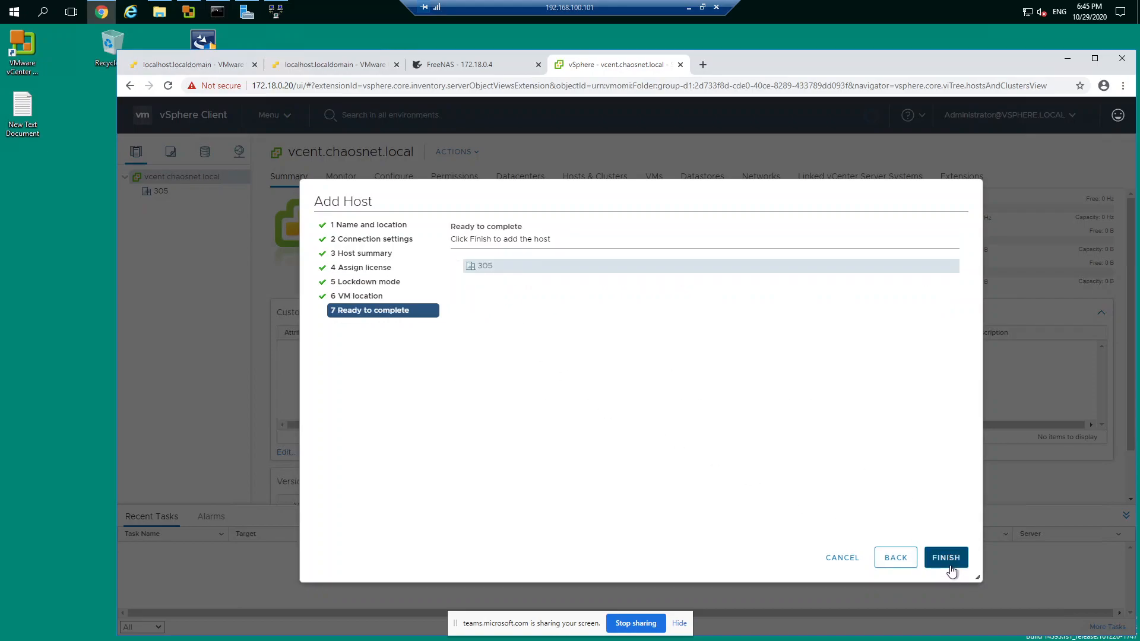
Step: Finish adding host 172.18.0.2, expand it in the inventory tree, and widen the tree to show the full virtual machine names
{"action": "left_click", "coordinate": [949, 561]}
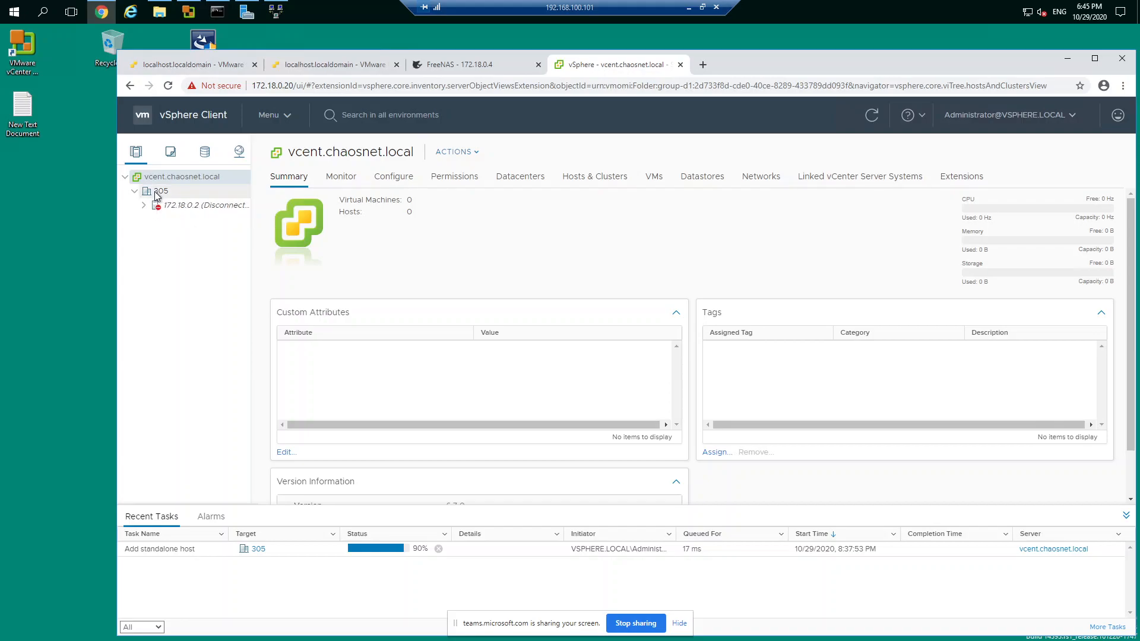
{"action": "left_click", "coordinate": [144, 206]}
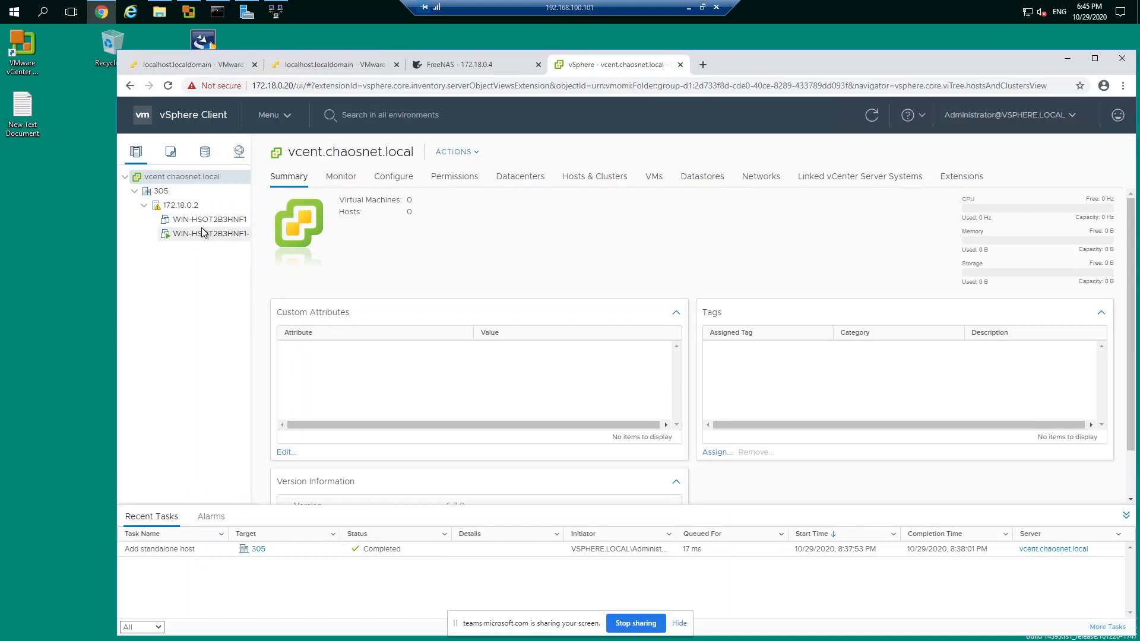
{"action": "left_click_drag", "start_coordinate": [251, 248], "coordinate": [272, 248]}
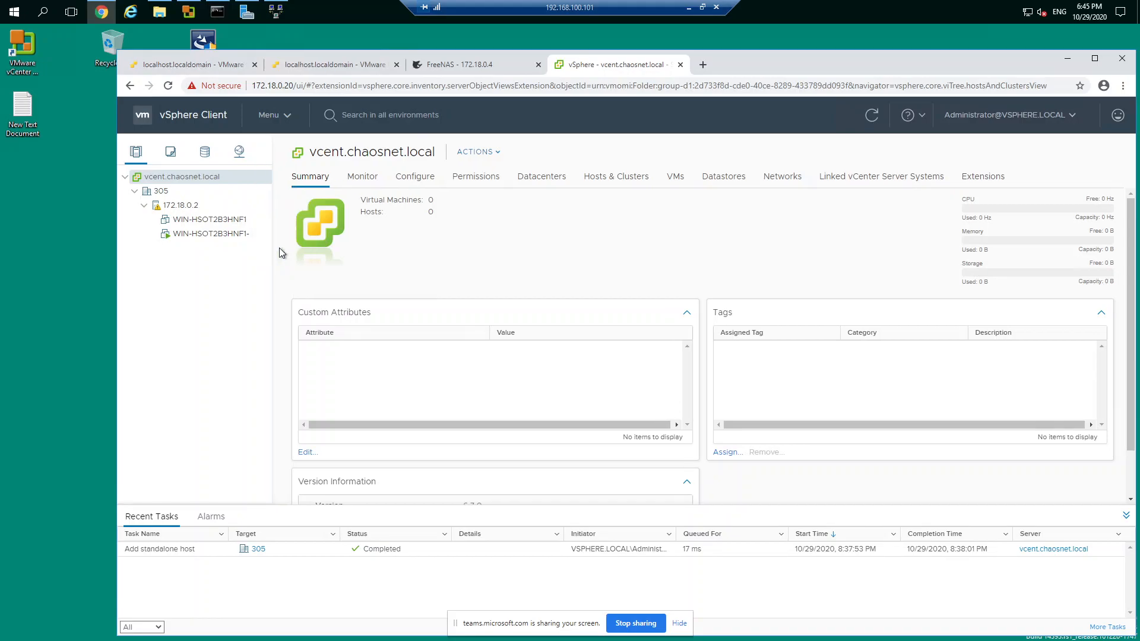
Step: Start adding another host to datacenter 305 with the IP address 172.18.0.3, and continue to its connection settings
{"action": "right_click", "coordinate": [161, 193]}
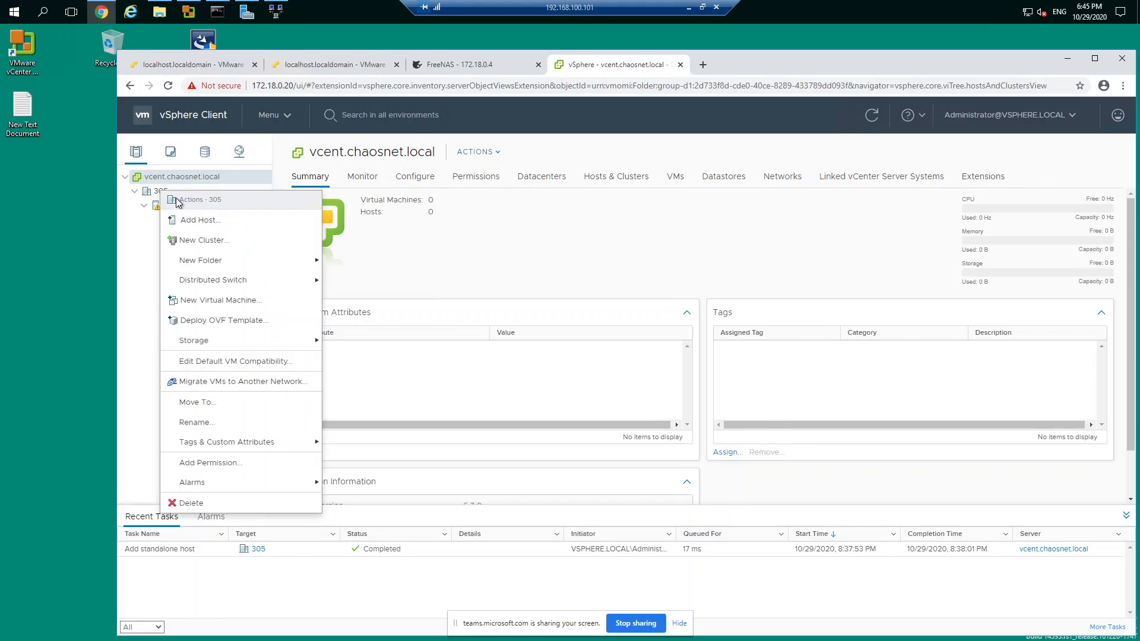
{"action": "left_click", "coordinate": [200, 221]}
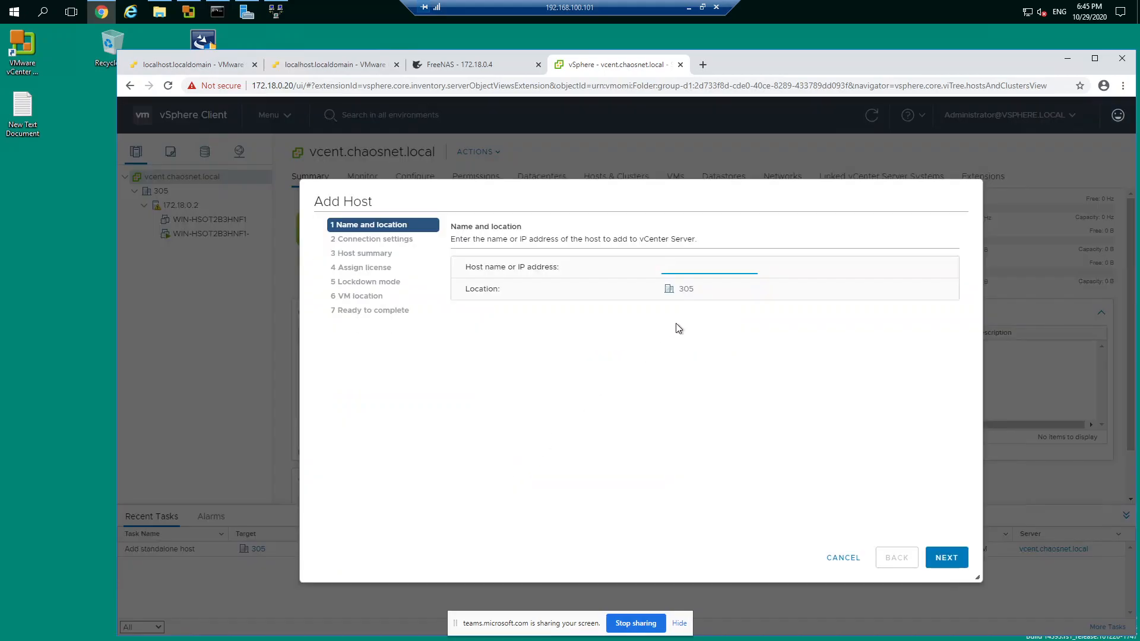
{"action": "left_click", "coordinate": [688, 266]}
{"action": "type", "text": "172.18.0.3"}
{"action": "left_click", "coordinate": [946, 558]}
Step: Try to connect to host 172.18.0.3 with user name root and the account password, trusting its certificate
{"action": "type", "text": "root"}
{"action": "key", "text": "Tab"}
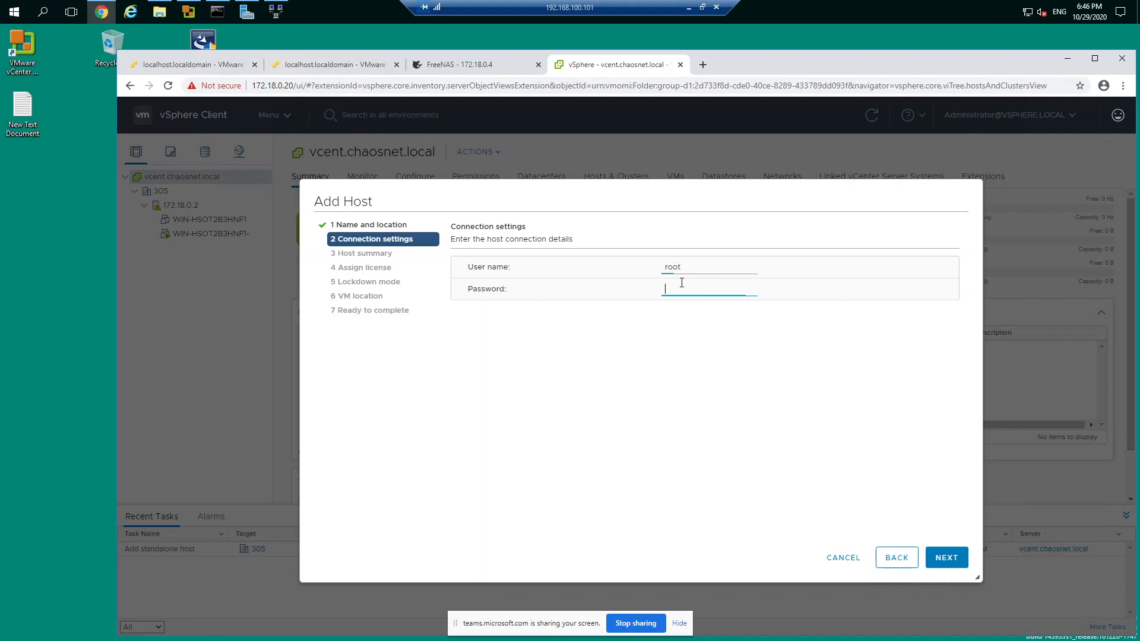
{"action": "type", "text": "•••••••••"}
{"action": "left_click", "coordinate": [947, 549]}
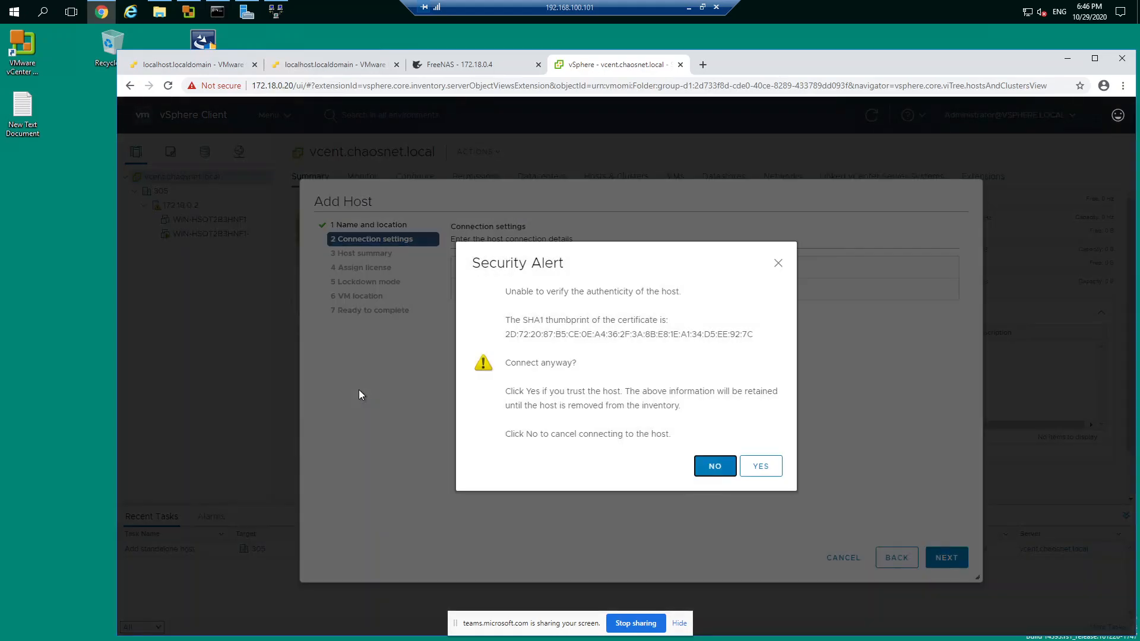
{"action": "left_click", "coordinate": [760, 466]}
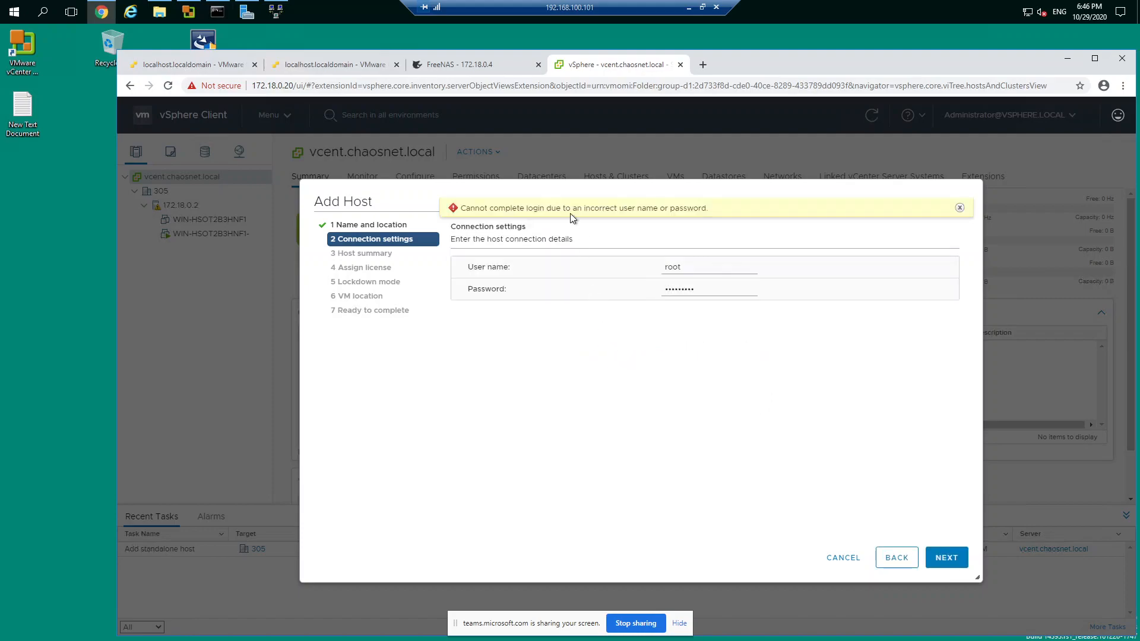
Step: Replace the root account password for host 172.18.0.3 and continue to the host summary
{"action": "left_click_drag", "start_coordinate": [704, 289], "coordinate": [599, 291]}
{"action": "type", "text": "••••••••••"}
{"action": "left_click", "coordinate": [946, 557]}
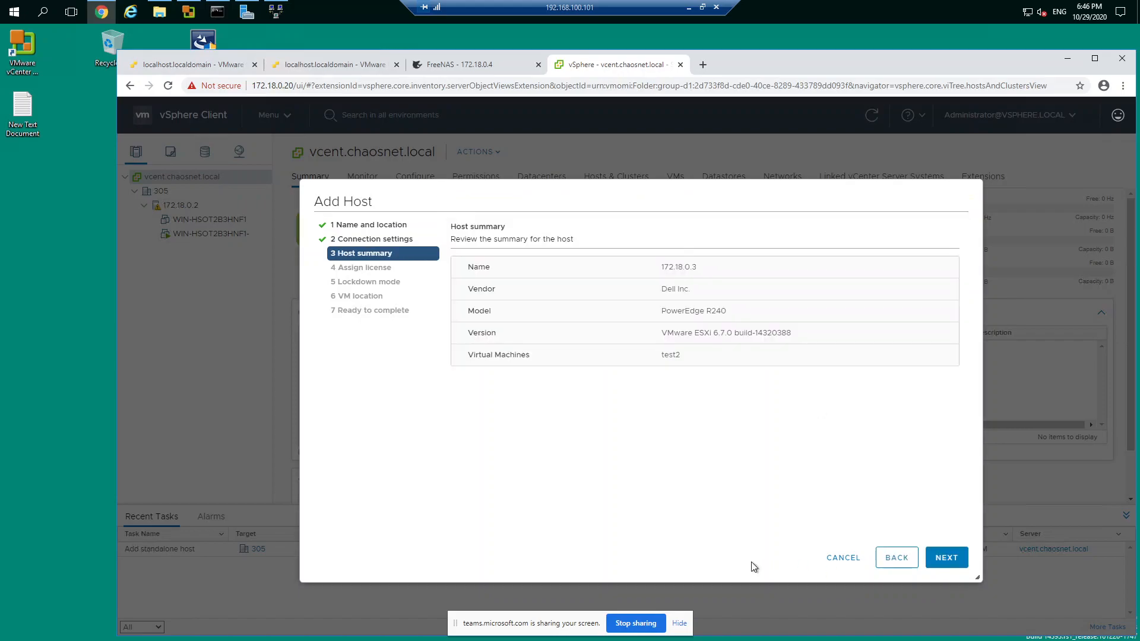
Step: Accept the host summary, Evaluation License, Disabled lockdown mode and preset VM location, and finish adding host 172.18.0.3
{"action": "left_click", "coordinate": [944, 559]}
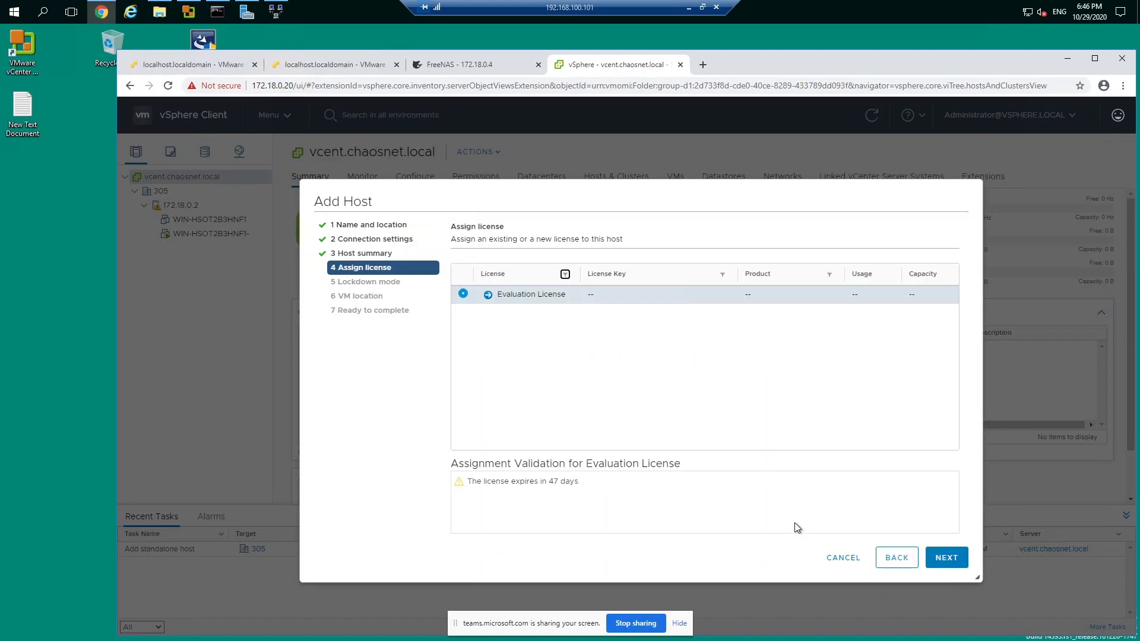
{"action": "left_click", "coordinate": [948, 558]}
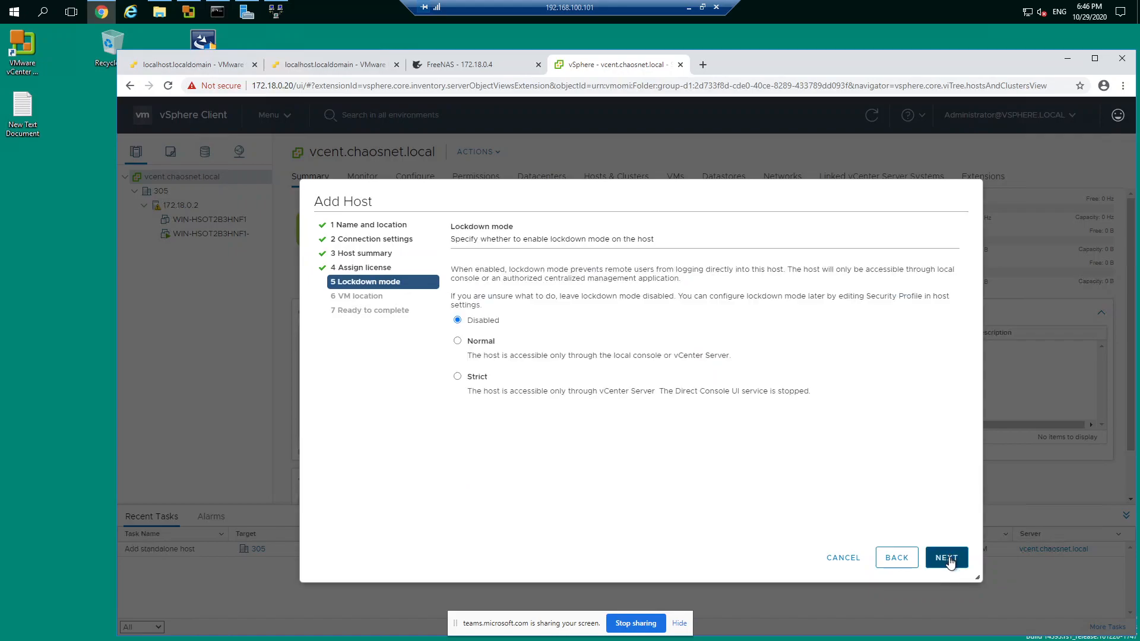
{"action": "left_click", "coordinate": [948, 558]}
{"action": "left_click", "coordinate": [948, 559]}
{"action": "left_click", "coordinate": [948, 558]}
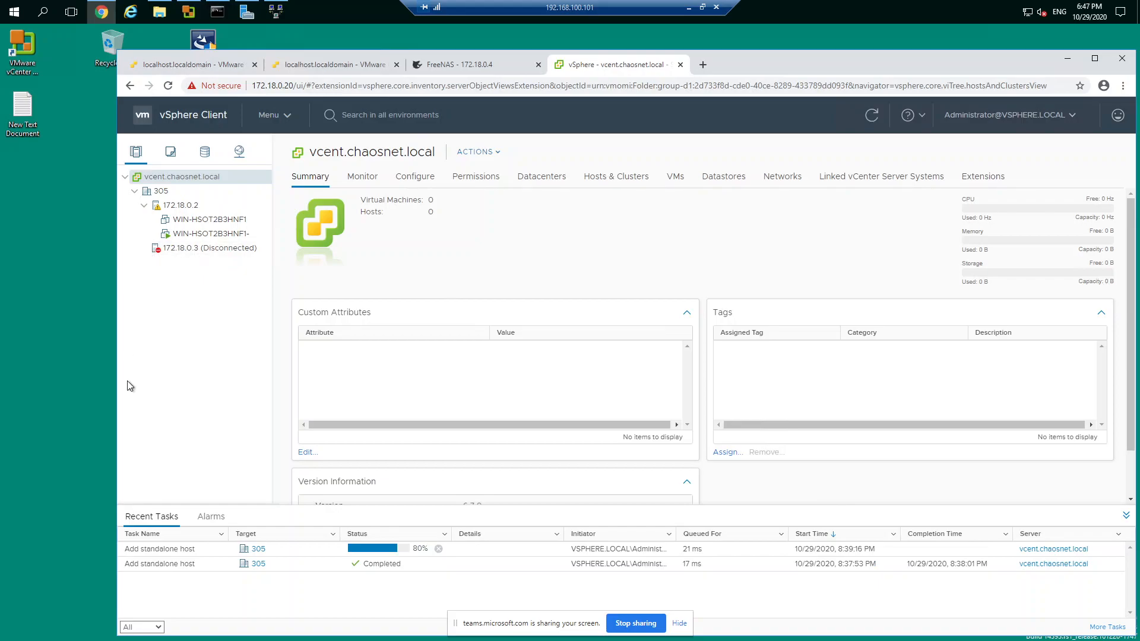
Step: View the summary of host 172.18.0.3 and of virtual machine WIN-HSOT2B3HNF1 under host 172.18.0.2
{"action": "left_click", "coordinate": [192, 252]}
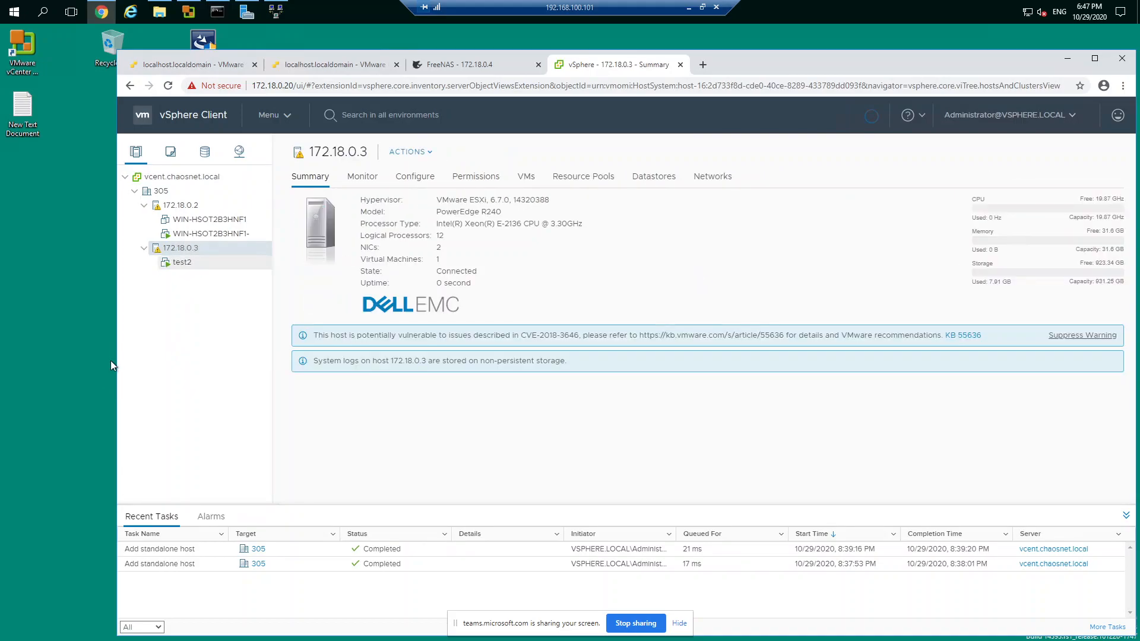
{"action": "left_click", "coordinate": [184, 221]}
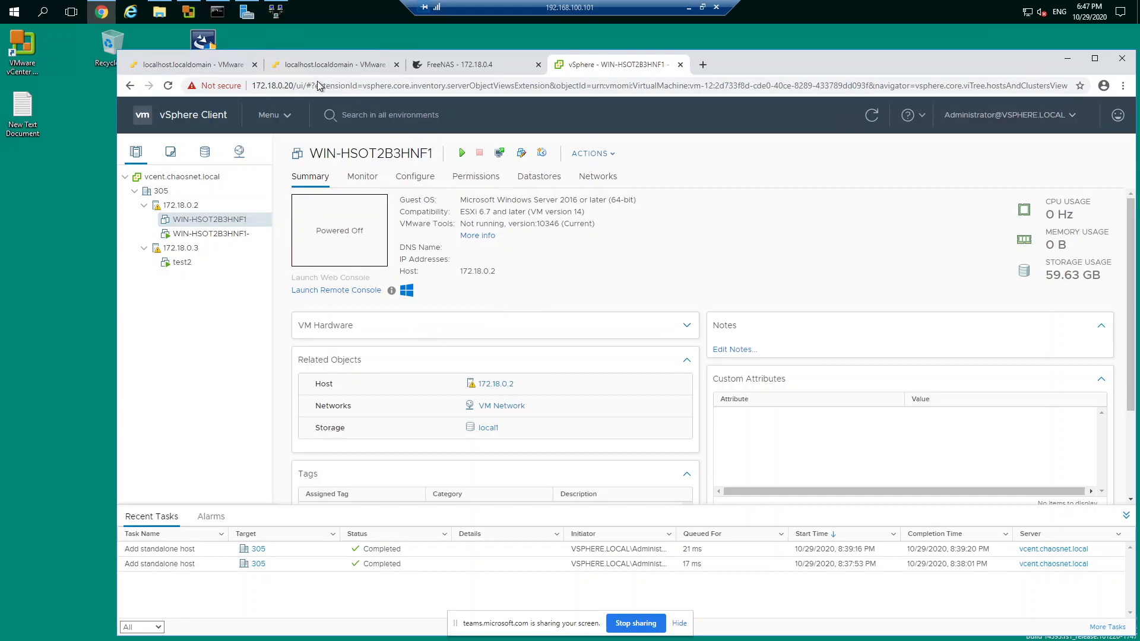
Step: Switch to the ESXi web client of host 172.18.0.2 and dismiss the lost connection message over the virtual machine console
{"action": "left_click", "coordinate": [170, 66]}
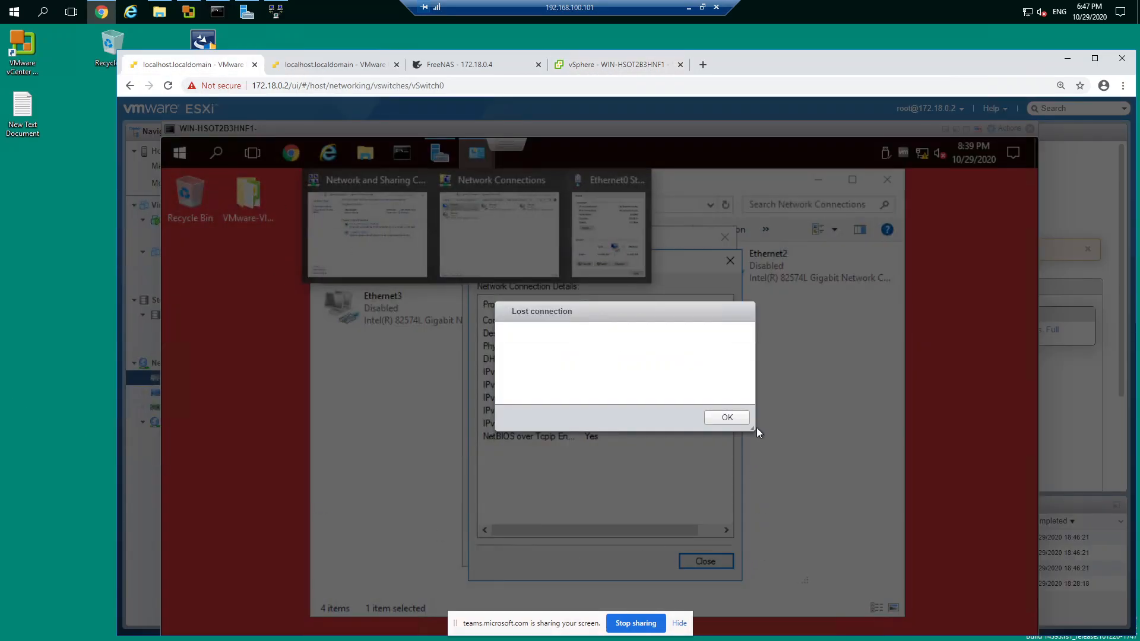
{"action": "left_click", "coordinate": [733, 419]}
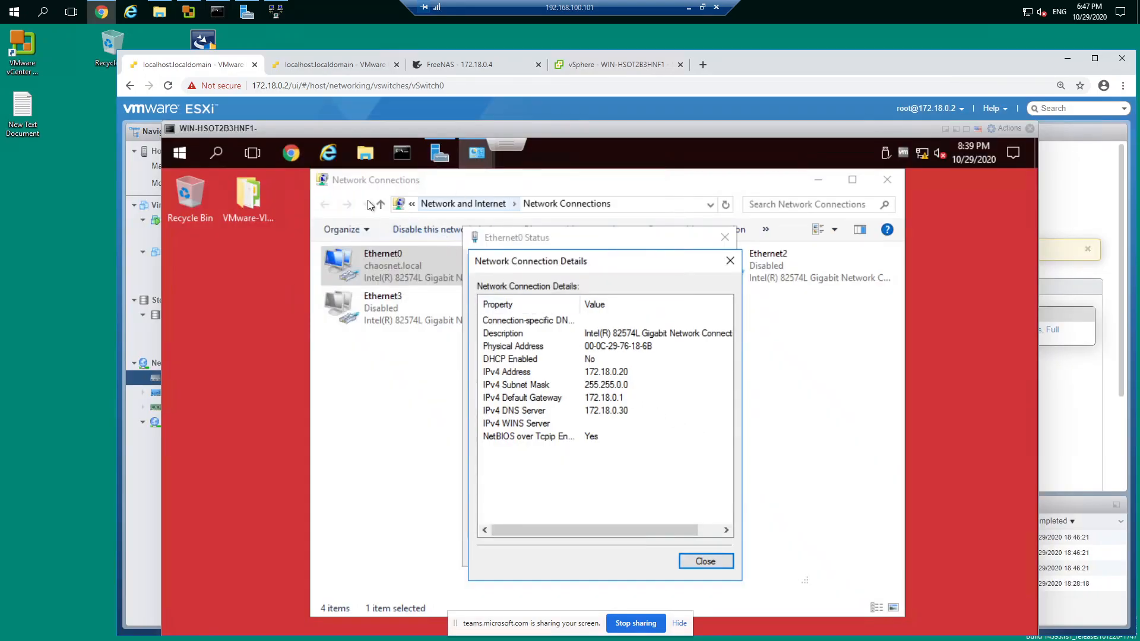